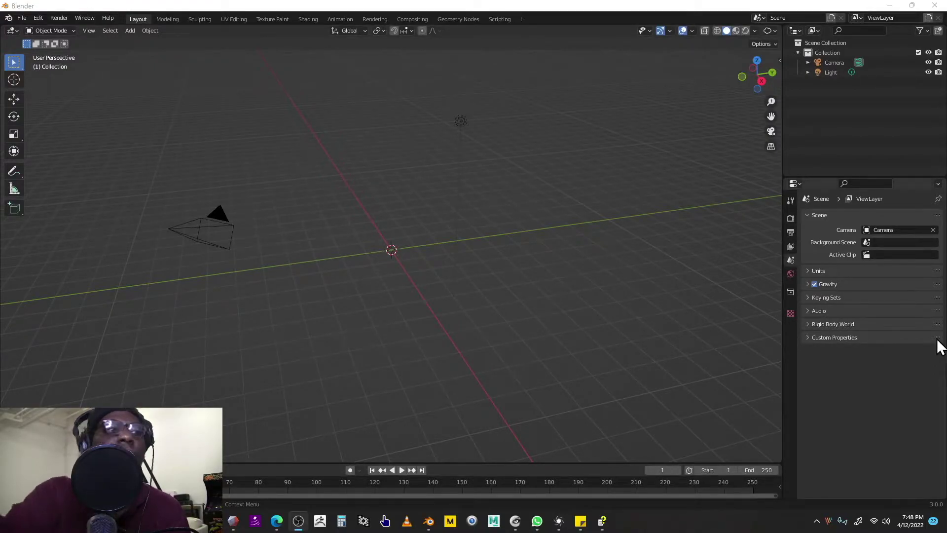
Step: Import the Wavefront file model.obj from the Brick_2 folder in Downloads
{"action": "left_click", "coordinate": [24, 20]}
{"action": "mouse_move", "coordinate": [75, 152]}
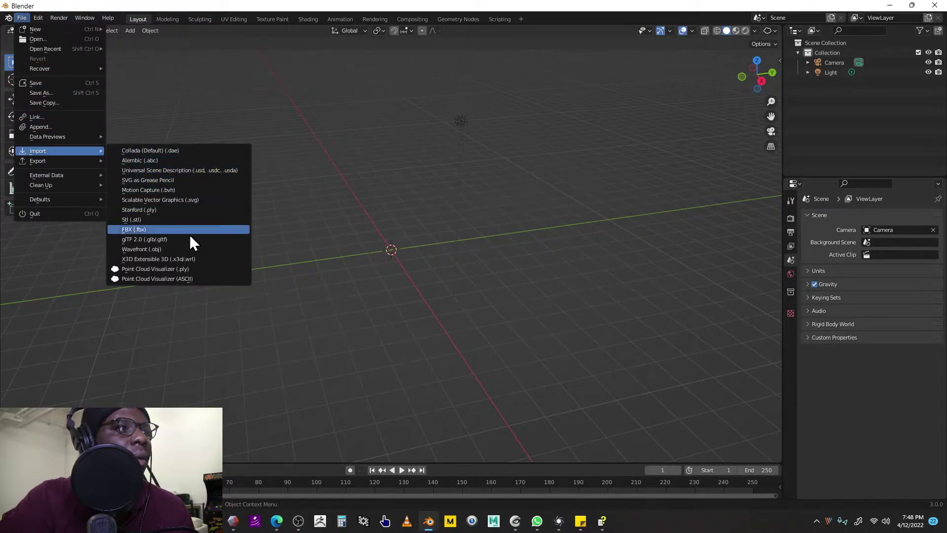
{"action": "left_click", "coordinate": [190, 249]}
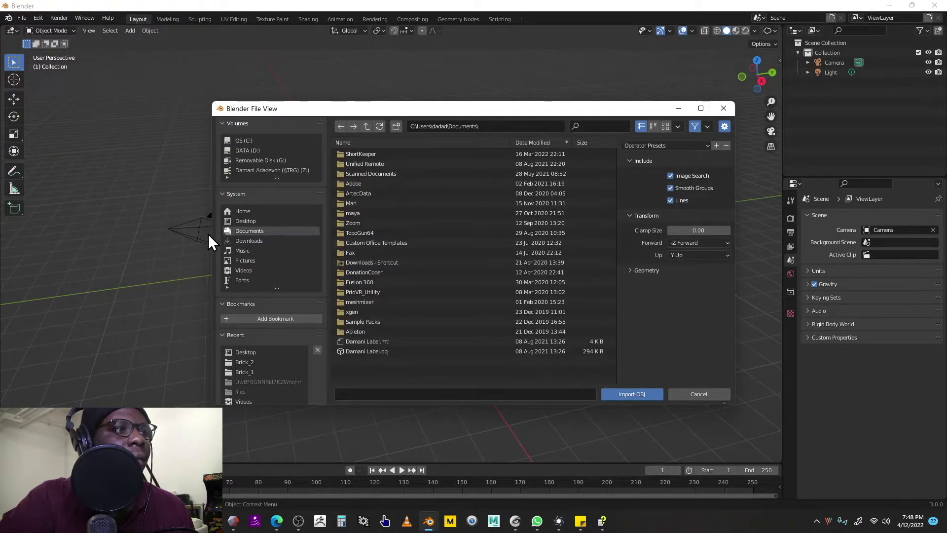
{"action": "left_click", "coordinate": [231, 241]}
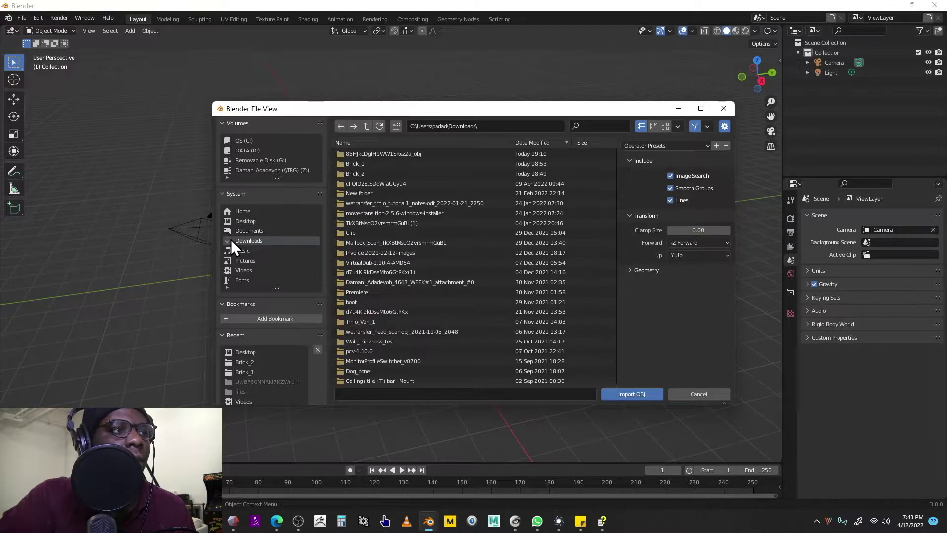
{"action": "double_click", "coordinate": [365, 174]}
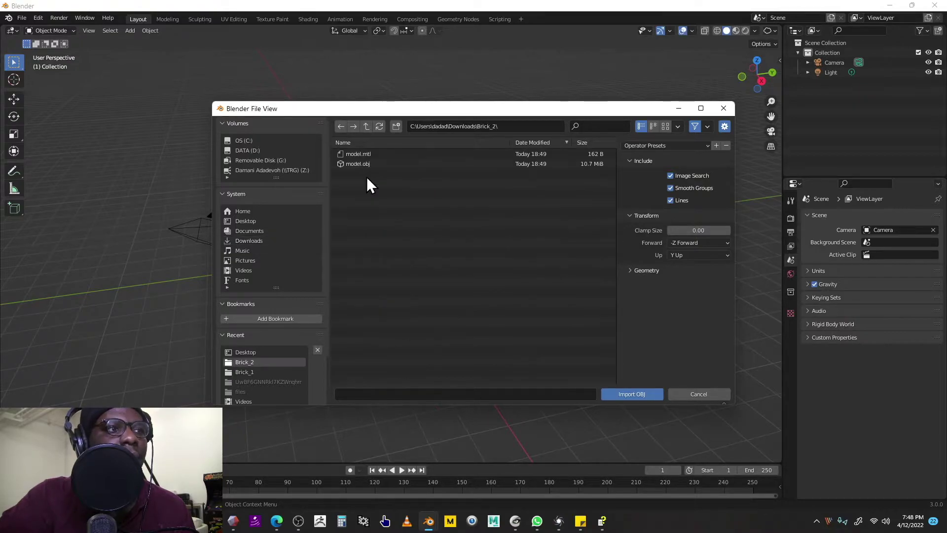
{"action": "double_click", "coordinate": [368, 164]}
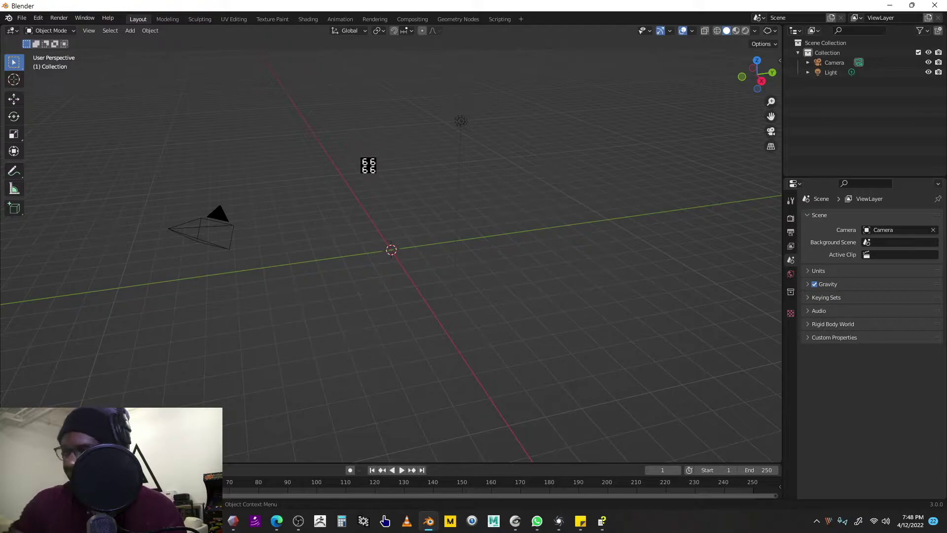
Step: Select the imported brick model and set its origin to Center of Mass (Surface)
{"action": "scroll", "coordinate": [370, 177], "scroll_direction": "up", "scroll_amount": 4}
{"action": "middle_click_drag", "start_coordinate": [368, 183], "coordinate": [327, 191]}
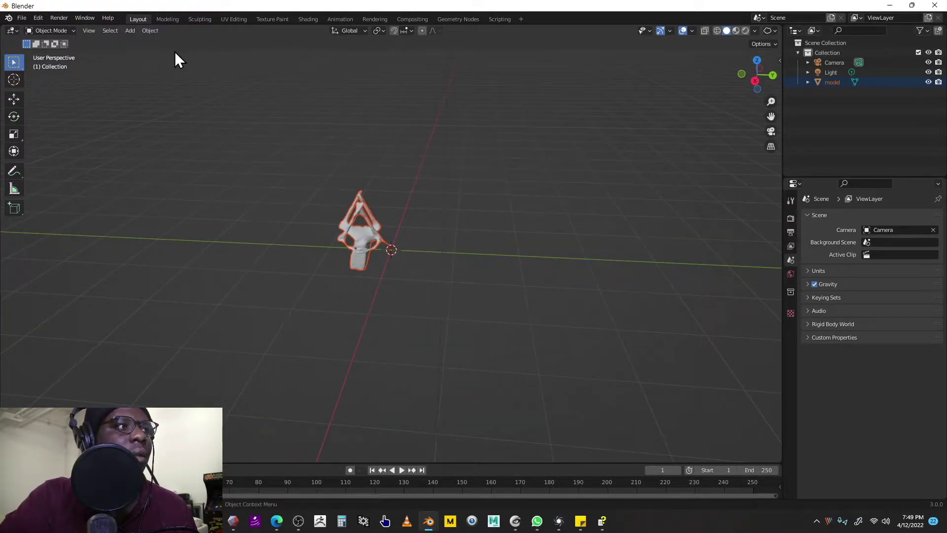
{"action": "left_click", "coordinate": [359, 233]}
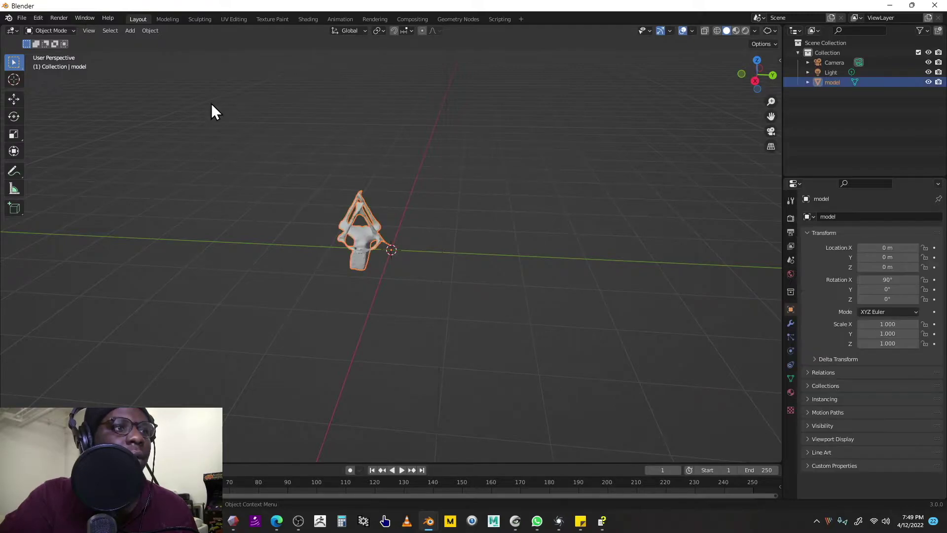
{"action": "left_click", "coordinate": [152, 31]}
{"action": "mouse_move", "coordinate": [190, 51]}
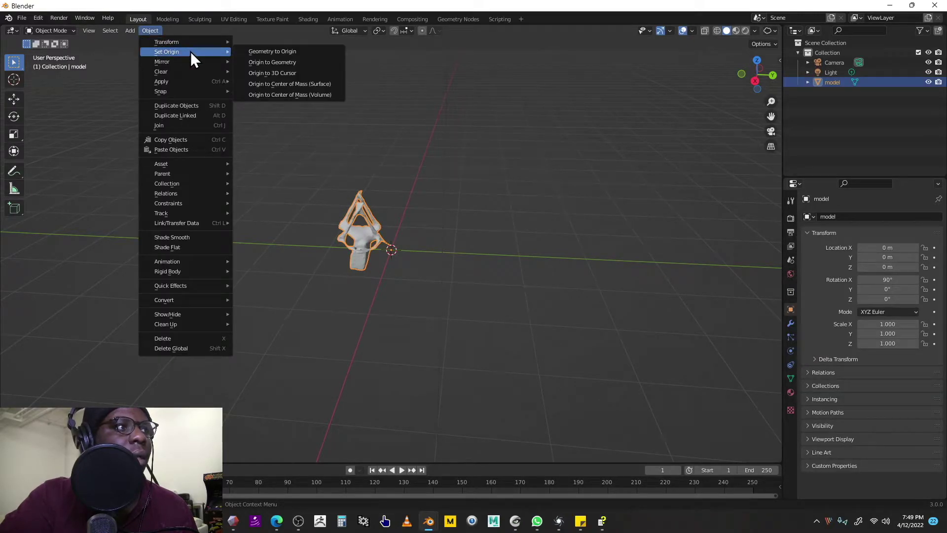
{"action": "left_click", "coordinate": [280, 84]}
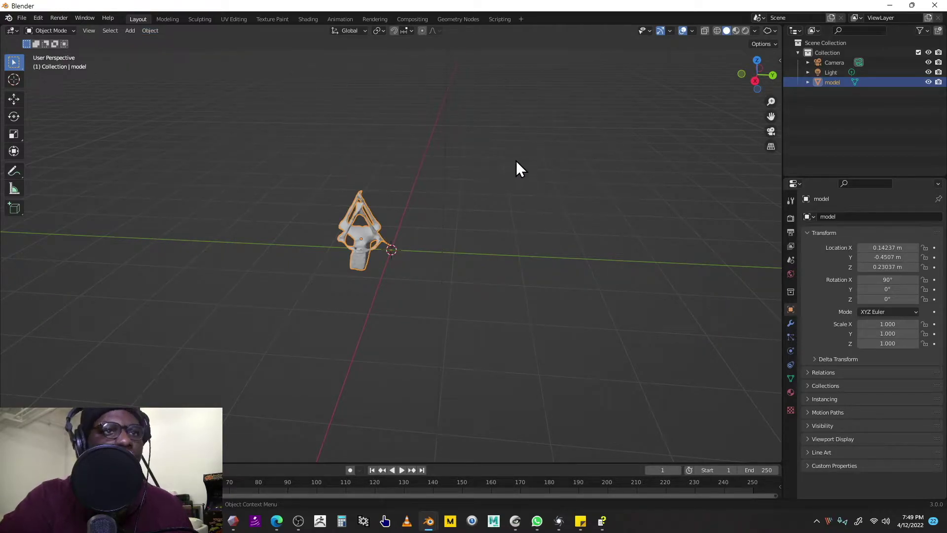
Step: Set the model's location to 0 m on X, Y and Z
{"action": "key", "text": "n"}
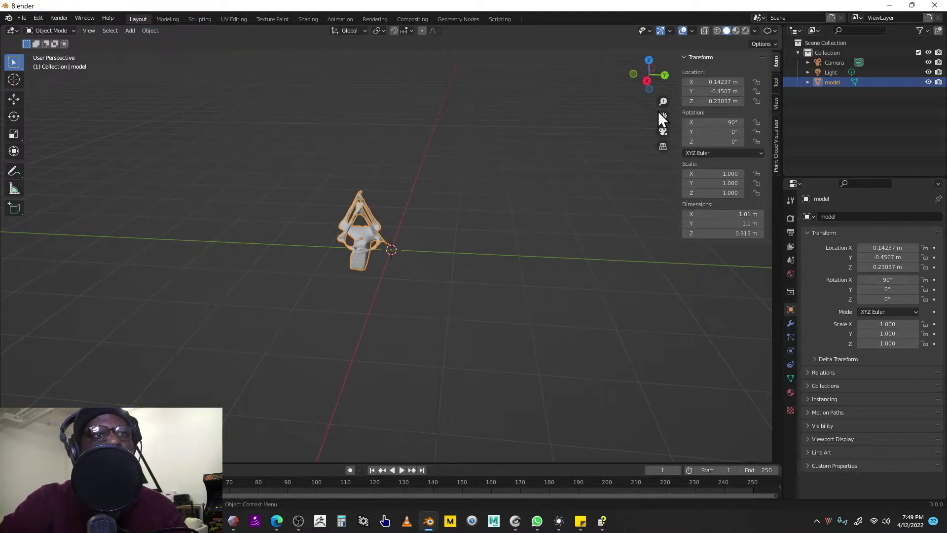
{"action": "double_click", "coordinate": [719, 81]}
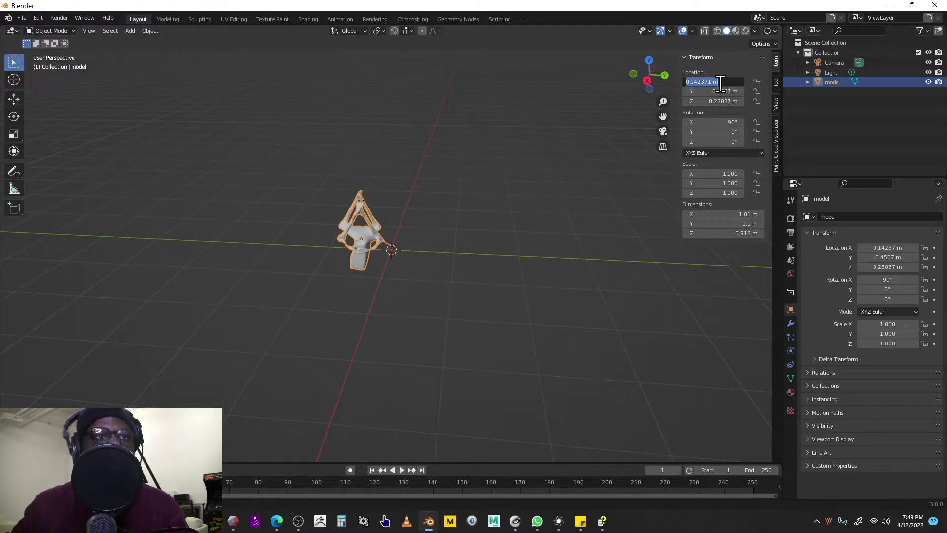
{"action": "type", "text": "0"}
{"action": "key", "text": "Tab"}
{"action": "type", "text": "0"}
{"action": "key", "text": "Tab"}
{"action": "type", "text": "0"}
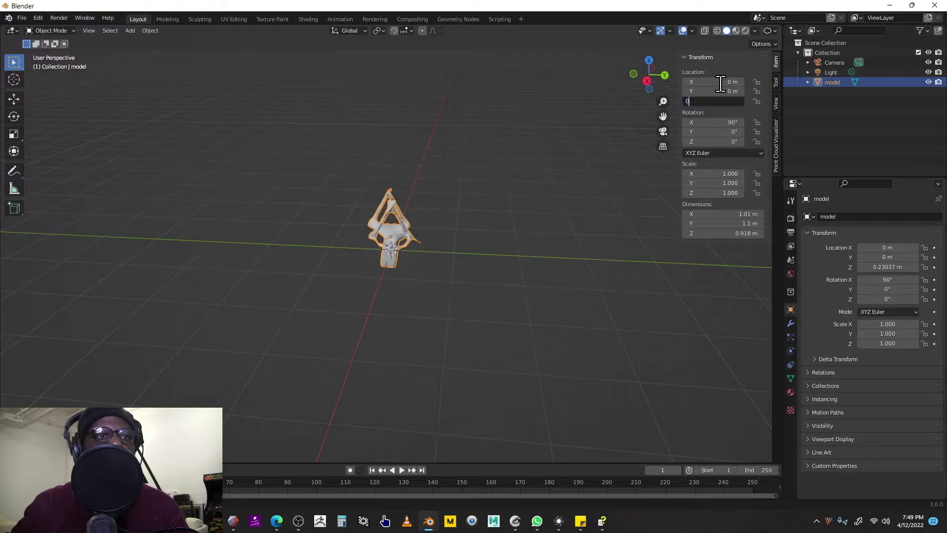
{"action": "key", "text": "Tab"}
{"action": "key", "text": "Return"}
Step: Rotate the model about 180° in the front orthographic view so the brick sits above its legs
{"action": "middle_click_drag", "start_coordinate": [472, 188], "coordinate": [562, 157]}
{"action": "scroll", "coordinate": [468, 199], "scroll_direction": "up", "scroll_amount": 3}
{"action": "left_click", "coordinate": [640, 80]}
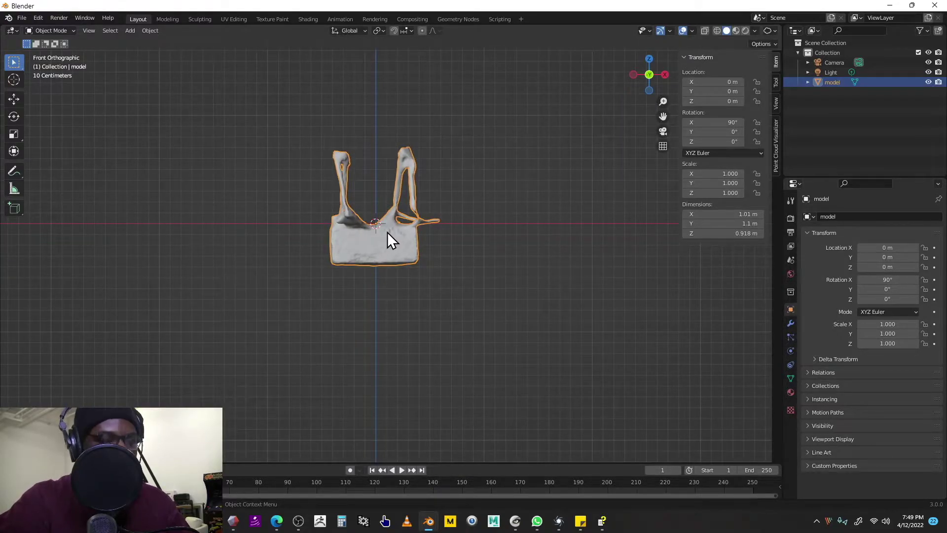
{"action": "key", "text": "r"}
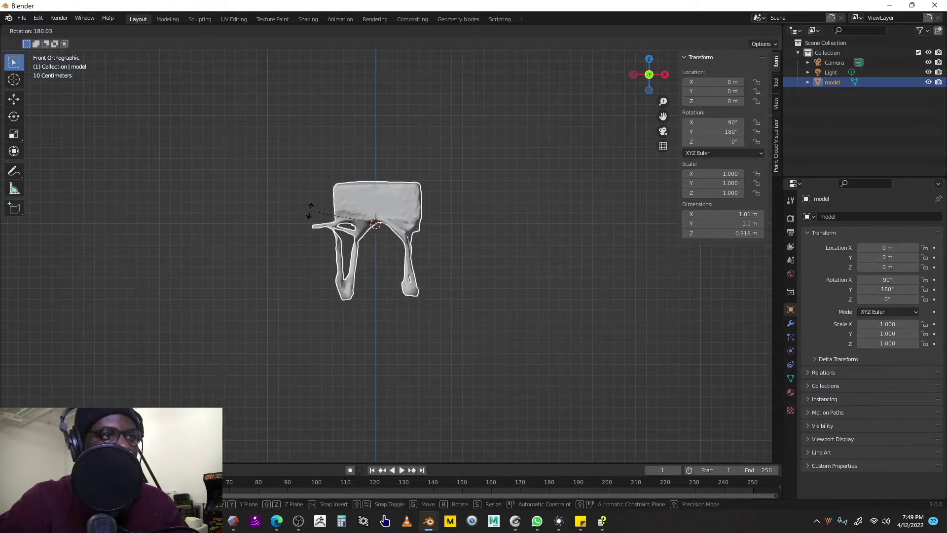
{"action": "left_click", "coordinate": [310, 211]}
Step: Rotate the model about 3.9° in the top orthographic view to align the brick's long side with the X axis
{"action": "middle_click_drag", "start_coordinate": [463, 224], "coordinate": [605, 121]}
{"action": "left_click", "coordinate": [648, 74]}
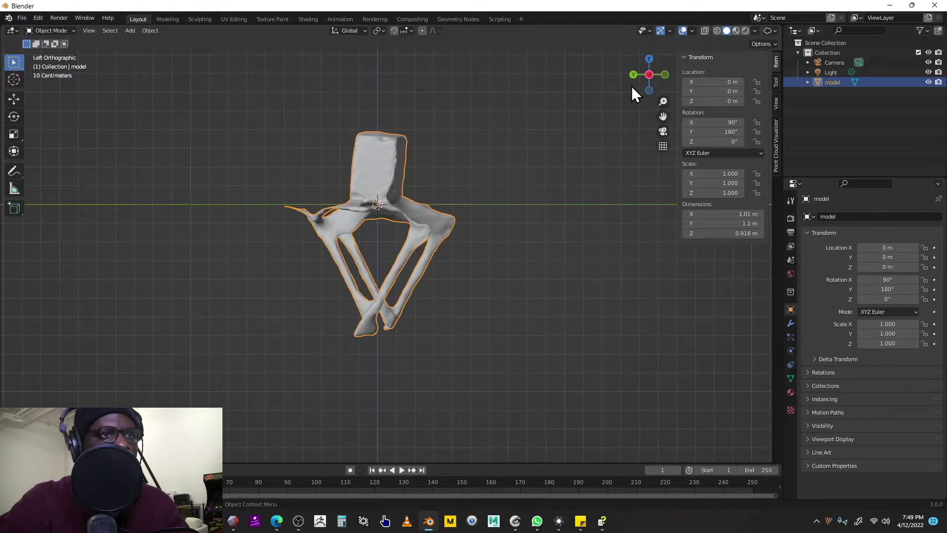
{"action": "left_click", "coordinate": [642, 60]}
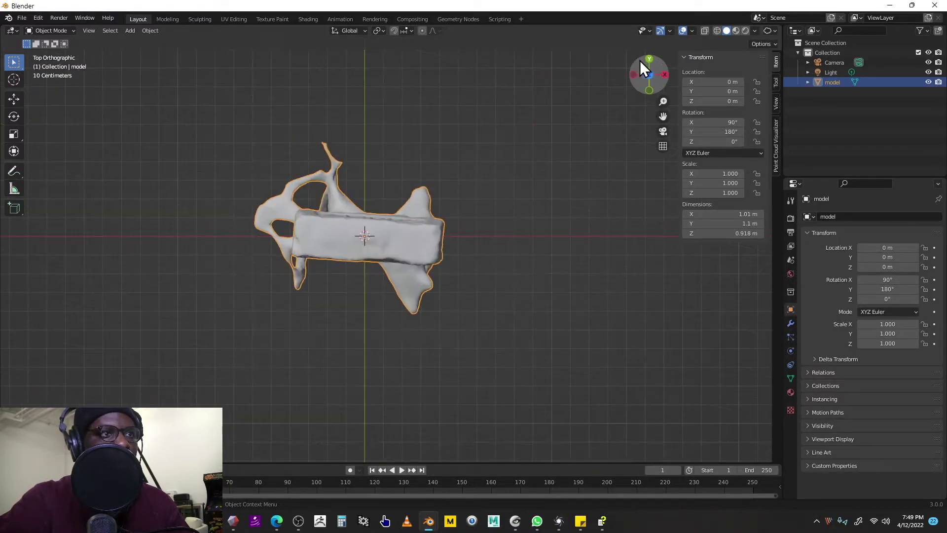
{"action": "key", "text": "r"}
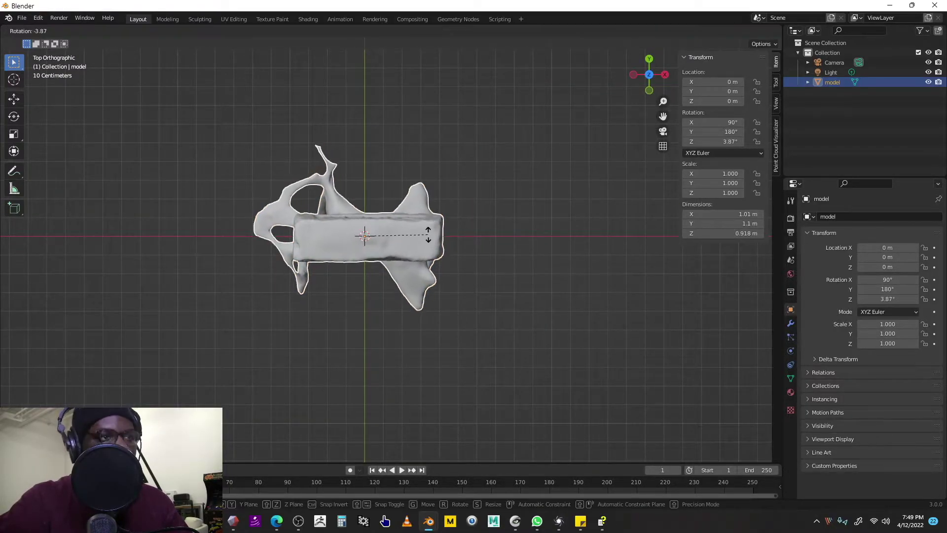
{"action": "left_click", "coordinate": [433, 241]}
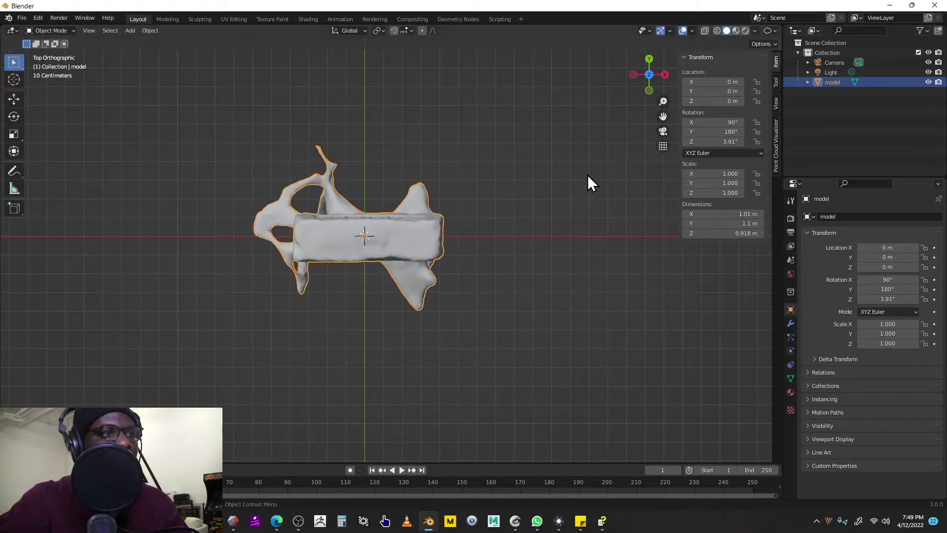
Step: Lower the model along the global Z axis to a Z location of about -0.016 m
{"action": "left_click", "coordinate": [649, 91]}
{"action": "left_click", "coordinate": [455, 163]}
{"action": "left_click", "coordinate": [390, 169]}
{"action": "key", "text": "g"}
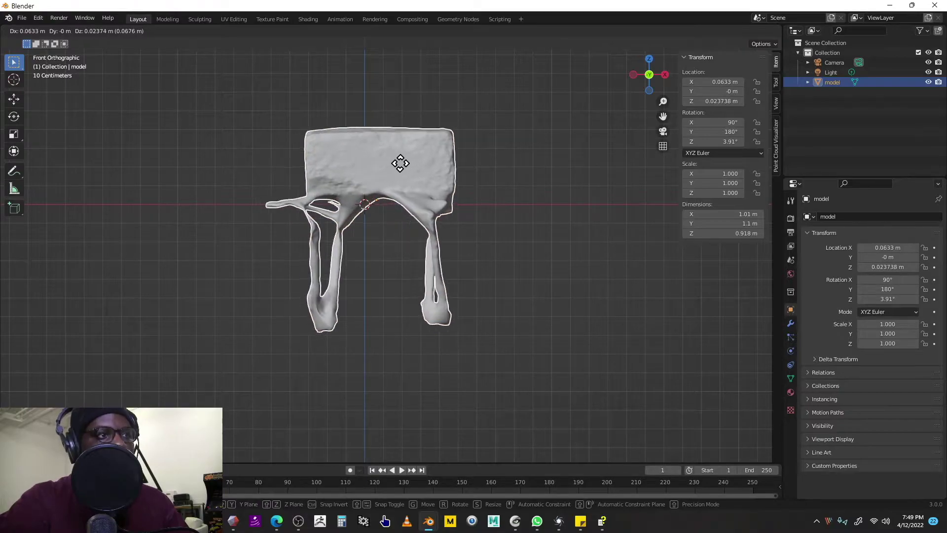
{"action": "key", "text": "z"}
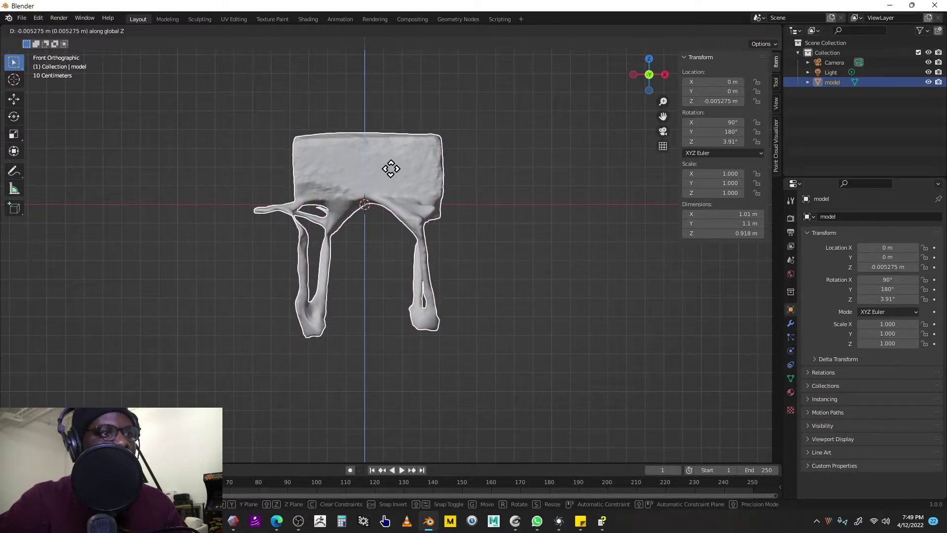
{"action": "left_click", "coordinate": [389, 169]}
Step: Show the brick's texture with Material Preview shading and examine the scan from several angles
{"action": "middle_click_drag", "start_coordinate": [516, 153], "coordinate": [438, 202]}
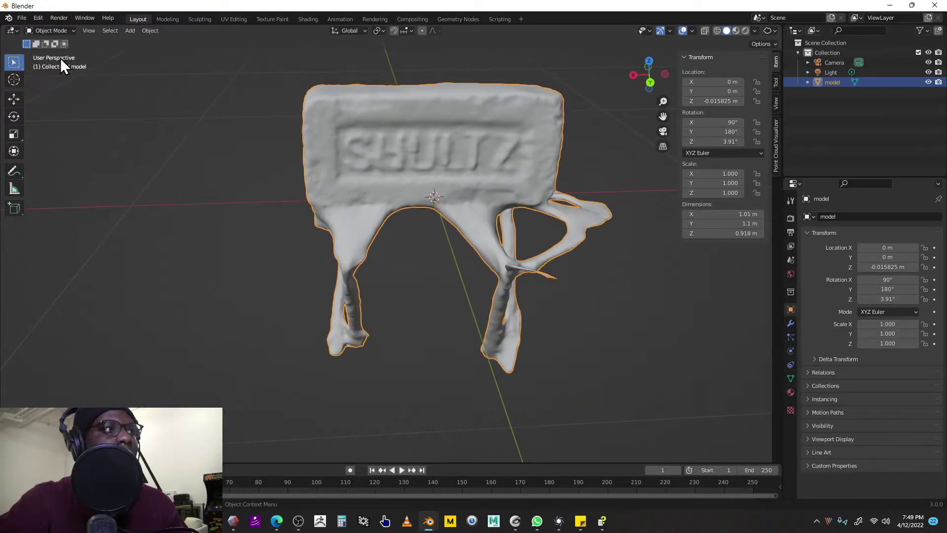
{"action": "left_click", "coordinate": [736, 31]}
{"action": "scroll", "coordinate": [532, 134], "scroll_direction": "up", "scroll_amount": 3}
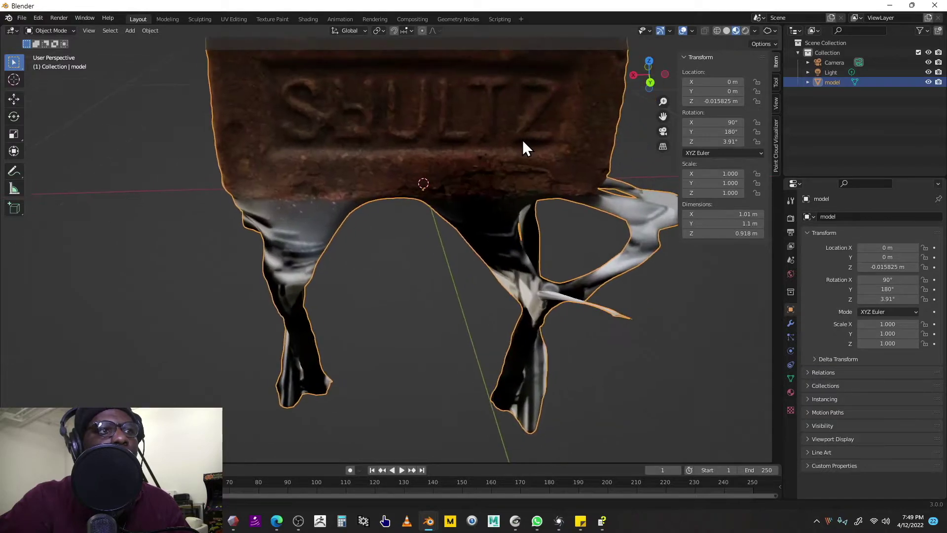
{"action": "scroll", "coordinate": [524, 142], "scroll_direction": "down", "scroll_amount": 4}
{"action": "mouse_move", "coordinate": [528, 152]}
{"action": "middle_mouse_down"}
{"action": "mouse_move", "coordinate": [499, 138]}
{"action": "mouse_move", "coordinate": [508, 210]}
{"action": "mouse_move", "coordinate": [526, 87]}
{"action": "mouse_move", "coordinate": [508, 143]}
{"action": "mouse_move", "coordinate": [535, 145]}
{"action": "mouse_move", "coordinate": [537, 161]}
{"action": "mouse_move", "coordinate": [501, 156]}
{"action": "mouse_move", "coordinate": [511, 147]}
{"action": "middle_mouse_up"}
{"action": "scroll", "coordinate": [535, 144], "scroll_direction": "up", "scroll_amount": 1}
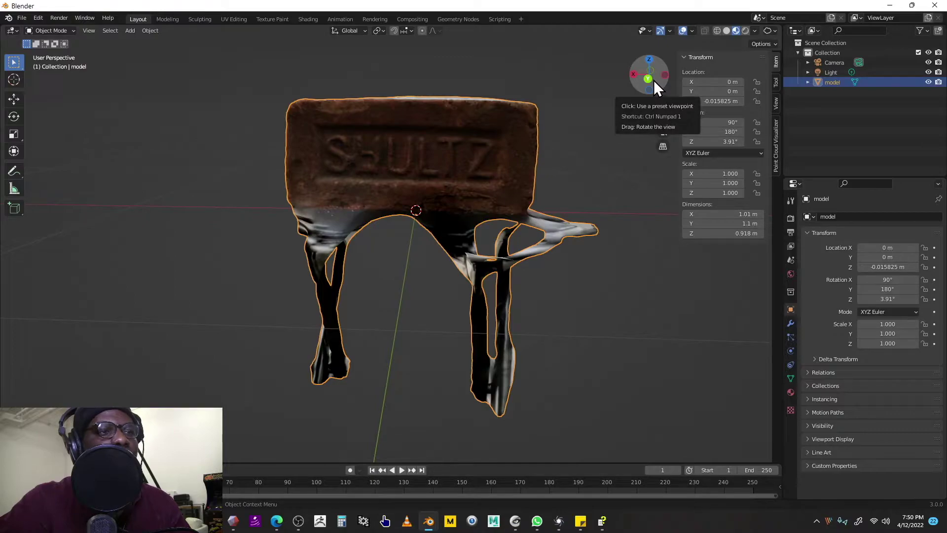
{"action": "left_click_drag", "start_coordinate": [653, 79], "coordinate": [361, 131]}
{"action": "middle_click_drag", "start_coordinate": [361, 133], "coordinate": [502, 172]}
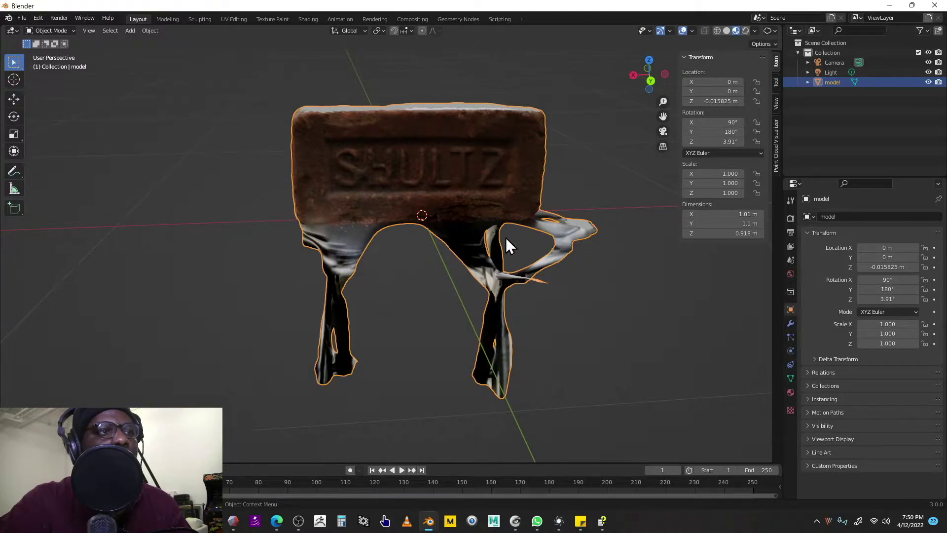
Step: Put the model into Sculpt Mode with the whole brick and its legs framed in the back orthographic view
{"action": "left_click", "coordinate": [652, 83]}
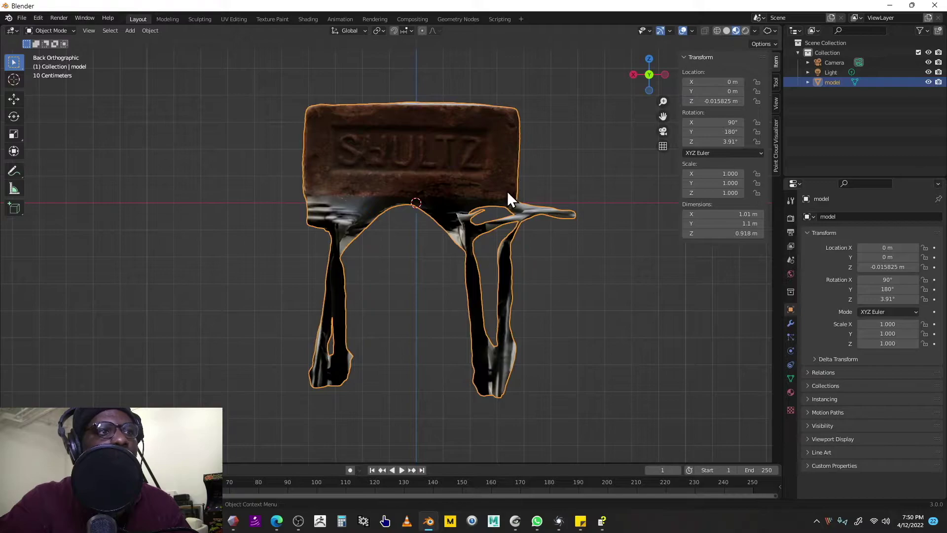
{"action": "scroll", "coordinate": [499, 212], "scroll_direction": "up", "scroll_amount": 1}
{"action": "scroll", "coordinate": [489, 237], "scroll_direction": "down", "scroll_amount": 4}
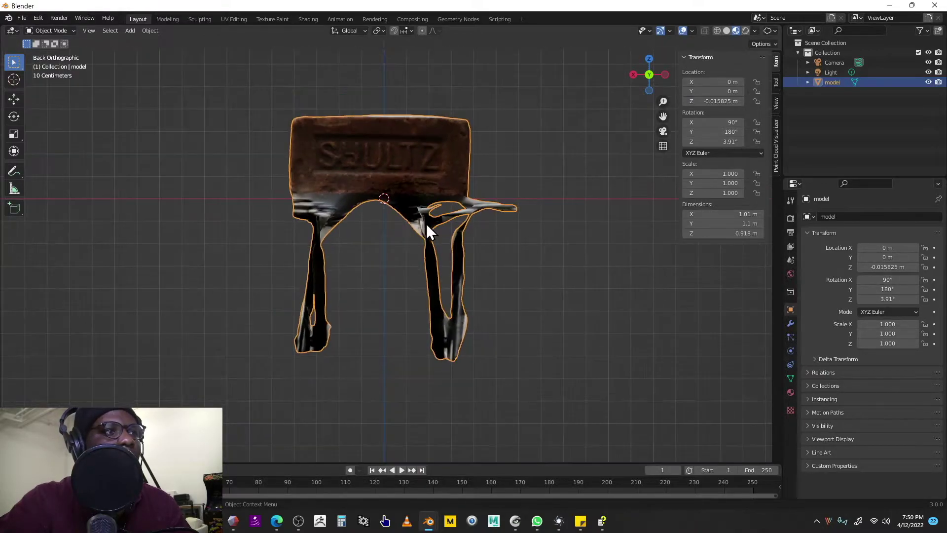
{"action": "middle_click_drag", "start_coordinate": [425, 213], "coordinate": [419, 210], "text": "shift"}
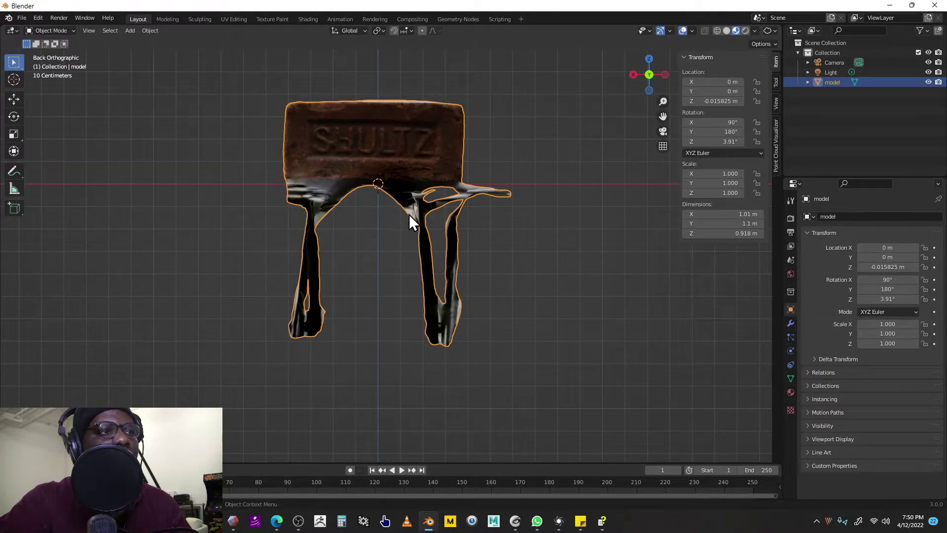
{"action": "left_click", "coordinate": [69, 33]}
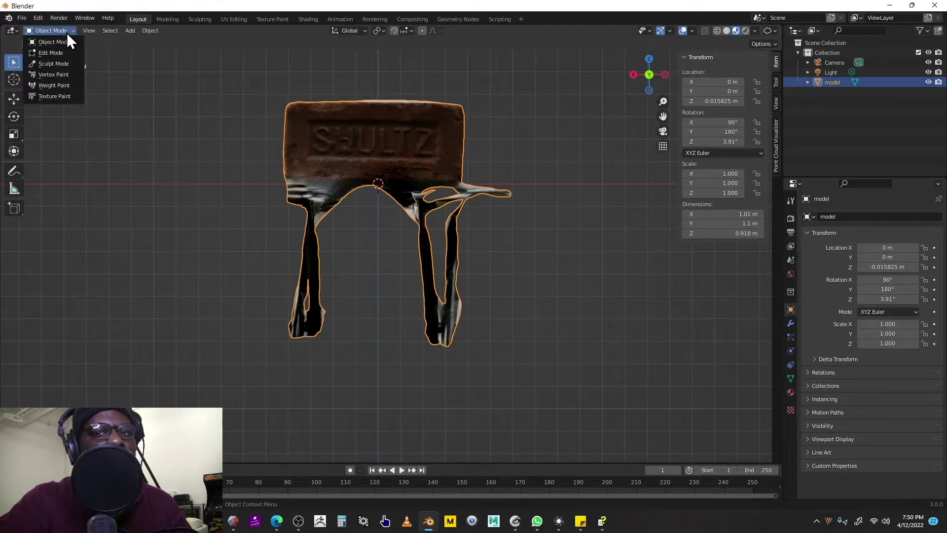
{"action": "left_click", "coordinate": [62, 63]}
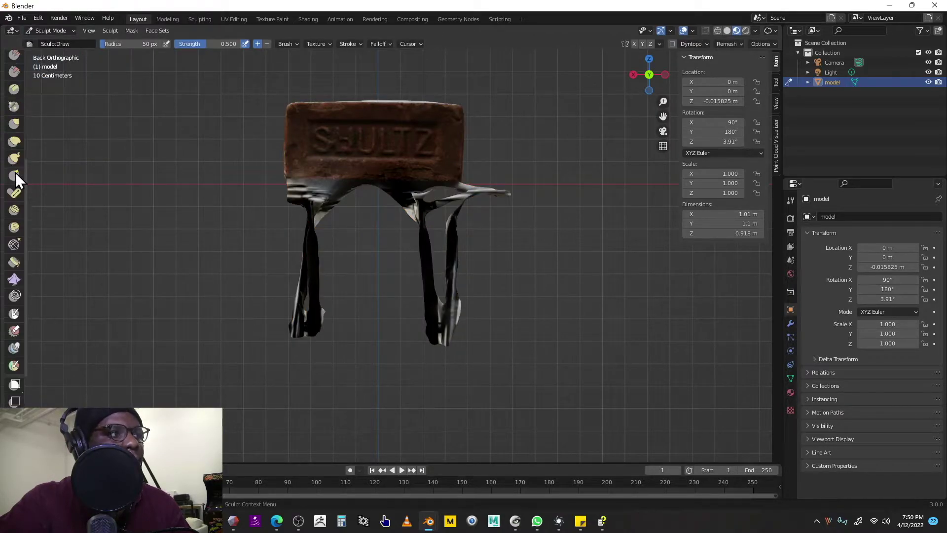
Step: Cut the legs and side spike off along the brick's lower edge with Lasso Trim in Difference mode
{"action": "scroll", "coordinate": [15, 390], "scroll_direction": "down", "scroll_amount": 1}
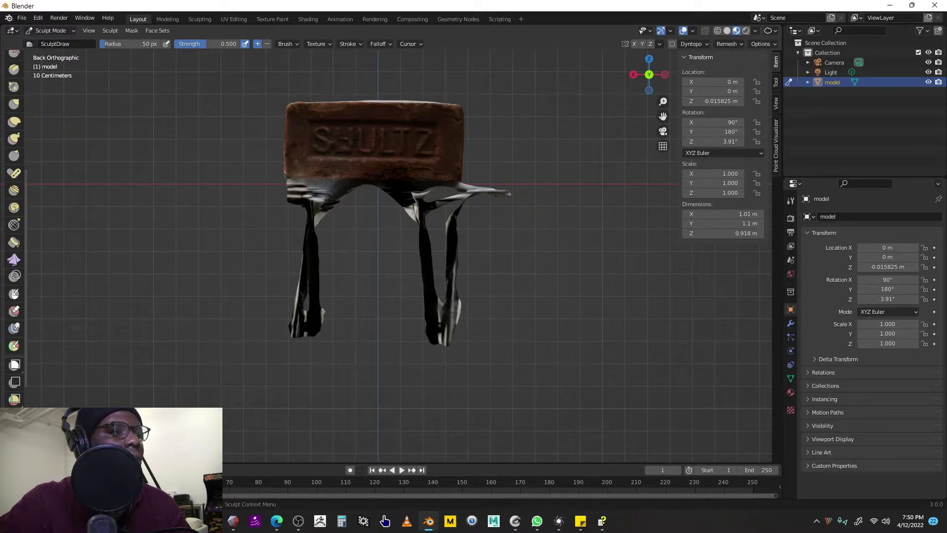
{"action": "left_click", "coordinate": [14, 399]}
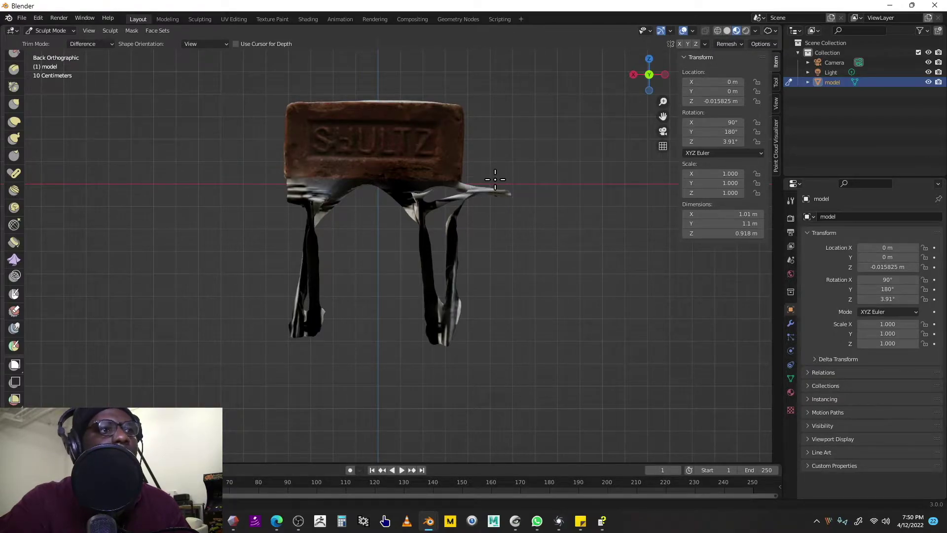
{"action": "middle_click_drag", "start_coordinate": [498, 182], "coordinate": [488, 171], "text": "shift"}
{"action": "mouse_move", "coordinate": [251, 176]}
{"action": "left_mouse_down"}
{"action": "mouse_move", "coordinate": [253, 302]}
{"action": "mouse_move", "coordinate": [275, 334]}
{"action": "mouse_move", "coordinate": [528, 349]}
{"action": "mouse_move", "coordinate": [583, 184]}
{"action": "mouse_move", "coordinate": [567, 201]}
{"action": "mouse_move", "coordinate": [573, 182]}
{"action": "mouse_move", "coordinate": [583, 184]}
{"action": "mouse_move", "coordinate": [557, 187]}
{"action": "mouse_move", "coordinate": [577, 174]}
{"action": "mouse_move", "coordinate": [568, 185]}
{"action": "mouse_move", "coordinate": [567, 169]}
{"action": "mouse_move", "coordinate": [571, 186]}
{"action": "mouse_move", "coordinate": [578, 175]}
{"action": "left_mouse_up"}
Step: Trim the leftover bump off the brick's underside with a second lasso cut and inspect the result from above
{"action": "mouse_move", "coordinate": [578, 173]}
{"action": "middle_mouse_down"}
{"action": "mouse_move", "coordinate": [386, 220]}
{"action": "mouse_move", "coordinate": [577, 118]}
{"action": "mouse_move", "coordinate": [543, 169]}
{"action": "mouse_move", "coordinate": [516, 74]}
{"action": "mouse_move", "coordinate": [509, 138]}
{"action": "mouse_move", "coordinate": [528, 186]}
{"action": "mouse_move", "coordinate": [543, 190]}
{"action": "mouse_move", "coordinate": [493, 96]}
{"action": "mouse_move", "coordinate": [528, 205]}
{"action": "middle_mouse_up"}
{"action": "key", "text": "space"}
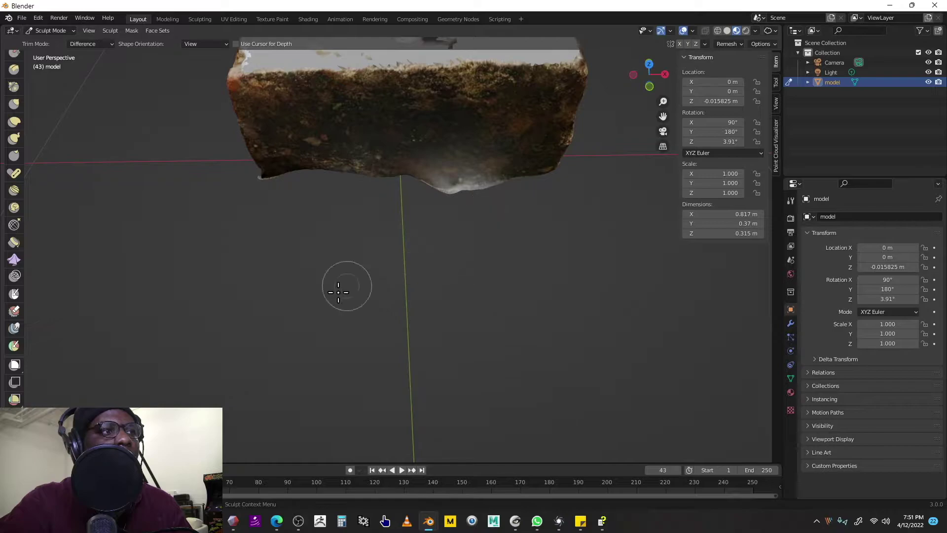
{"action": "key", "text": "space"}
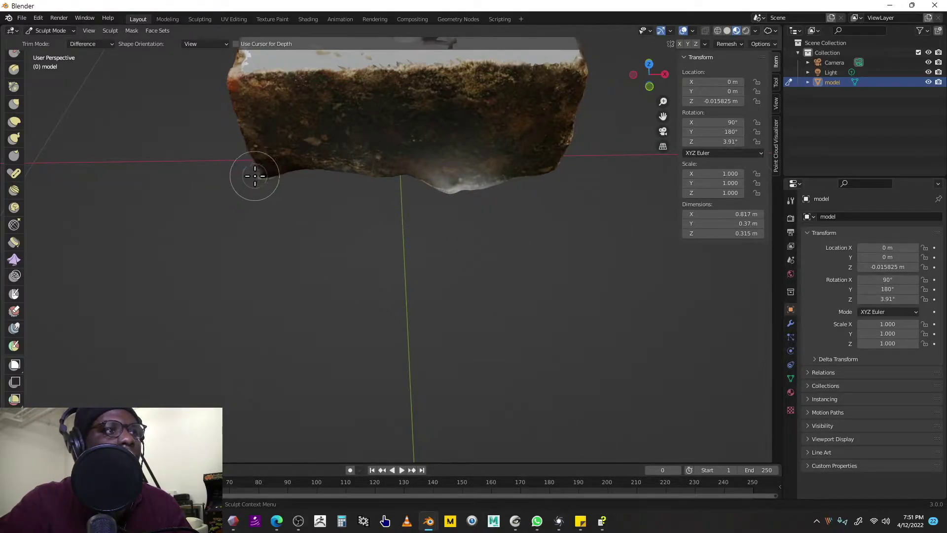
{"action": "mouse_move", "coordinate": [242, 177]}
{"action": "left_mouse_down"}
{"action": "mouse_move", "coordinate": [252, 221]}
{"action": "mouse_move", "coordinate": [457, 247]}
{"action": "mouse_move", "coordinate": [595, 173]}
{"action": "left_mouse_up"}
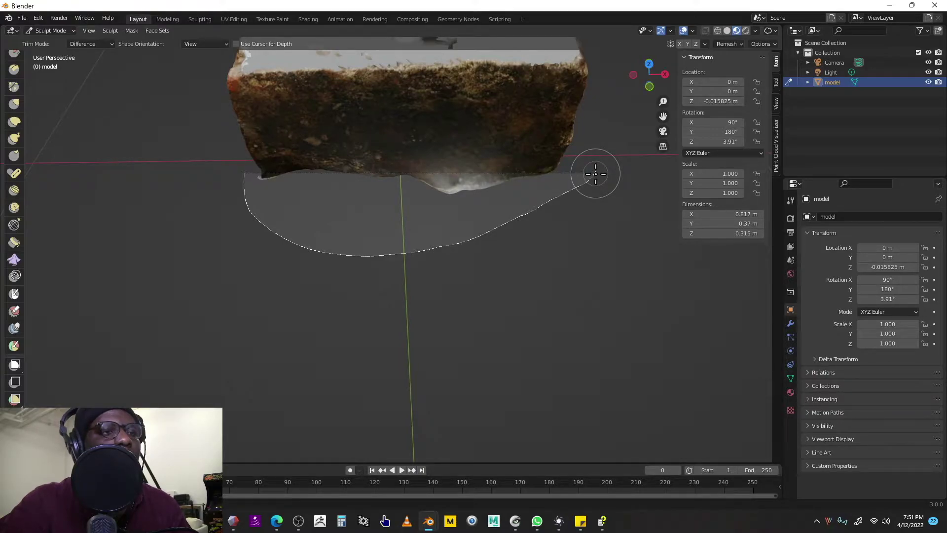
{"action": "left_click_drag", "start_coordinate": [595, 174], "coordinate": [598, 173]}
{"action": "mouse_move", "coordinate": [228, 200]}
{"action": "middle_mouse_down"}
{"action": "mouse_move", "coordinate": [245, 175]}
{"action": "mouse_move", "coordinate": [355, 184]}
{"action": "mouse_move", "coordinate": [431, 205]}
{"action": "middle_mouse_up"}
{"action": "middle_click_drag", "start_coordinate": [436, 289], "coordinate": [439, 258]}
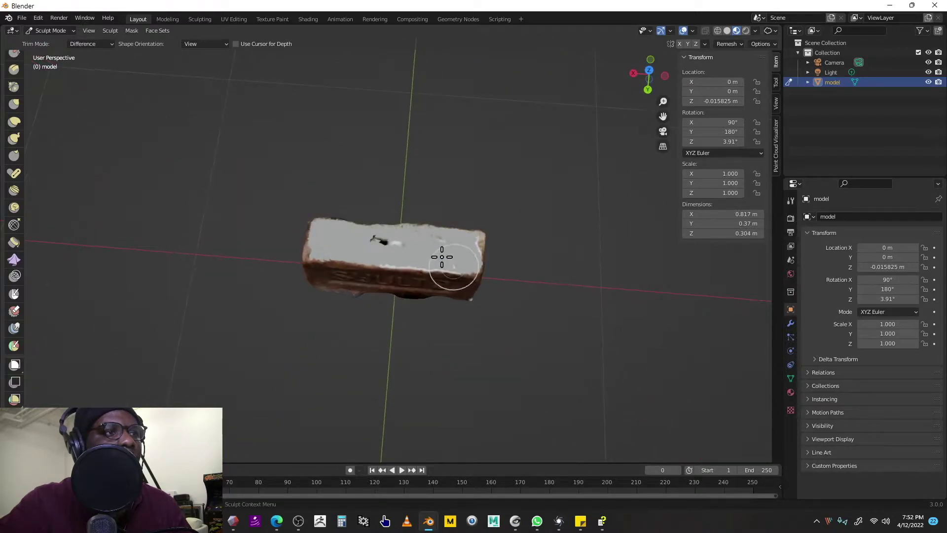
Step: Inspect the trimmed brick from above and from its lettered face, and return it to Object Mode
{"action": "scroll", "coordinate": [459, 256], "scroll_direction": "up", "scroll_amount": 5}
{"action": "scroll", "coordinate": [441, 262], "scroll_direction": "down", "scroll_amount": 4}
{"action": "middle_click_drag", "start_coordinate": [427, 306], "coordinate": [437, 262]}
{"action": "scroll", "coordinate": [439, 289], "scroll_direction": "up", "scroll_amount": 3}
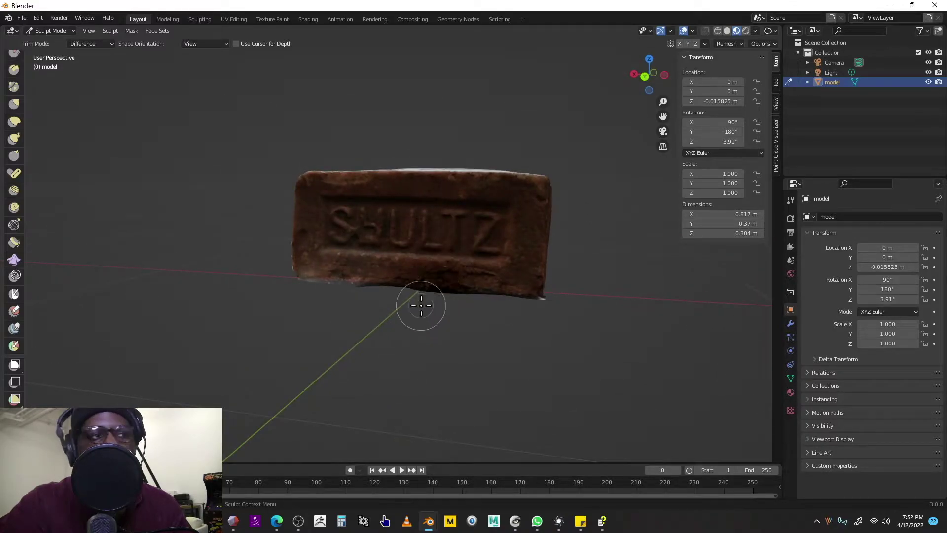
{"action": "mouse_move", "coordinate": [405, 302]}
{"action": "middle_mouse_down"}
{"action": "mouse_move", "coordinate": [287, 309]}
{"action": "mouse_move", "coordinate": [398, 317]}
{"action": "mouse_move", "coordinate": [402, 300]}
{"action": "mouse_move", "coordinate": [375, 282]}
{"action": "middle_mouse_up"}
{"action": "left_click", "coordinate": [63, 31]}
{"action": "left_click", "coordinate": [54, 42]}
{"action": "scroll", "coordinate": [524, 253], "scroll_direction": "up", "scroll_amount": 2}
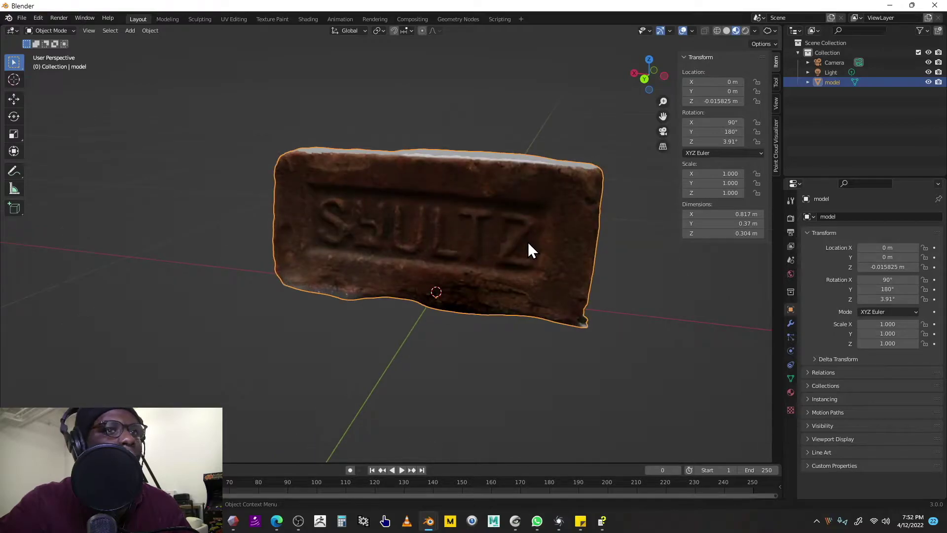
Step: Duplicate the brick and leave the copy at the original's position
{"action": "key", "text": "shift+d"}
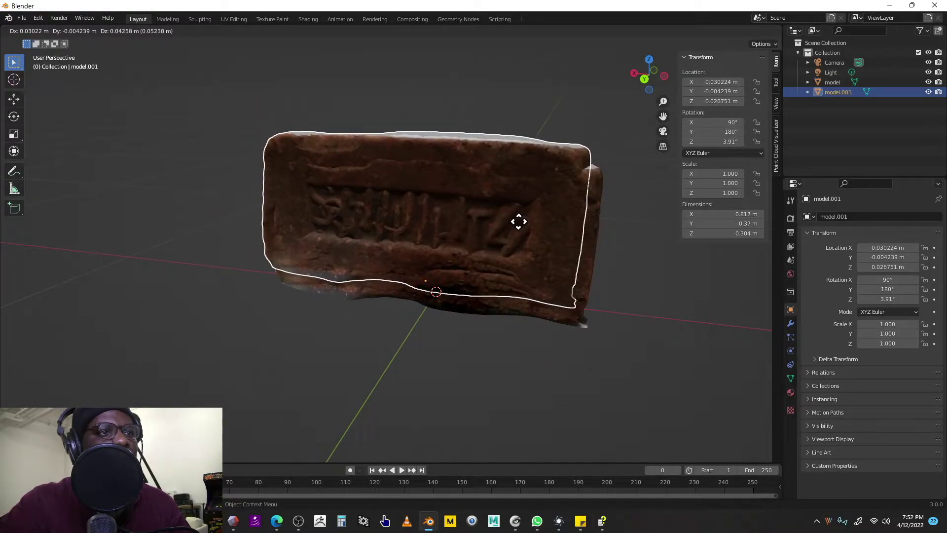
{"action": "right_click", "coordinate": [519, 221]}
{"action": "middle_click_drag", "start_coordinate": [537, 236], "coordinate": [499, 223]}
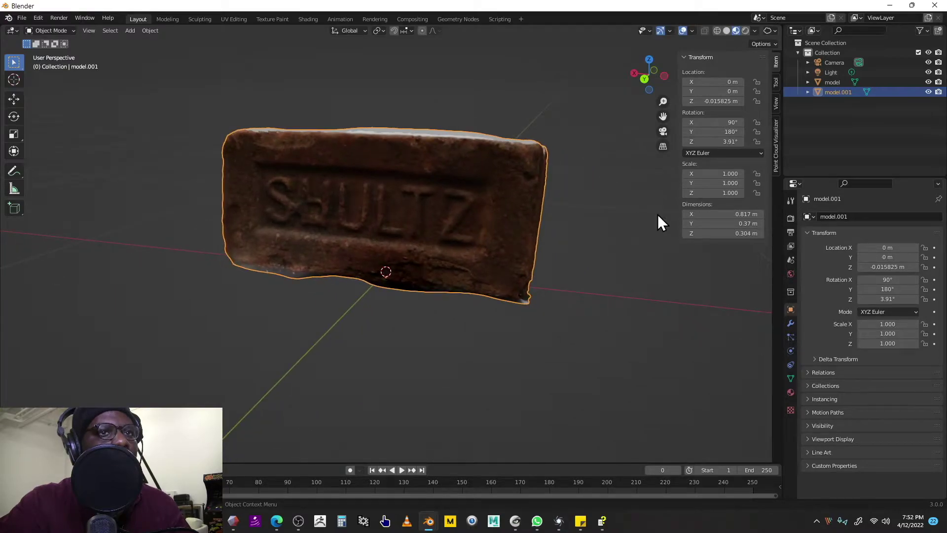
Step: Rename the original brick object to model_High
{"action": "left_click", "coordinate": [832, 83]}
{"action": "double_click", "coordinate": [838, 83]}
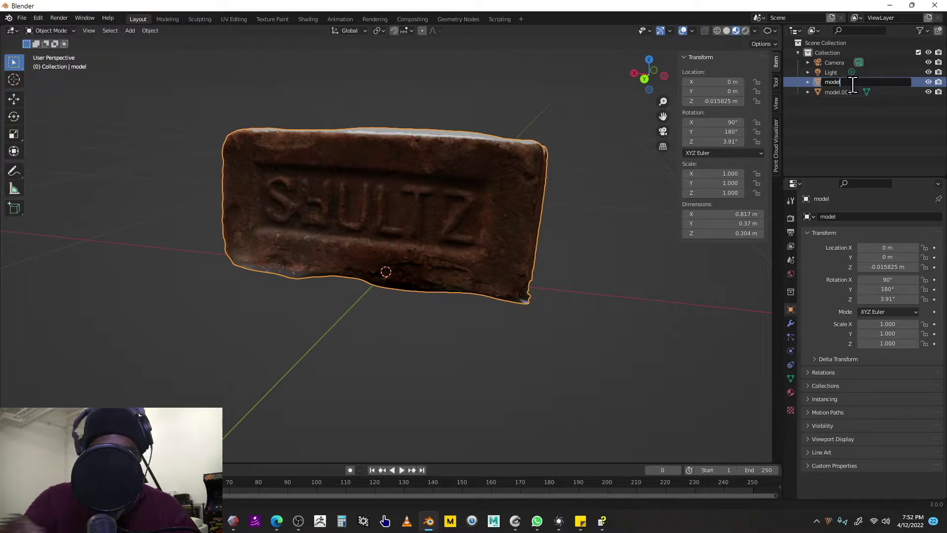
{"action": "type", "text": "High"}
{"action": "key", "text": "Return"}
Step: Rename the duplicate brick model_low and change the original's name to the all-lowercase model_high
{"action": "left_click", "coordinate": [850, 81]}
{"action": "double_click", "coordinate": [846, 81]}
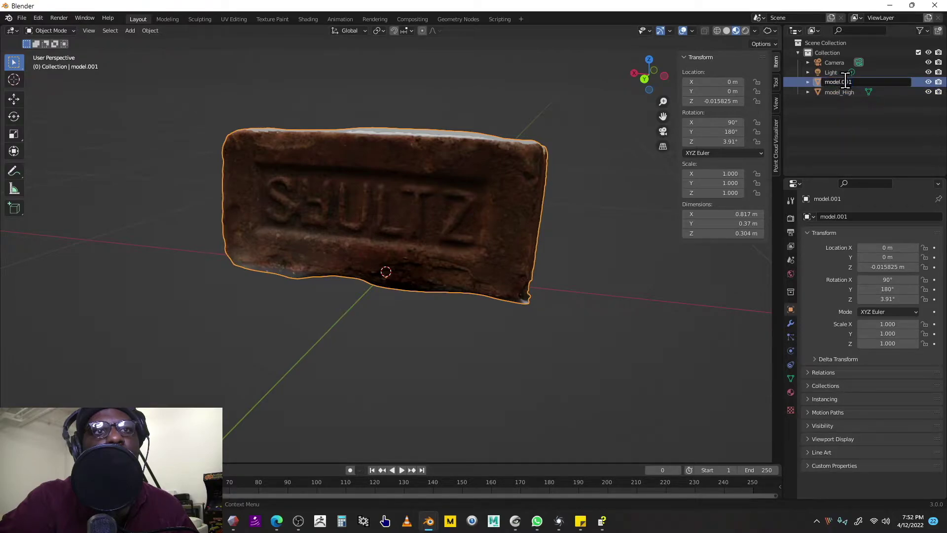
{"action": "key", "text": "BackSpace"}
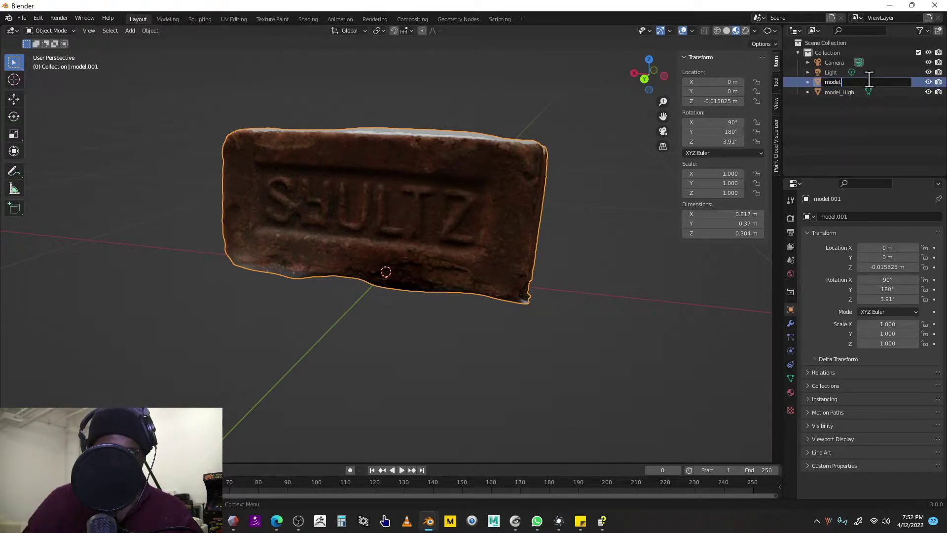
{"action": "type", "text": "._low"}
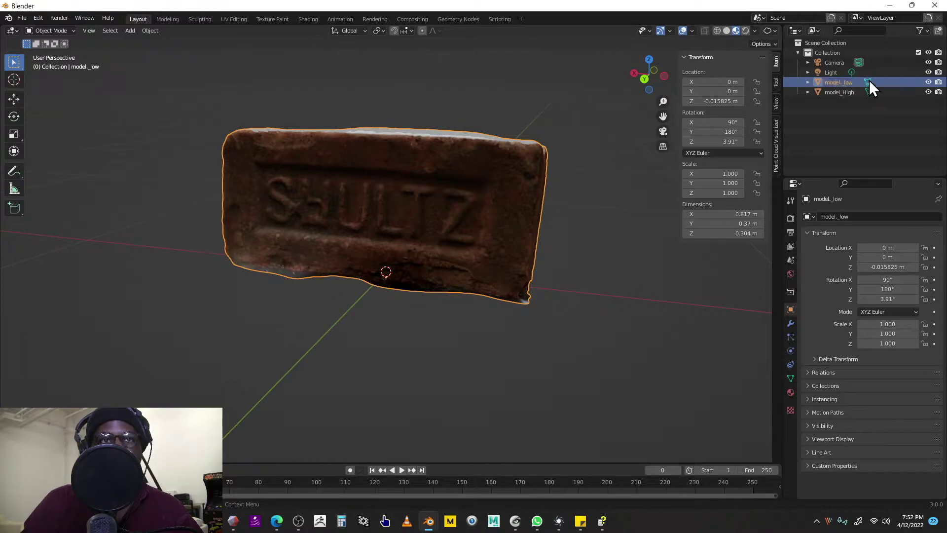
{"action": "key", "text": "Return"}
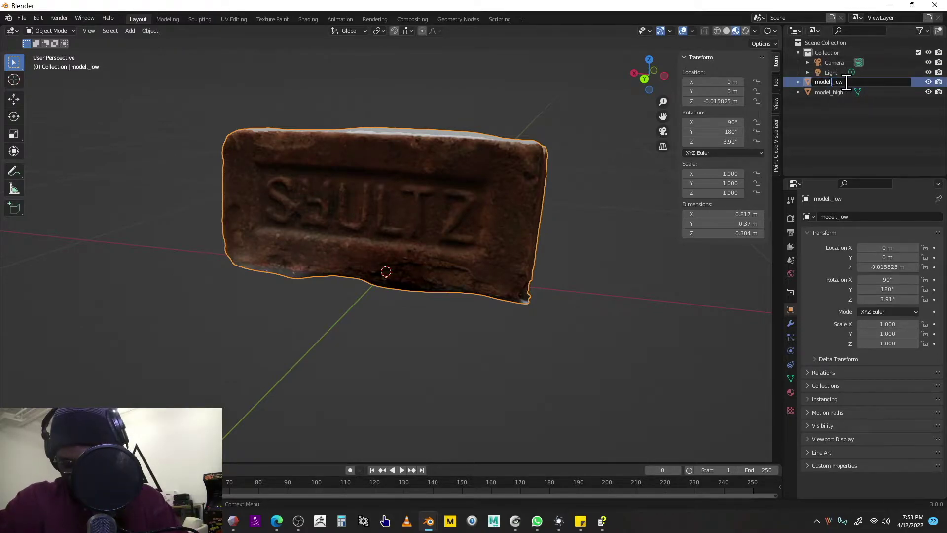
{"action": "left_click", "coordinate": [610, 182]}
Step: Select model_low and hide model_high in the viewport
{"action": "left_click", "coordinate": [825, 93]}
{"action": "middle_click_drag", "start_coordinate": [555, 200], "coordinate": [684, 155]}
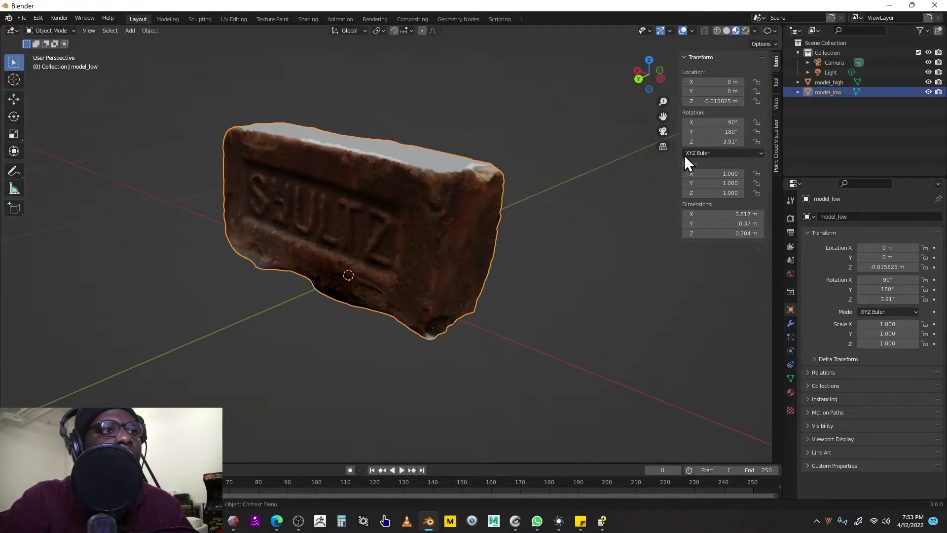
{"action": "left_click", "coordinate": [929, 82]}
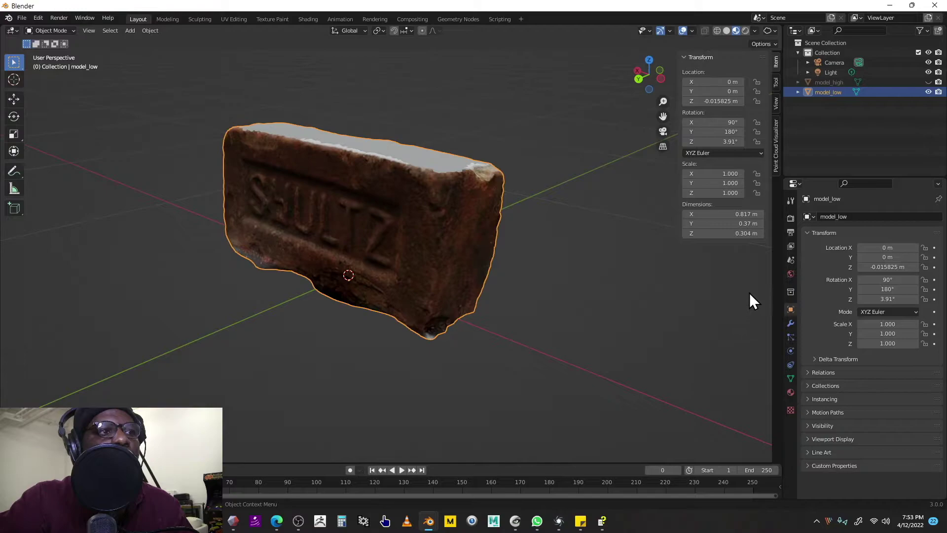
Step: Open the Remesh settings in the mesh data properties of model_low
{"action": "left_click", "coordinate": [790, 378]}
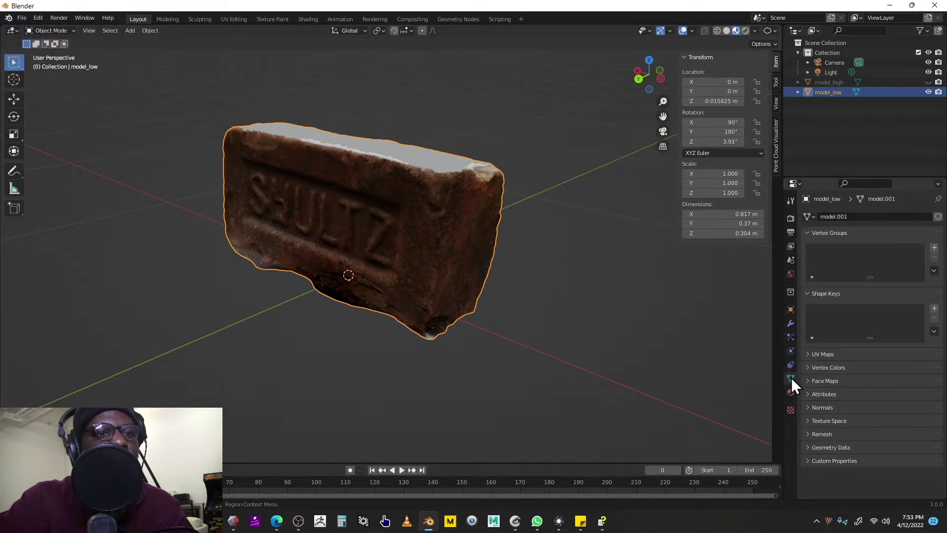
{"action": "left_click", "coordinate": [828, 435]}
{"action": "scroll", "coordinate": [825, 421], "scroll_direction": "down", "scroll_amount": 2}
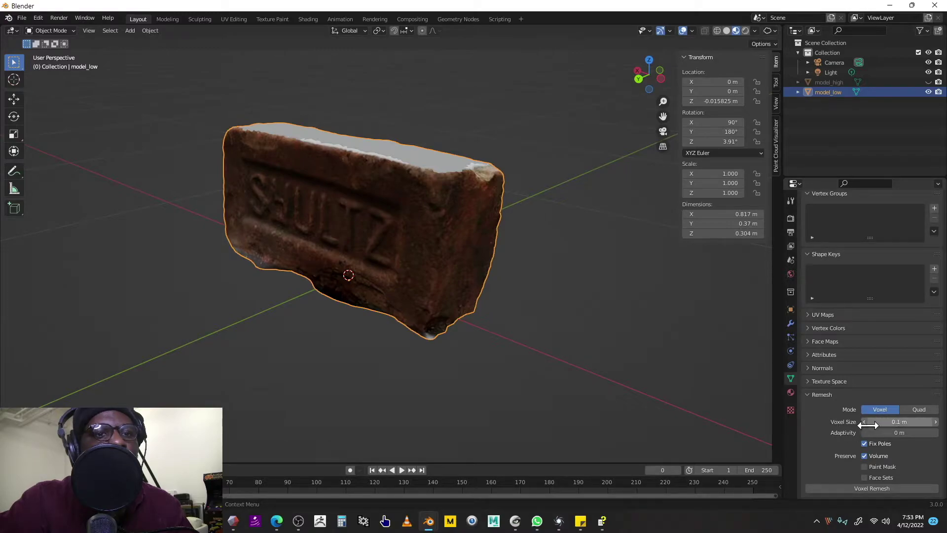
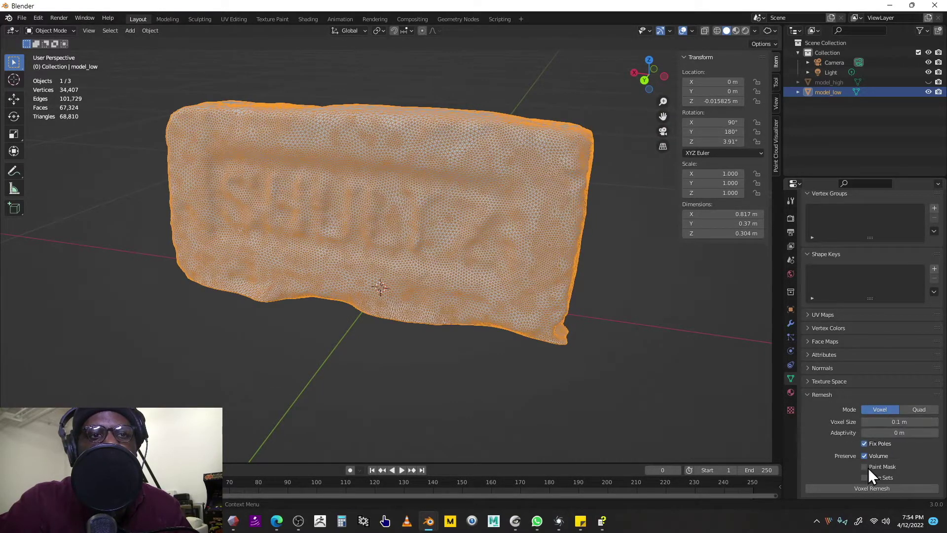
Step: Try a voxel remesh of model_low at a voxel size of 0.1 m, and undo it
{"action": "left_click", "coordinate": [871, 488]}
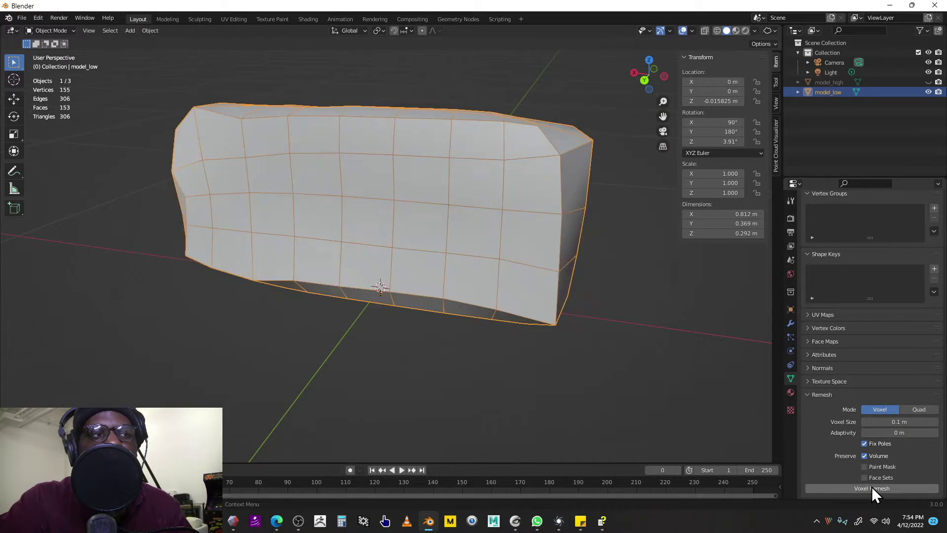
{"action": "mouse_move", "coordinate": [667, 368]}
{"action": "middle_mouse_down"}
{"action": "mouse_move", "coordinate": [617, 375]}
{"action": "mouse_move", "coordinate": [579, 350]}
{"action": "mouse_move", "coordinate": [680, 373]}
{"action": "middle_mouse_up"}
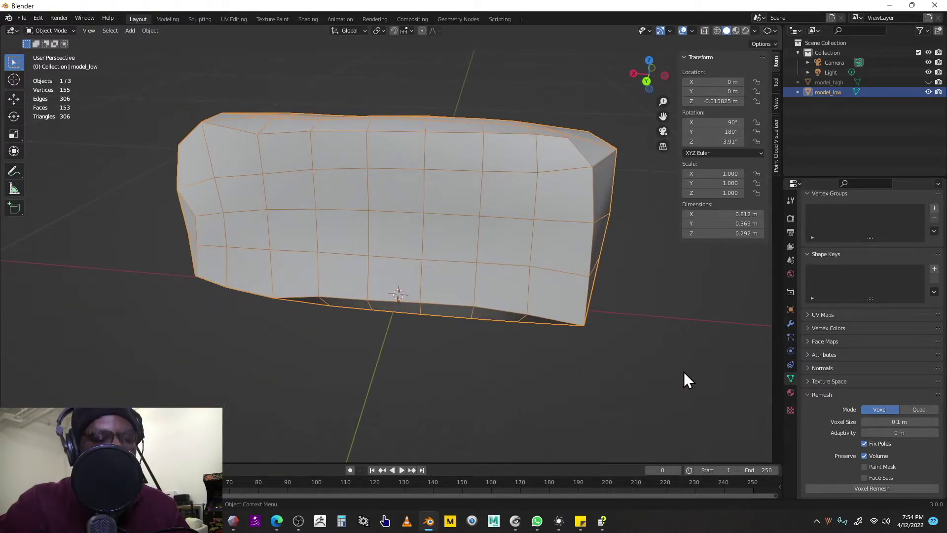
{"action": "key", "text": "ctrl+z"}
Step: Lower the voxel size to 0.051 m, remesh model_low, inspect its front and end faces, and undo the remesh
{"action": "left_click_drag", "start_coordinate": [886, 419], "coordinate": [849, 420]}
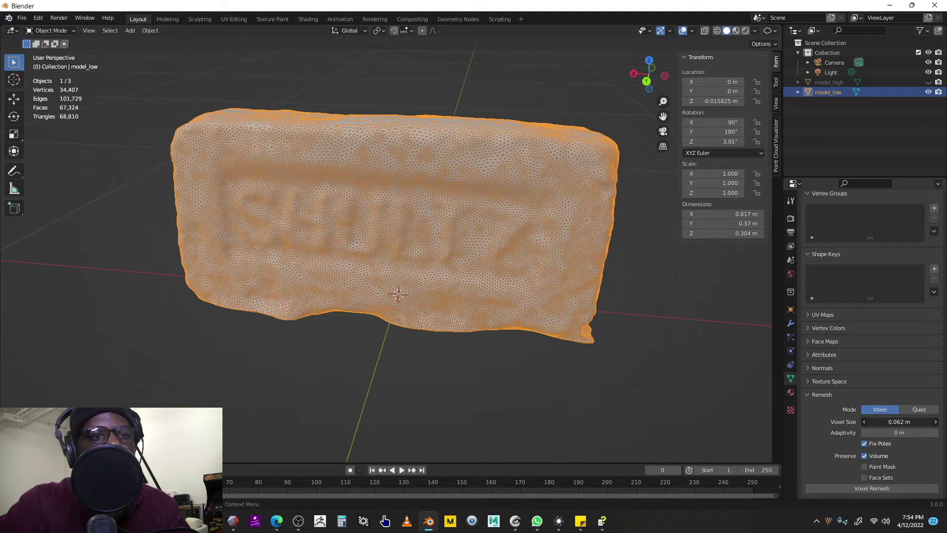
{"action": "left_click_drag", "start_coordinate": [849, 421], "coordinate": [849, 420]}
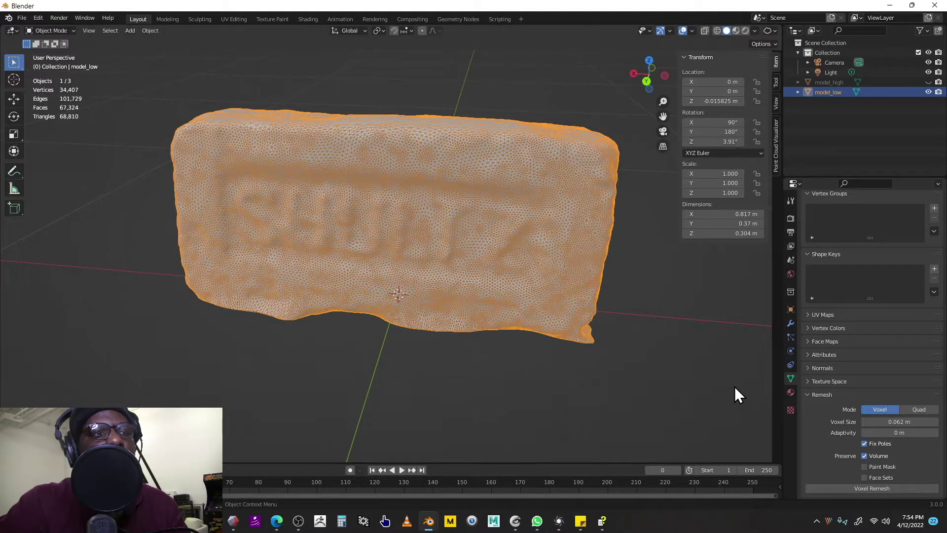
{"action": "left_click_drag", "start_coordinate": [899, 422], "coordinate": [885, 422]}
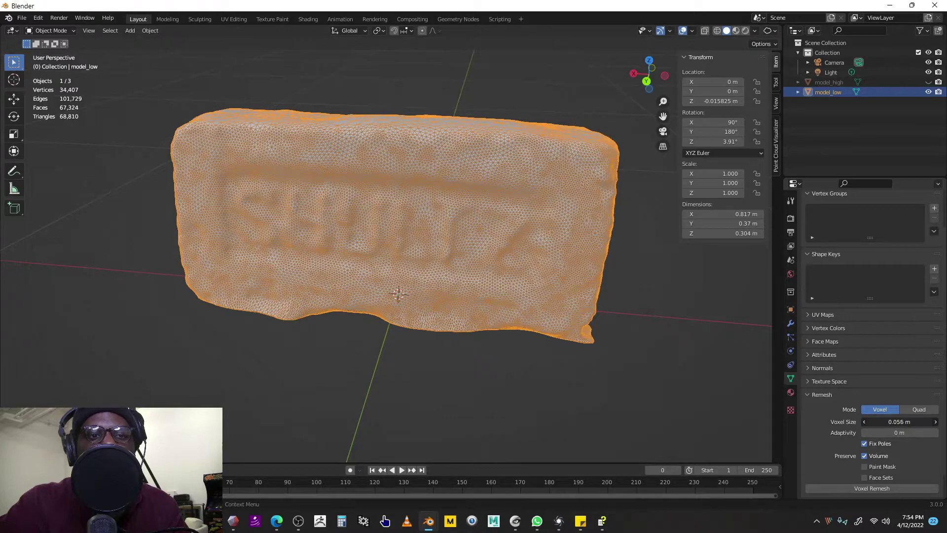
{"action": "left_click", "coordinate": [881, 486]}
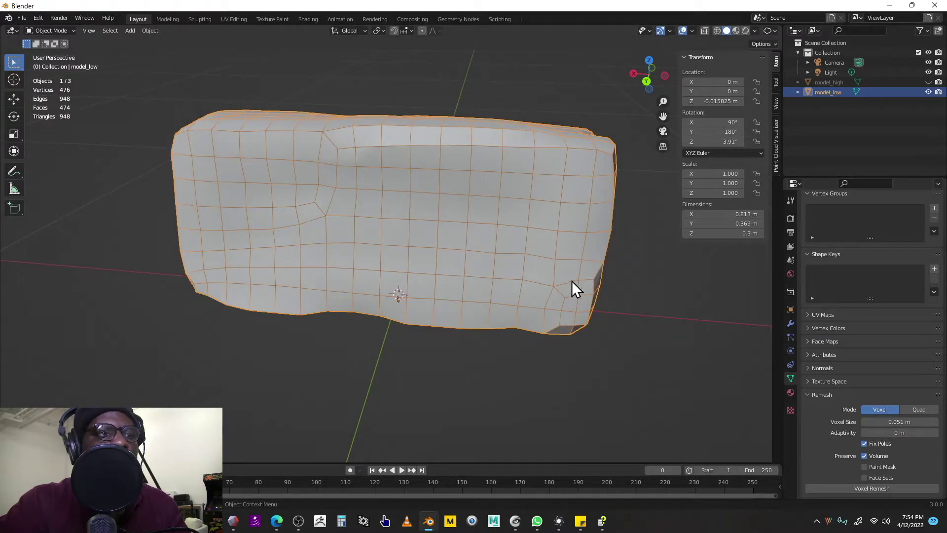
{"action": "middle_click_drag", "start_coordinate": [663, 356], "coordinate": [624, 359]}
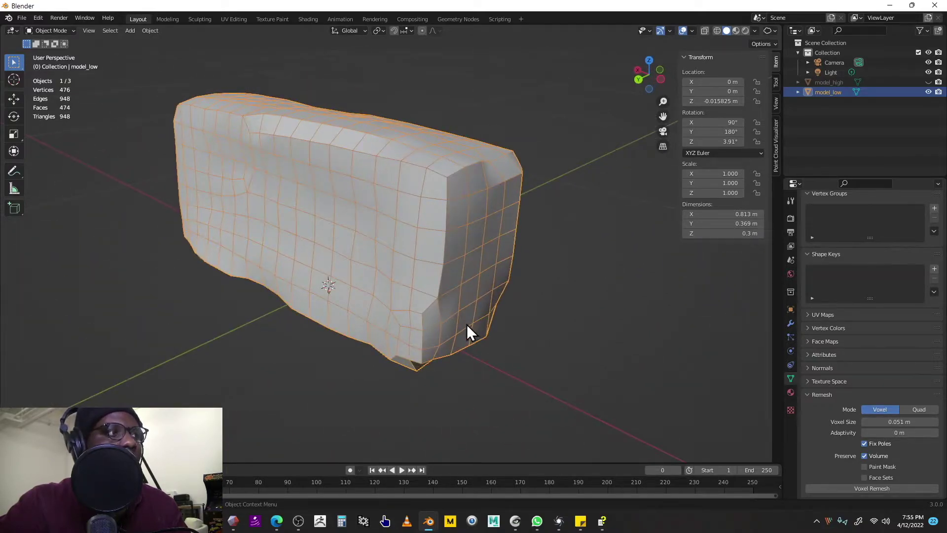
{"action": "middle_click_drag", "start_coordinate": [467, 330], "coordinate": [494, 328]}
{"action": "key", "text": "ctrl+z"}
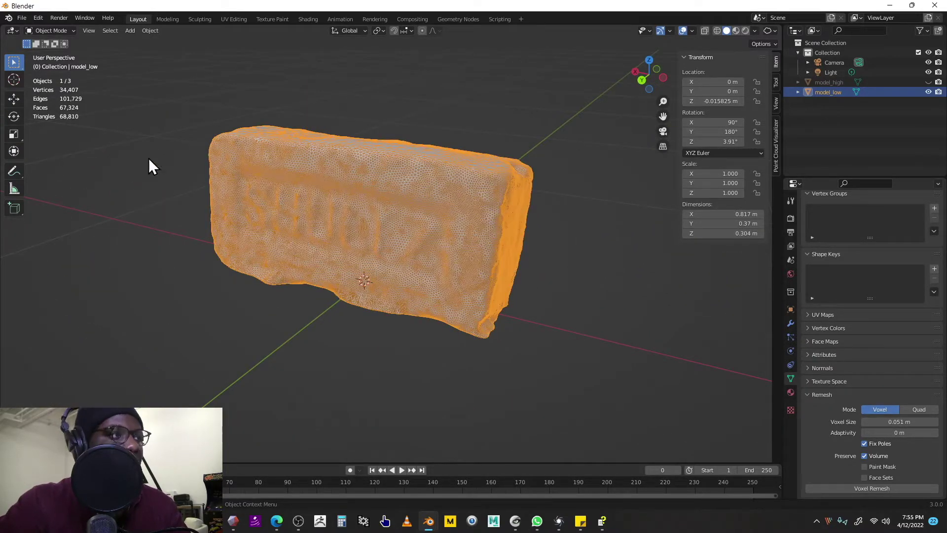
Step: Repeat the 0.051 m voxel remesh twice, undoing each one to compare it with the dense scan and its lettering
{"action": "left_click", "coordinate": [857, 485]}
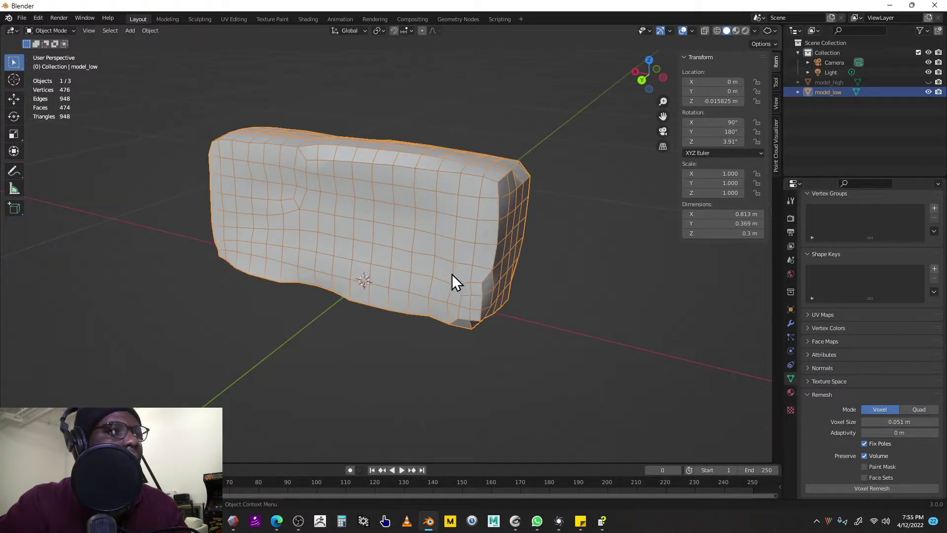
{"action": "middle_click_drag", "start_coordinate": [451, 277], "coordinate": [485, 310], "text": "shift"}
{"action": "key", "text": "ctrl+z"}
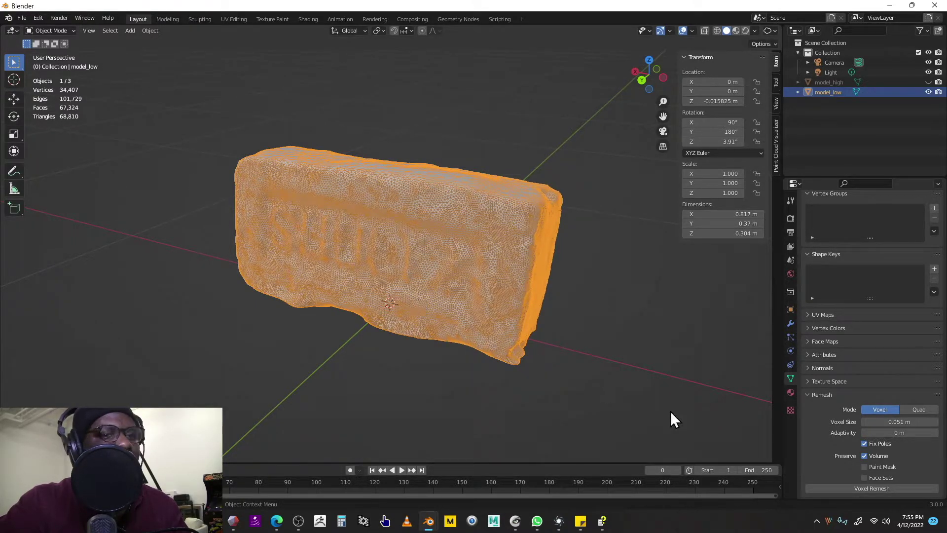
{"action": "left_click", "coordinate": [845, 487]}
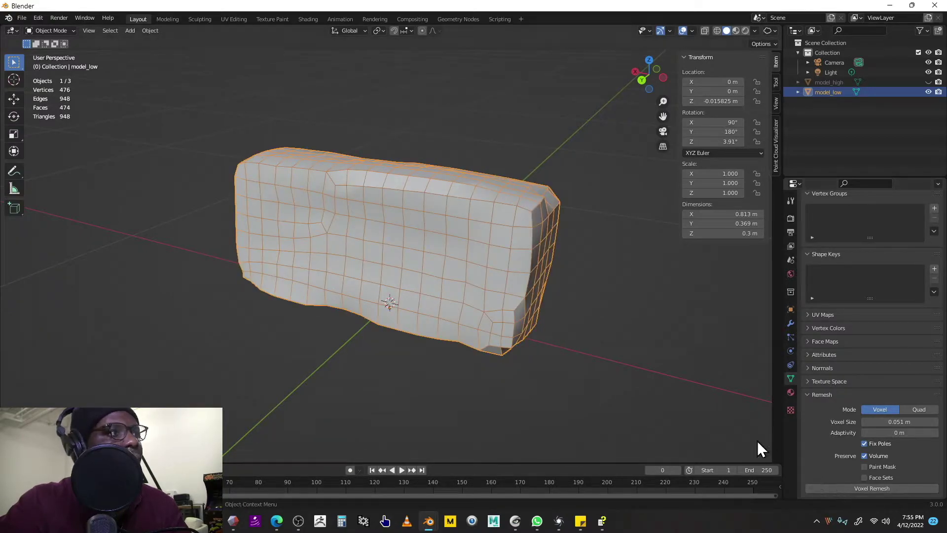
{"action": "scroll", "coordinate": [500, 313], "scroll_direction": "up", "scroll_amount": 2}
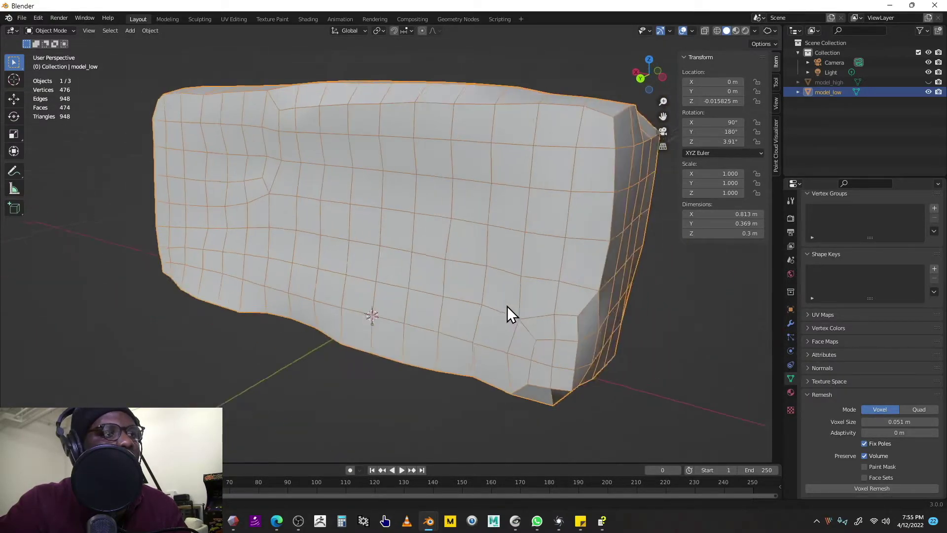
{"action": "key", "text": "ctrl+z"}
{"action": "scroll", "coordinate": [516, 310], "scroll_direction": "up", "scroll_amount": 1}
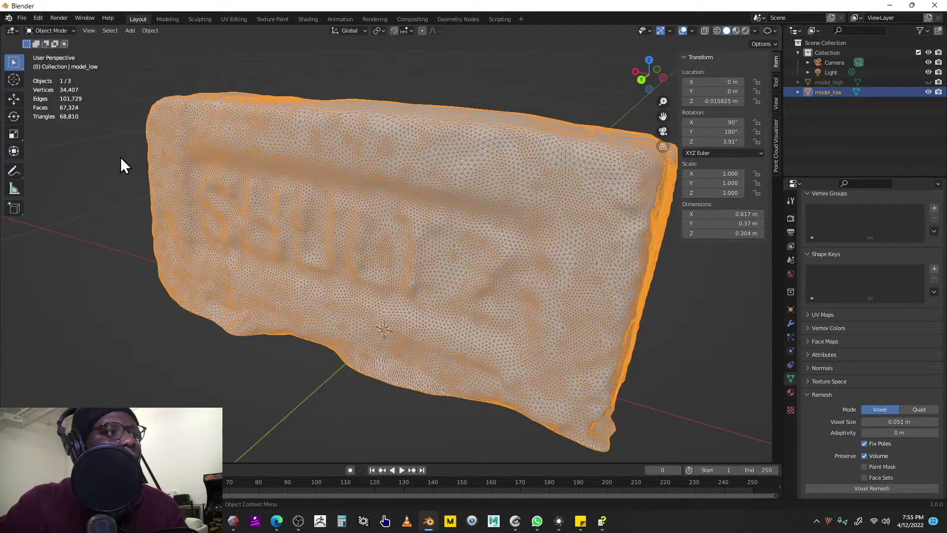
{"action": "scroll", "coordinate": [305, 232], "scroll_direction": "up", "scroll_amount": 3}
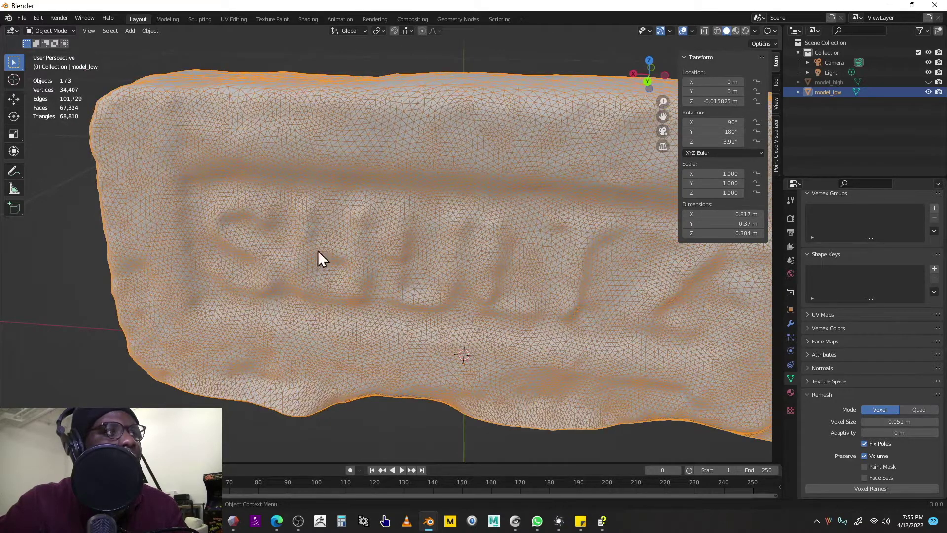
Step: Apply the 0.051 m voxel remesh again, check the polygon statistics and the brick's end, and undo it
{"action": "left_click", "coordinate": [856, 489]}
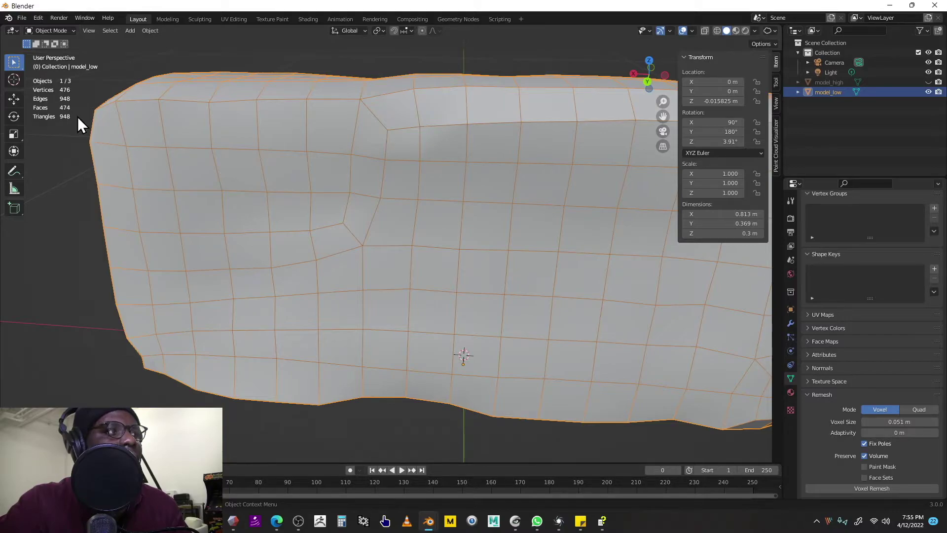
{"action": "scroll", "coordinate": [74, 116], "scroll_direction": "down", "scroll_amount": 3}
{"action": "mouse_move", "coordinate": [74, 116]}
{"action": "middle_mouse_down"}
{"action": "mouse_move", "coordinate": [232, 186]}
{"action": "mouse_move", "coordinate": [73, 131]}
{"action": "middle_mouse_up"}
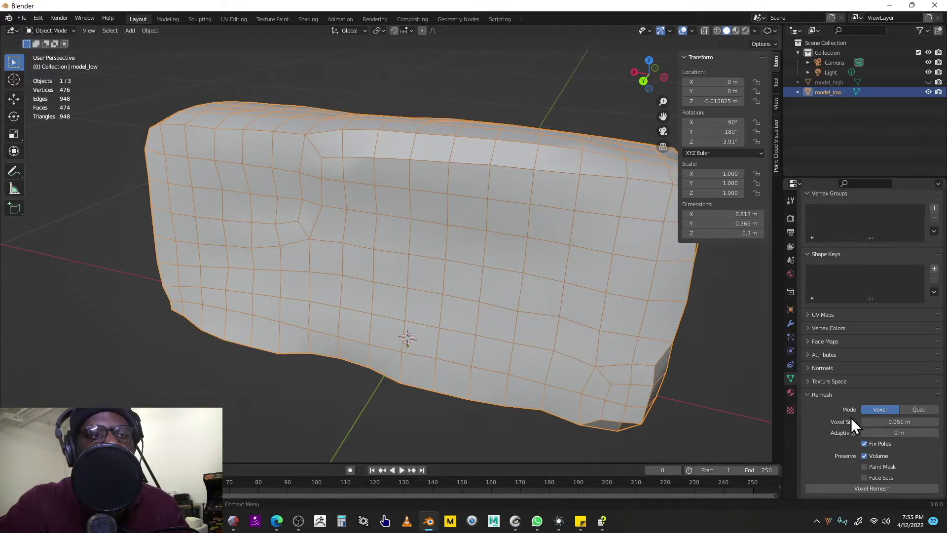
{"action": "scroll", "coordinate": [679, 383], "scroll_direction": "down", "scroll_amount": 3}
{"action": "middle_click_drag", "start_coordinate": [678, 383], "coordinate": [615, 347]}
{"action": "key", "text": "ctrl+z"}
Step: Set the voxel size to 0.03 m, remesh model_low and inspect the new mesh from its end
{"action": "mouse_move", "coordinate": [898, 421]}
{"action": "left_mouse_down"}
{"action": "mouse_move", "coordinate": [906, 421]}
{"action": "mouse_move", "coordinate": [892, 420]}
{"action": "left_mouse_up"}
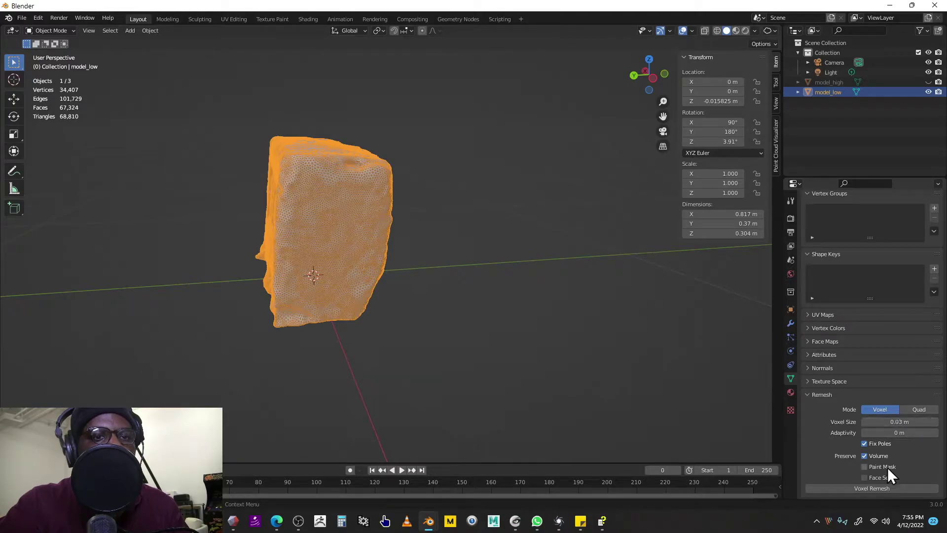
{"action": "left_click", "coordinate": [886, 488]}
{"action": "middle_click_drag", "start_coordinate": [605, 381], "coordinate": [459, 340]}
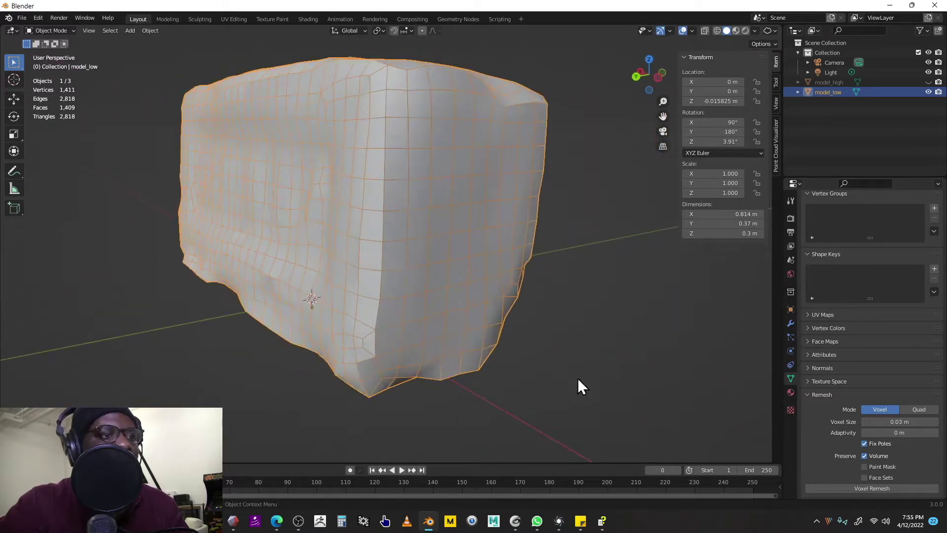
Step: Enter a 0.02 m voxel size, then undo back past the 0.03 m remesh to model_low's dense scan mesh
{"action": "left_click", "coordinate": [892, 422]}
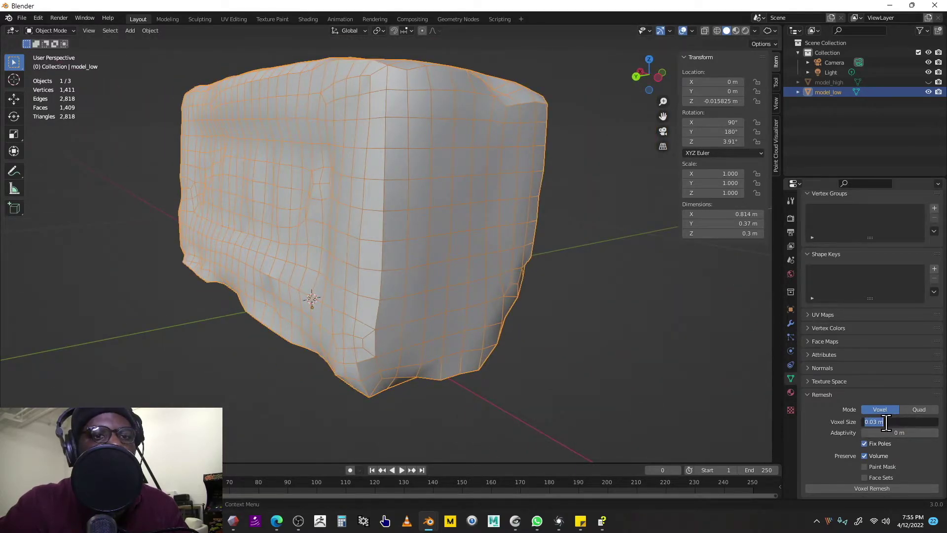
{"action": "type", "text": "0.03"}
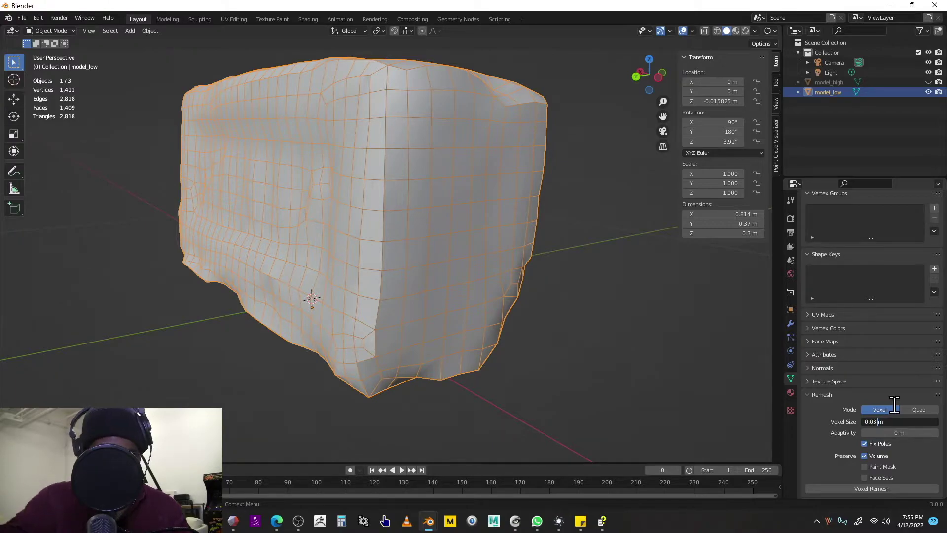
{"action": "key", "text": "BackSpace"}
{"action": "type", "text": "2"}
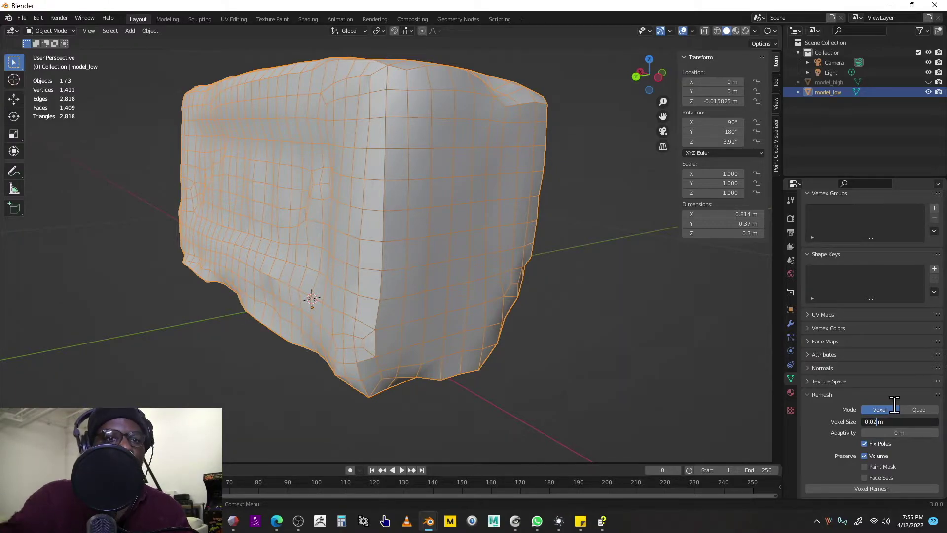
{"action": "key", "text": "Escape"}
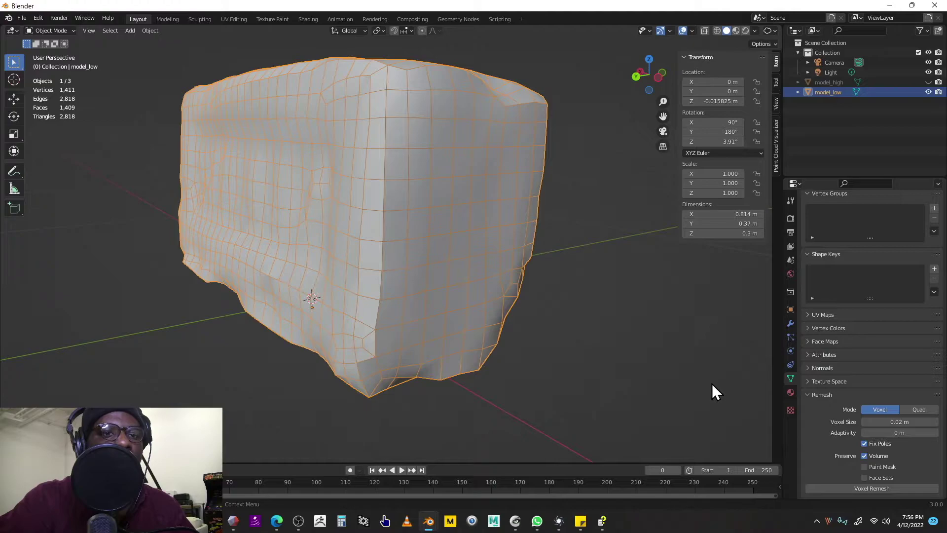
{"action": "key", "text": "ctrl+z"}
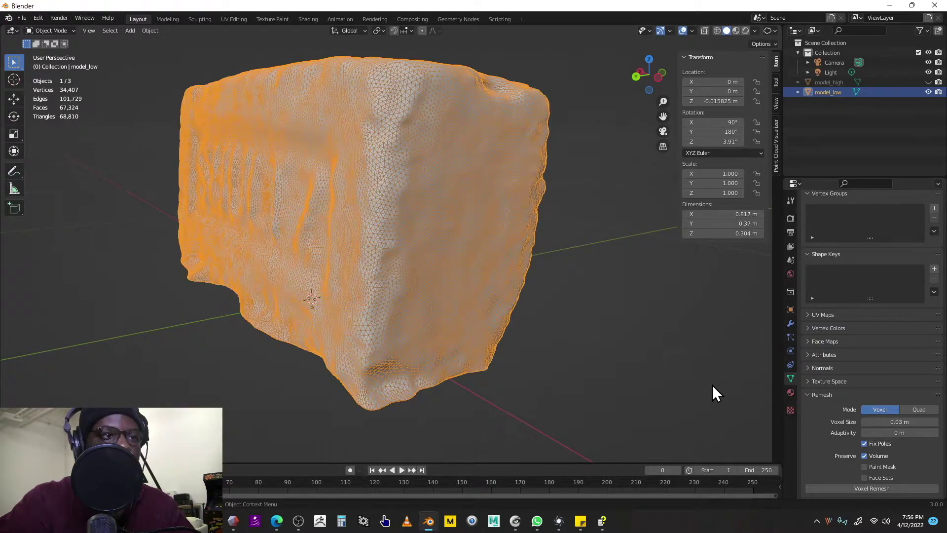
Step: Set the voxel size to 0.02 m, voxel-remesh model_low and inspect the new mesh
{"action": "middle_click_drag", "start_coordinate": [712, 384], "coordinate": [717, 378]}
{"action": "left_click", "coordinate": [879, 422]}
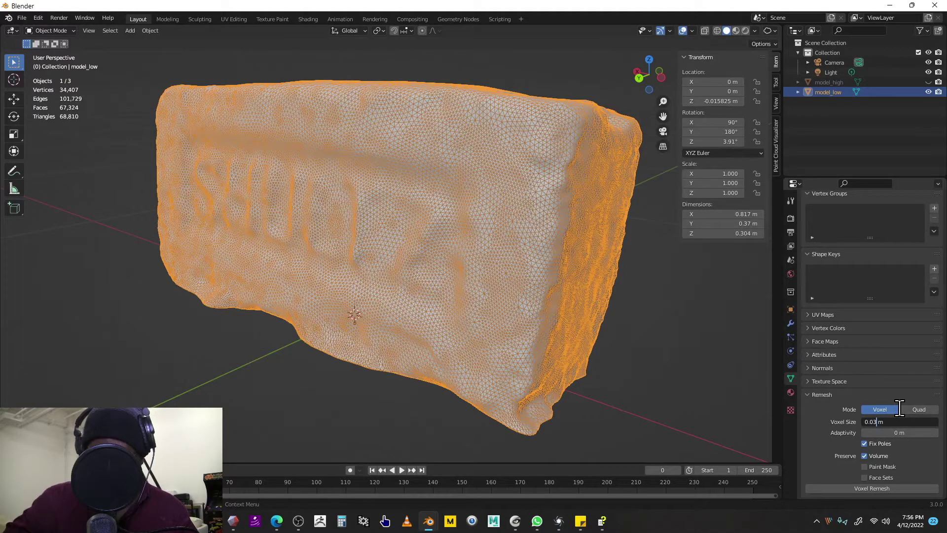
{"action": "key", "text": "BackSpace"}
{"action": "type", "text": "2"}
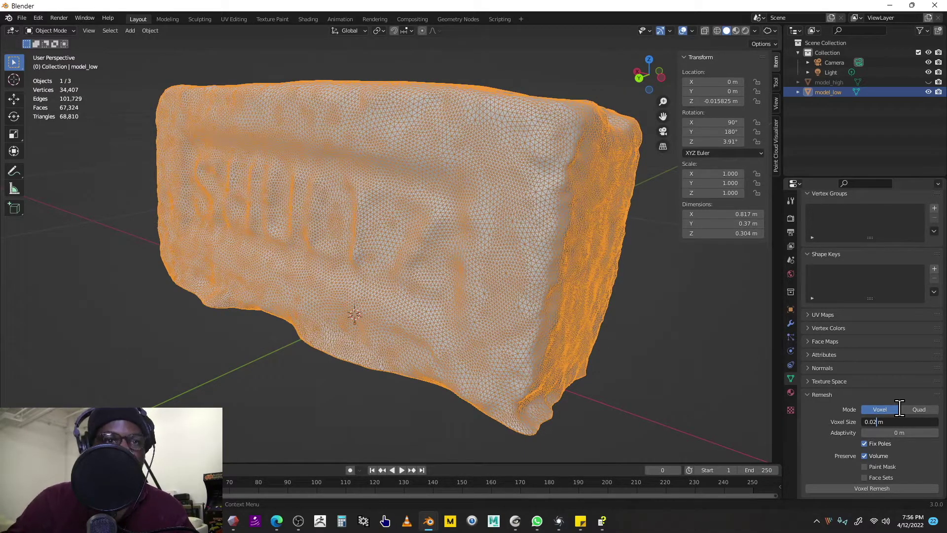
{"action": "left_click", "coordinate": [742, 389]}
{"action": "left_click", "coordinate": [862, 487]}
{"action": "middle_click_drag", "start_coordinate": [680, 410], "coordinate": [487, 323]}
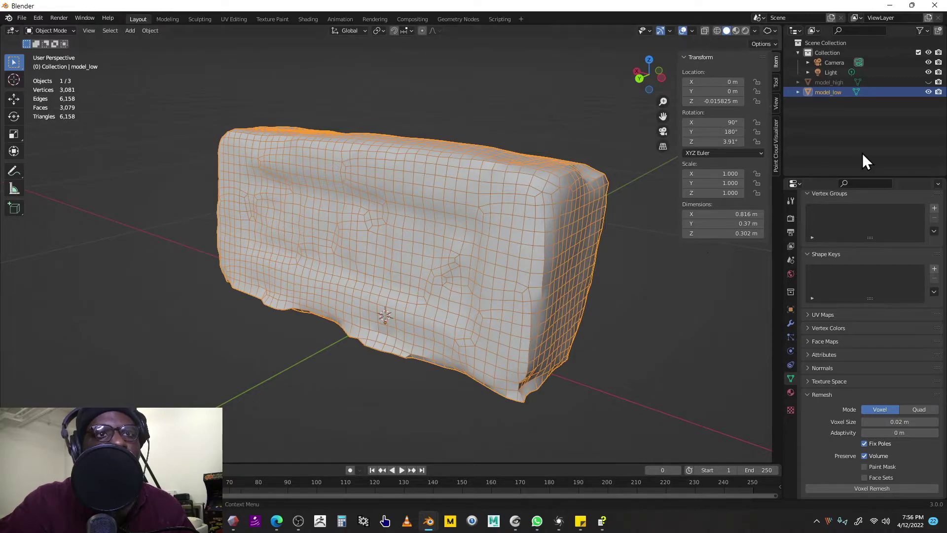
Step: Add a Multiresolution modifier to model_low, followed by a Shrinkwrap modifier, and deselect the brick
{"action": "left_click", "coordinate": [792, 324]}
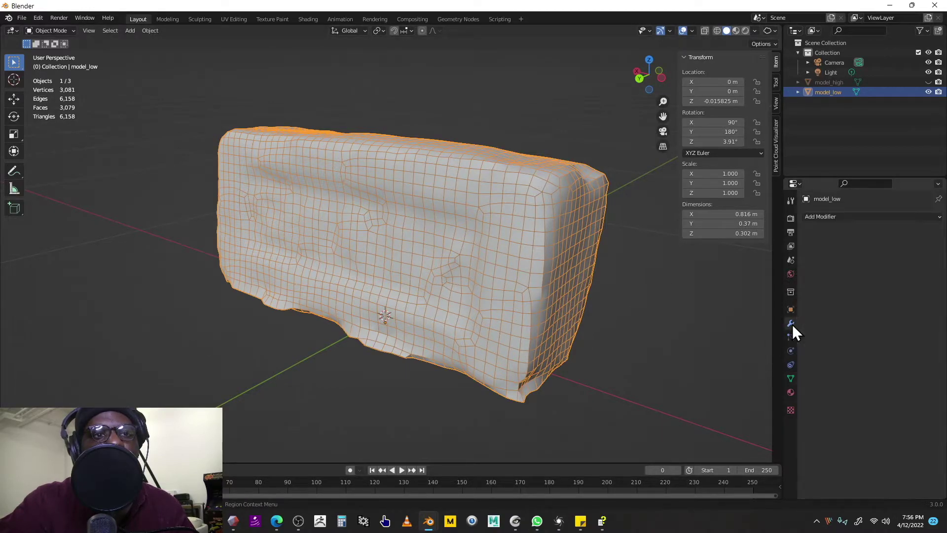
{"action": "left_click", "coordinate": [845, 217]}
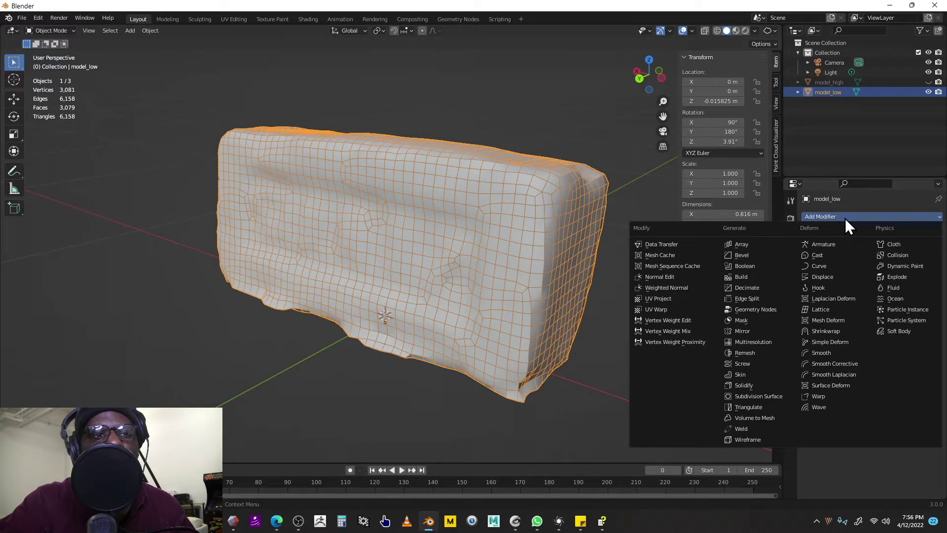
{"action": "left_click", "coordinate": [776, 342]}
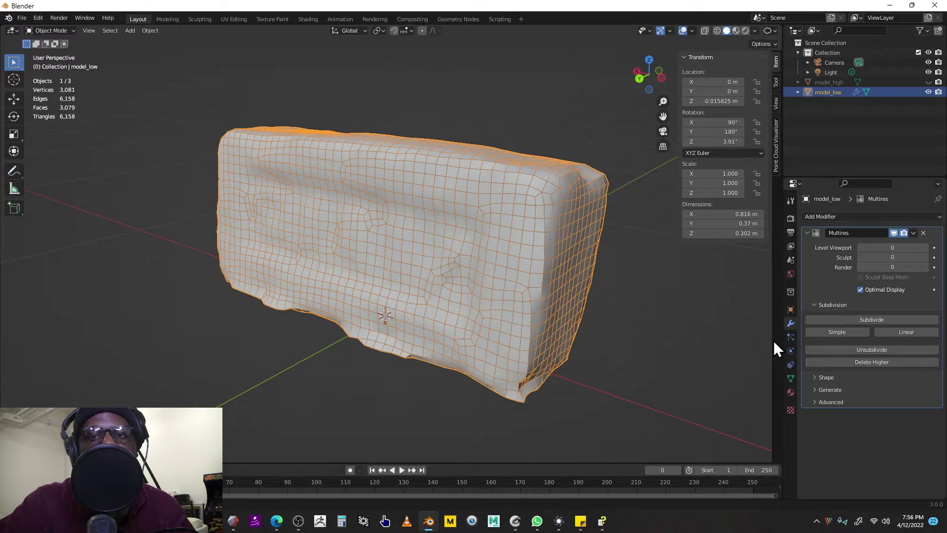
{"action": "left_click", "coordinate": [867, 217]}
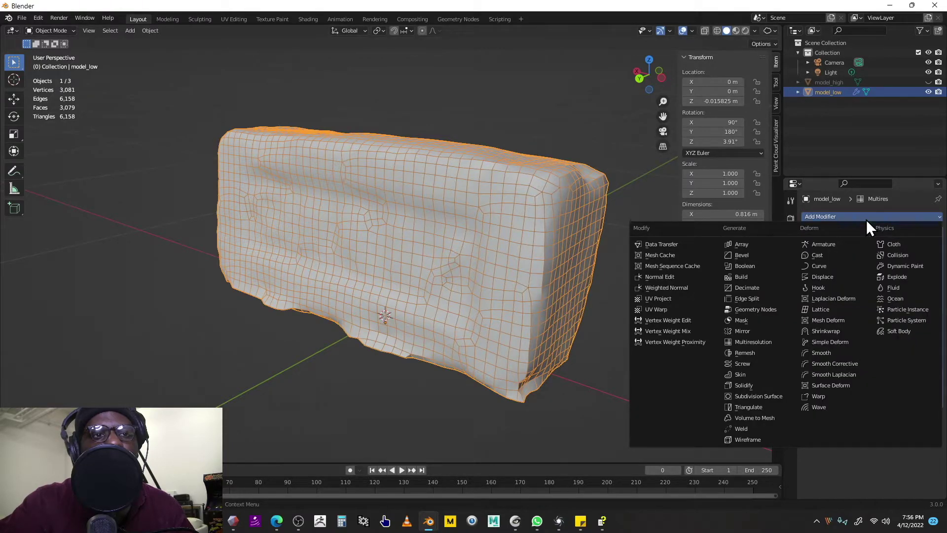
{"action": "left_click", "coordinate": [847, 332]}
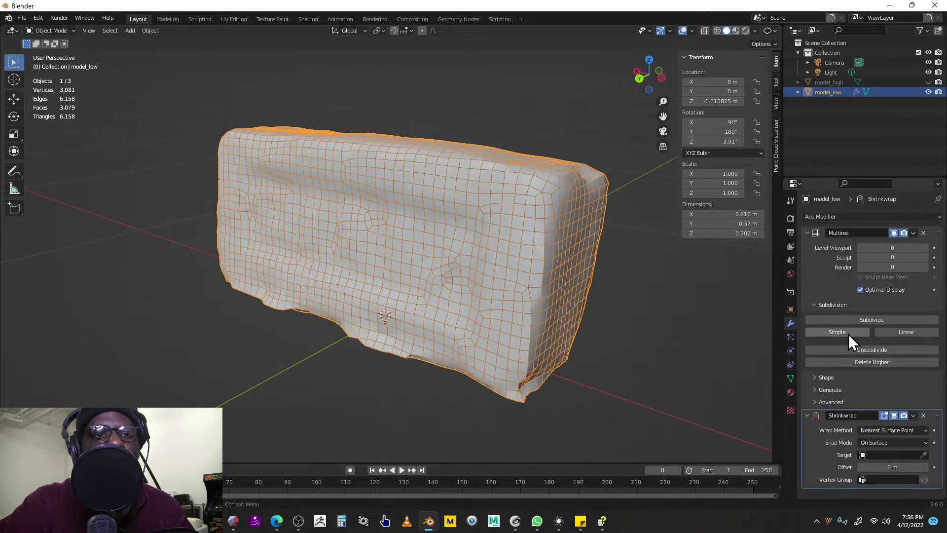
{"action": "left_click", "coordinate": [712, 348]}
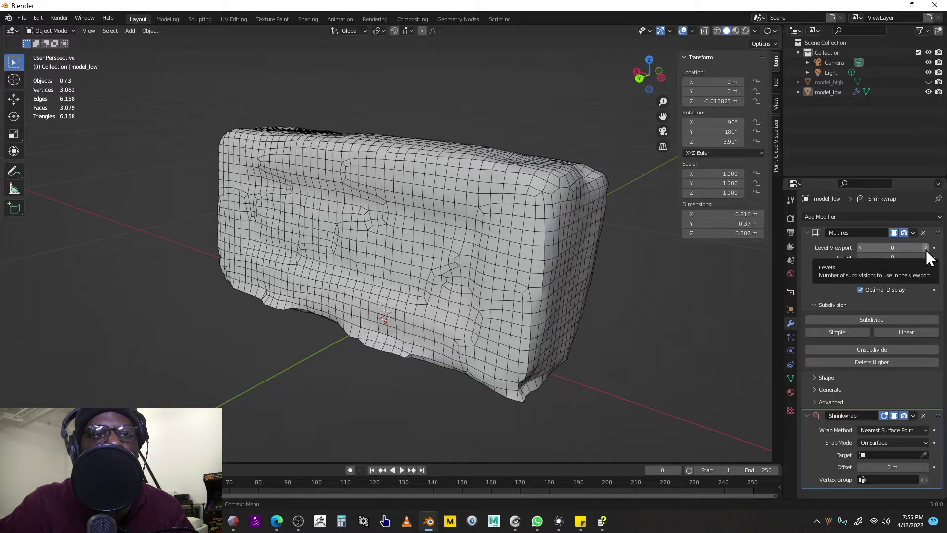
Step: Subdivide model_low's Multires modifier three times to reach level 3 and look over the smoothed brick
{"action": "left_click", "coordinate": [866, 319]}
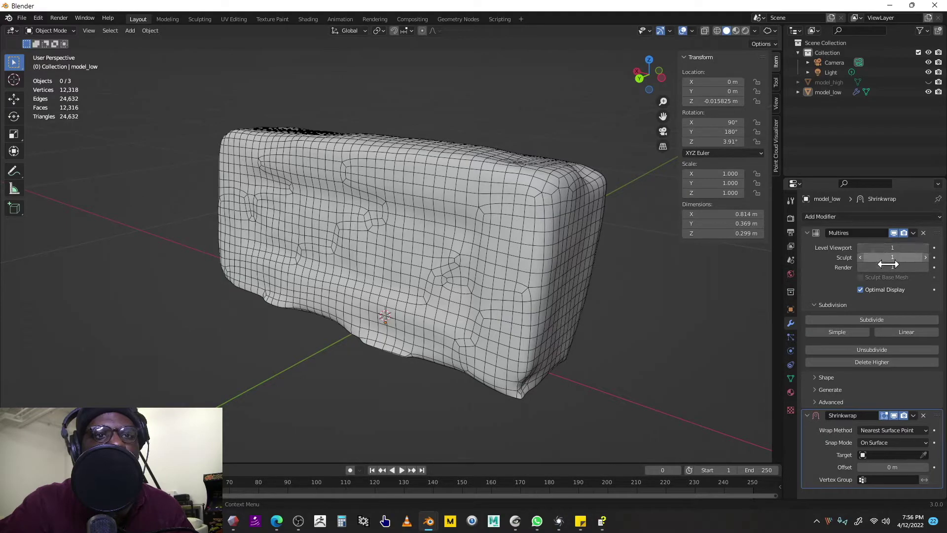
{"action": "left_click", "coordinate": [884, 319]}
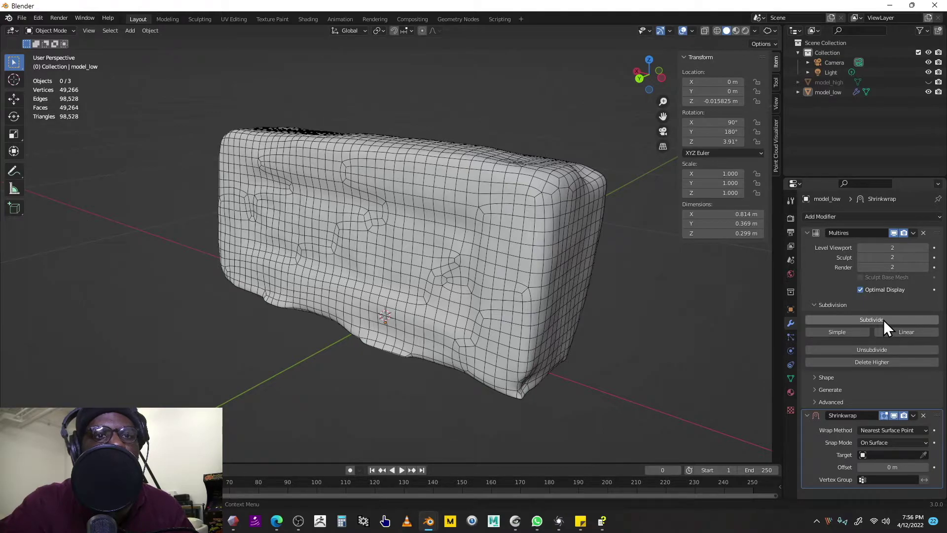
{"action": "left_click", "coordinate": [883, 320]}
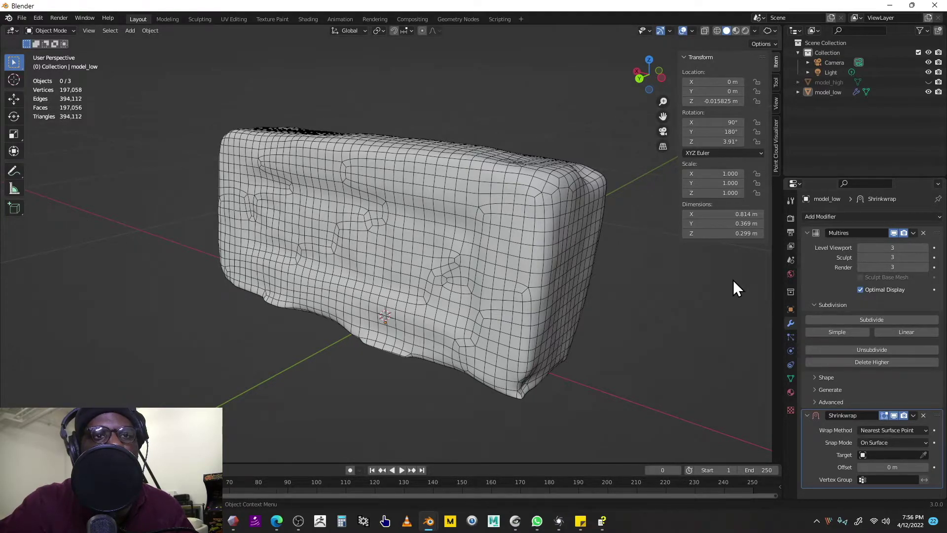
{"action": "scroll", "coordinate": [618, 283], "scroll_direction": "down", "scroll_amount": 2}
{"action": "middle_click_drag", "start_coordinate": [619, 283], "coordinate": [641, 296]}
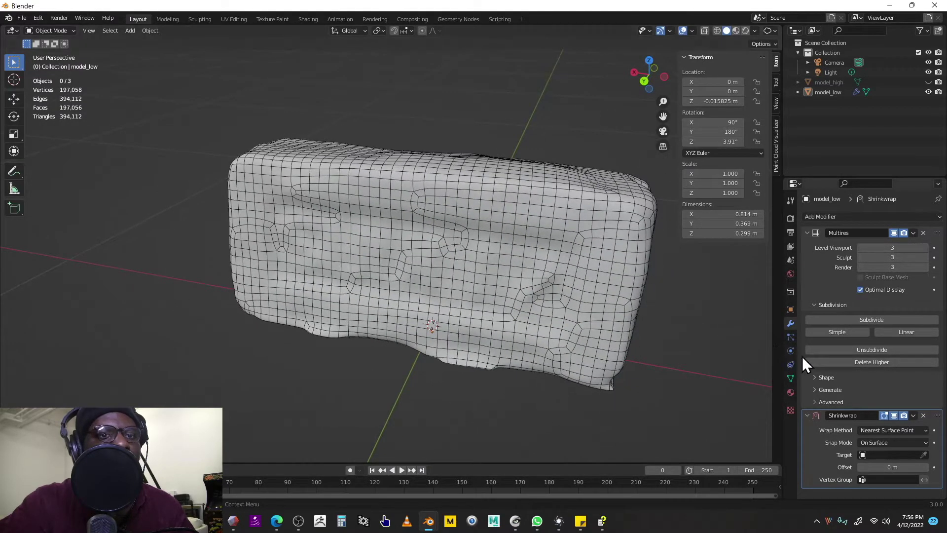
Step: Set model_high as the Shrinkwrap target and inspect the detail projected onto the brick's front and end
{"action": "left_click", "coordinate": [910, 454]}
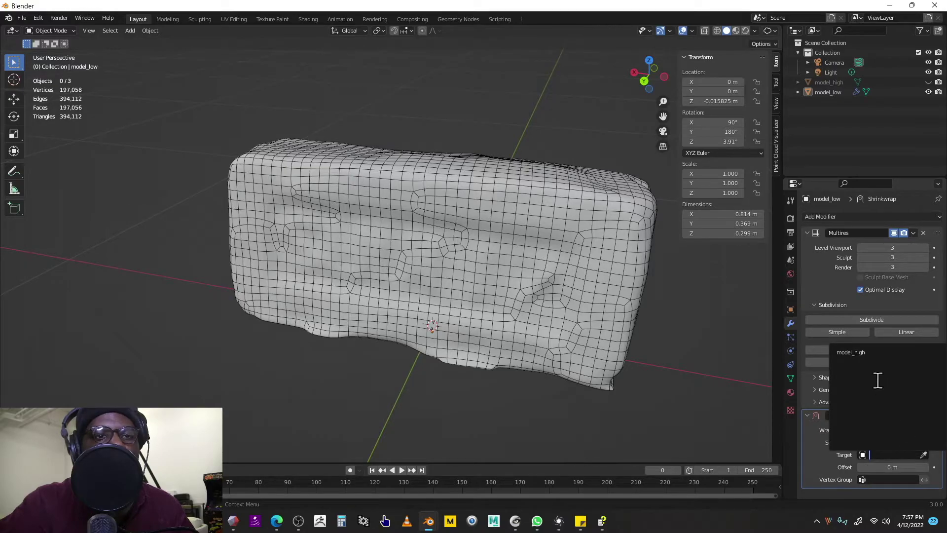
{"action": "left_click", "coordinate": [876, 355]}
{"action": "middle_click_drag", "start_coordinate": [723, 334], "coordinate": [627, 326]}
{"action": "scroll", "coordinate": [641, 319], "scroll_direction": "up", "scroll_amount": 3}
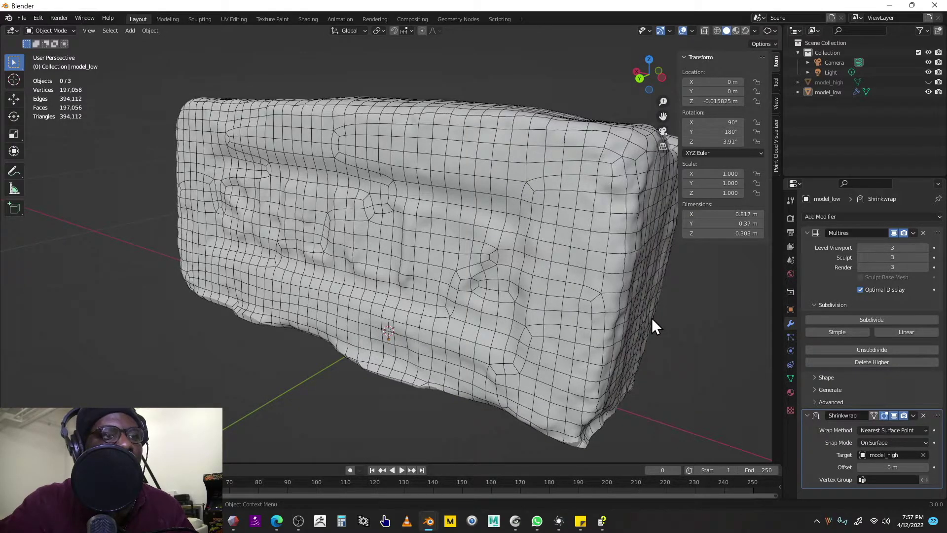
{"action": "middle_click_drag", "start_coordinate": [617, 284], "coordinate": [620, 317]}
{"action": "scroll", "coordinate": [688, 312], "scroll_direction": "up", "scroll_amount": 1}
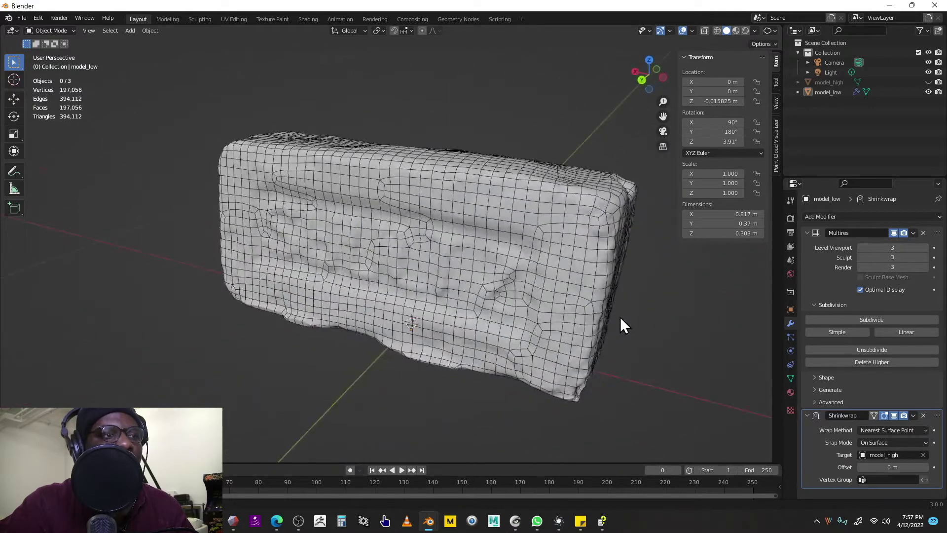
Step: Expand the Multires shape options and apply the Shrinkwrap modifier on model_low
{"action": "left_click", "coordinate": [913, 416]}
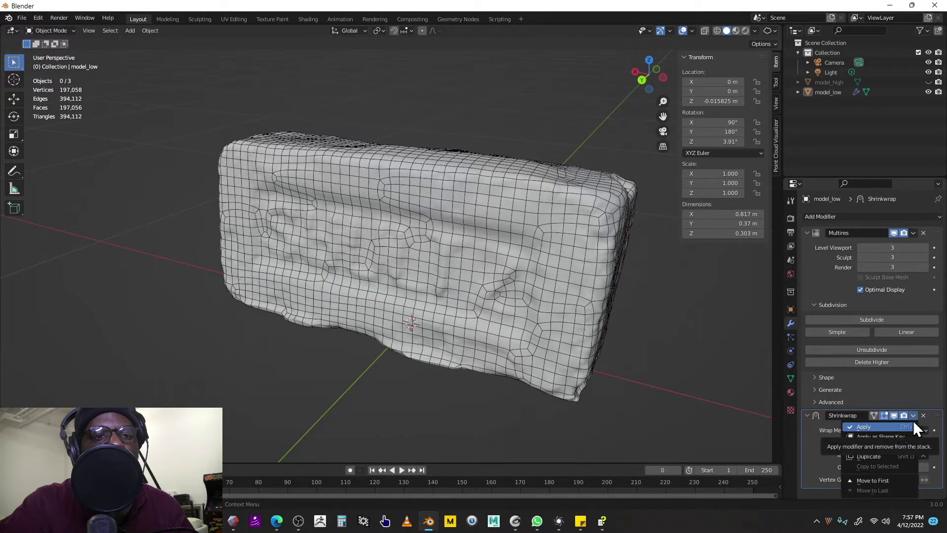
{"action": "left_click", "coordinate": [913, 415]}
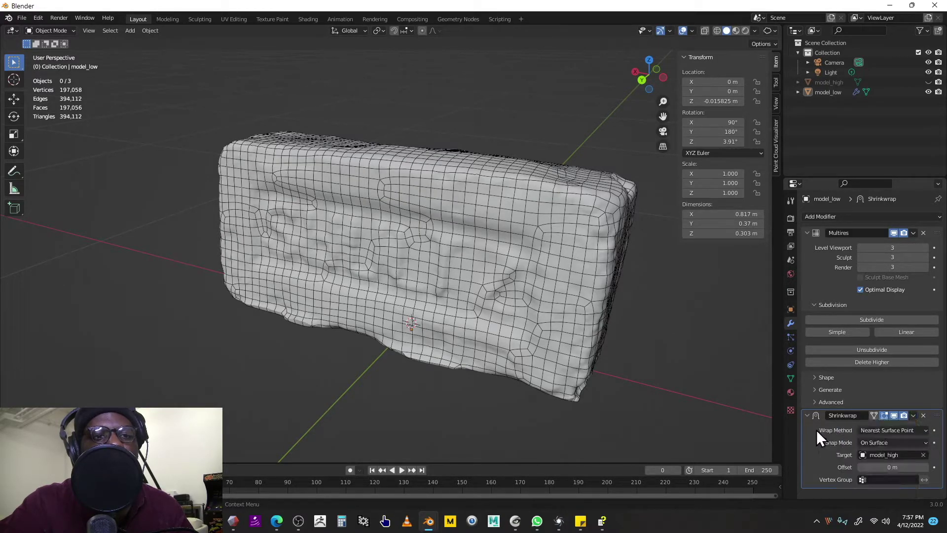
{"action": "left_click", "coordinate": [874, 377]}
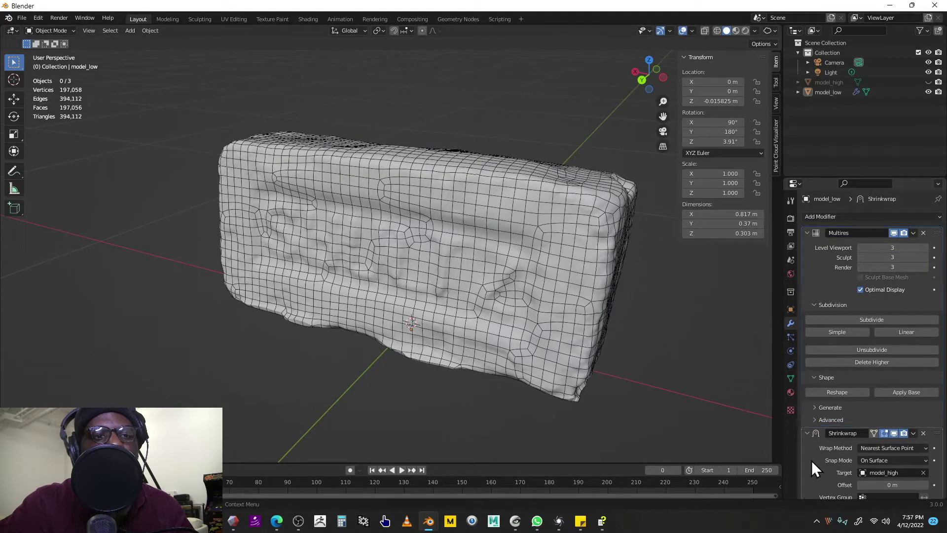
{"action": "left_click", "coordinate": [913, 433]}
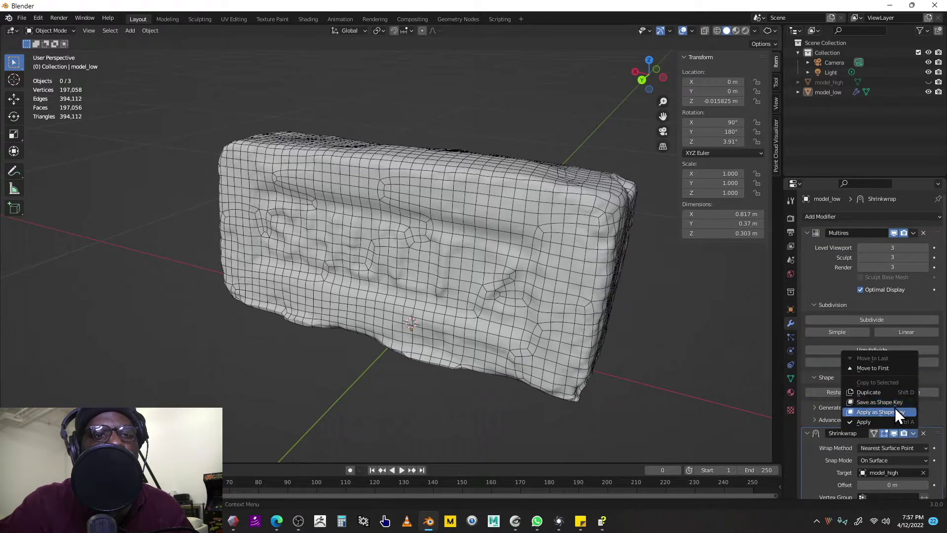
{"action": "left_click", "coordinate": [885, 420]}
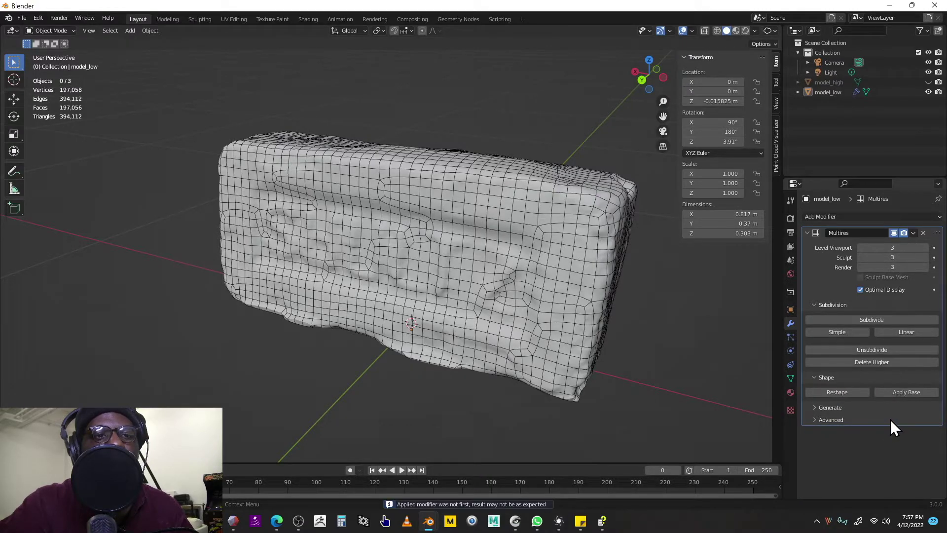
{"action": "middle_click_drag", "start_coordinate": [685, 372], "coordinate": [650, 369]}
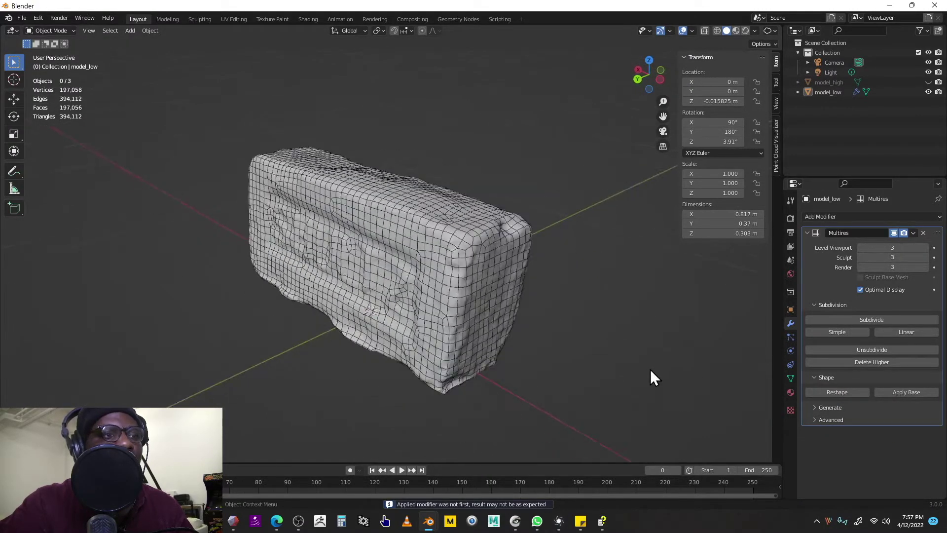
Step: Lower the Multires viewport level to 0, view the brick's lettered face, and raise the level back to 3
{"action": "left_click", "coordinate": [862, 247]}
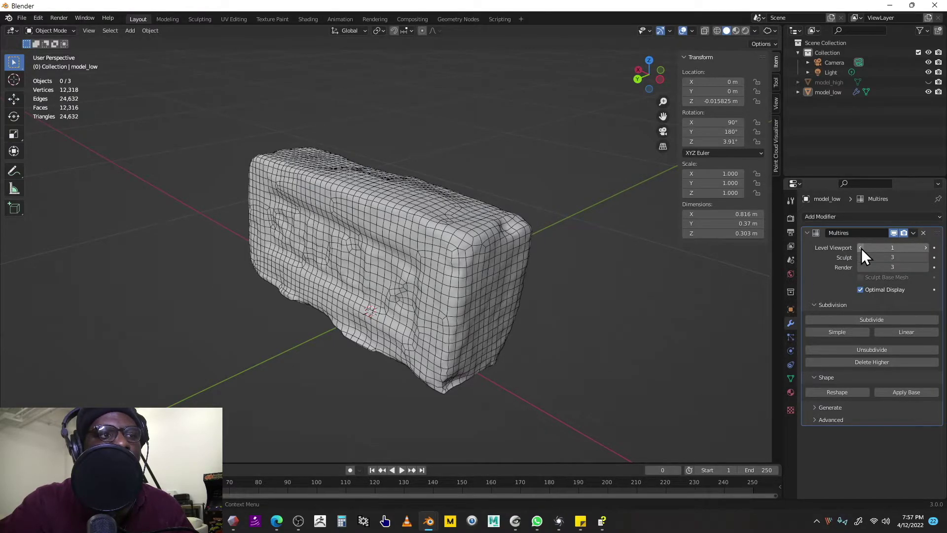
{"action": "left_click", "coordinate": [861, 248]}
{"action": "left_click", "coordinate": [858, 248]}
{"action": "middle_click_drag", "start_coordinate": [759, 254], "coordinate": [709, 260]}
{"action": "scroll", "coordinate": [705, 262], "scroll_direction": "up", "scroll_amount": 2}
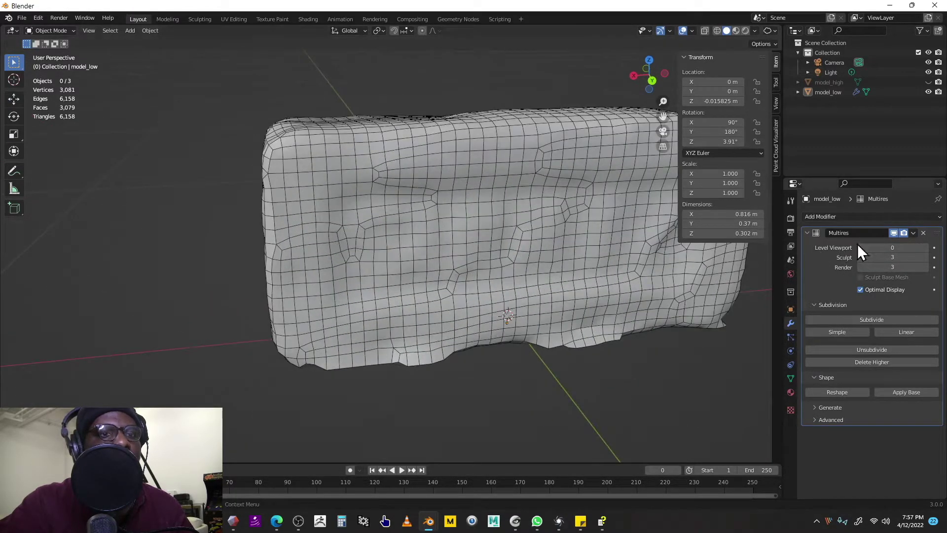
{"action": "left_click", "coordinate": [925, 248]}
{"action": "left_click", "coordinate": [925, 249]}
{"action": "left_click", "coordinate": [925, 248]}
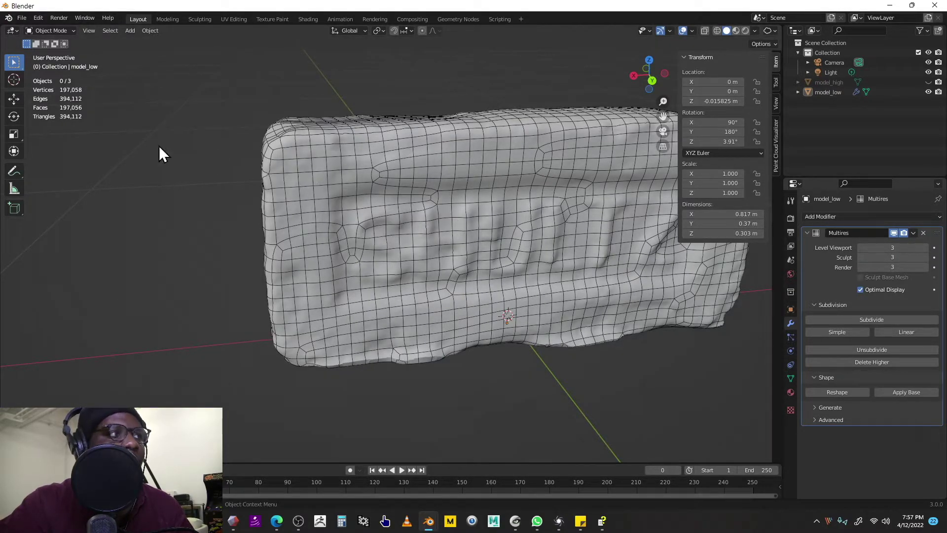
Step: Switch the Multires viewport level repeatedly between its lowest and highest levels to compare the lettering detail, ending at level 3
{"action": "left_click", "coordinate": [859, 246]}
{"action": "left_click", "coordinate": [860, 245]}
{"action": "left_click", "coordinate": [860, 246]}
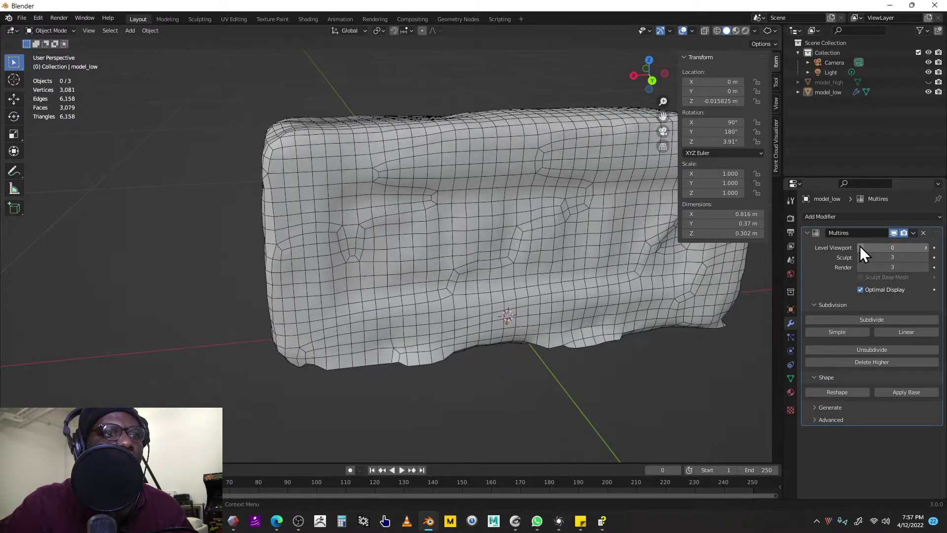
{"action": "left_click", "coordinate": [925, 248]}
{"action": "left_click", "coordinate": [926, 248]}
{"action": "left_click", "coordinate": [925, 247]}
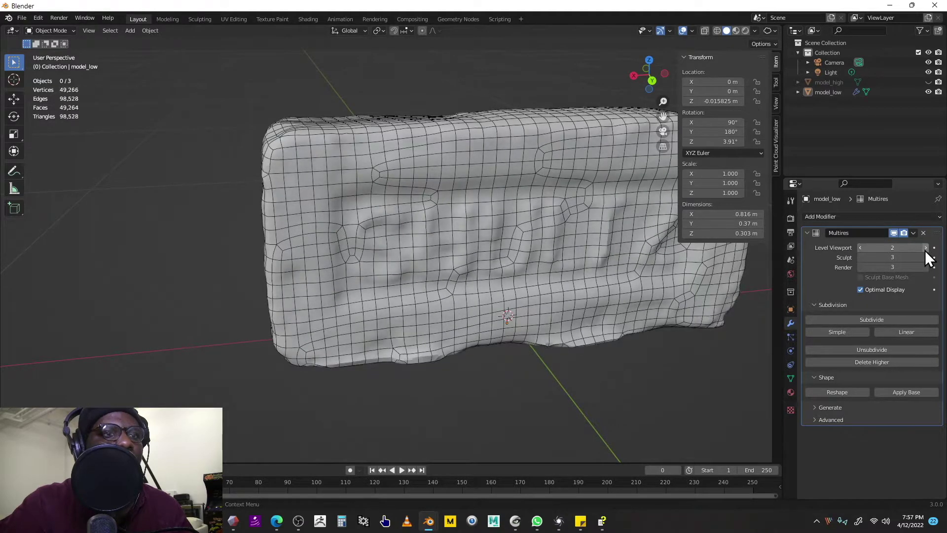
{"action": "left_click", "coordinate": [860, 247]}
{"action": "left_click", "coordinate": [860, 246]}
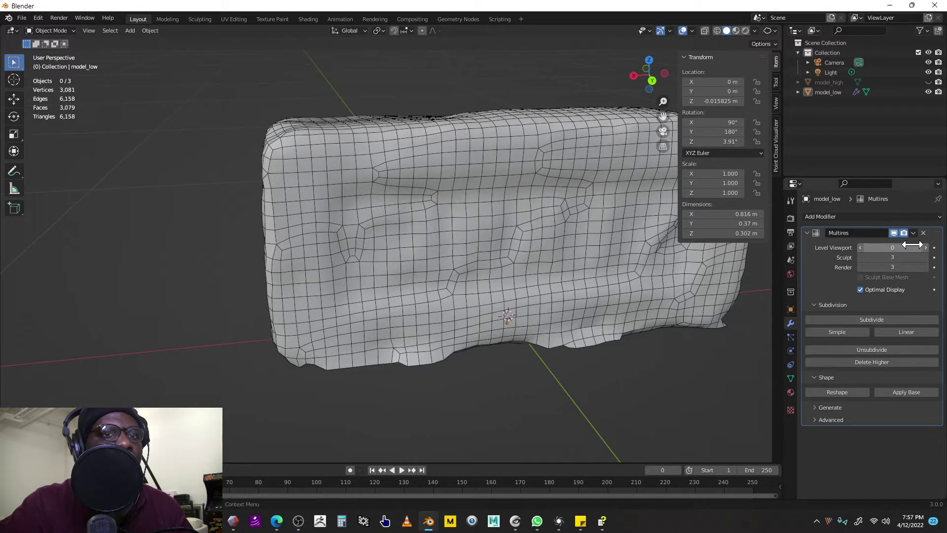
{"action": "left_click", "coordinate": [925, 250]}
{"action": "left_click", "coordinate": [924, 250]}
{"action": "scroll", "coordinate": [691, 286], "scroll_direction": "down", "scroll_amount": 3}
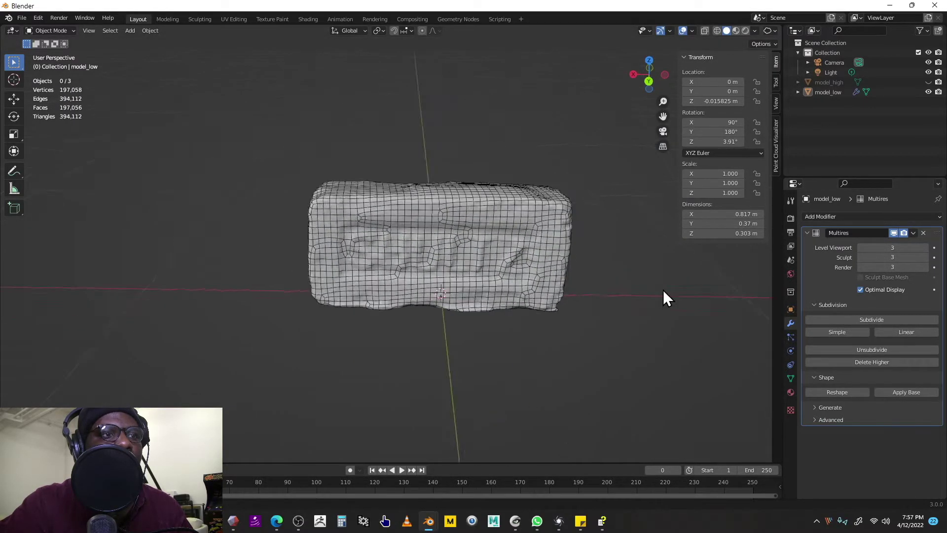
{"action": "mouse_move", "coordinate": [663, 289]}
{"action": "middle_mouse_down"}
{"action": "mouse_move", "coordinate": [510, 283]}
{"action": "mouse_move", "coordinate": [508, 294]}
{"action": "middle_mouse_up"}
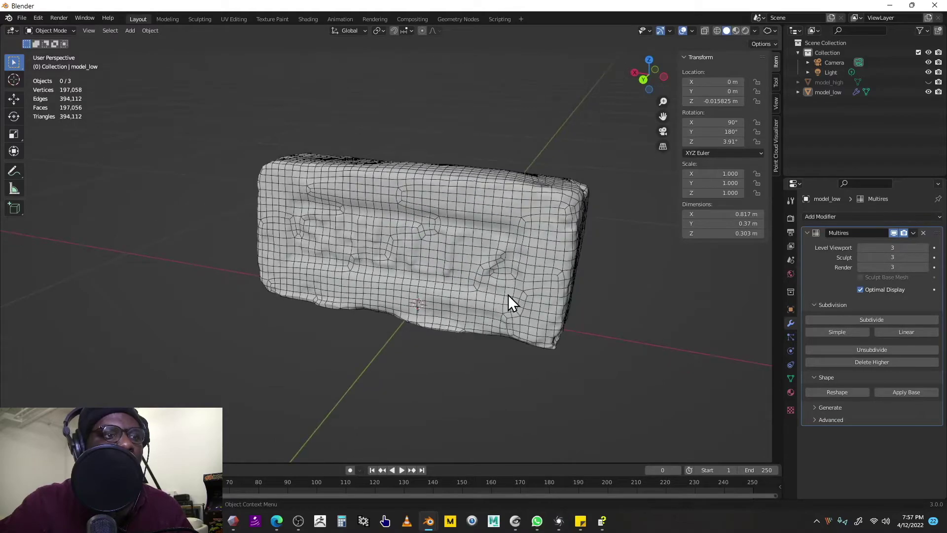
Step: Compare model_low with model_high by toggling their viewport visibility, ending with only model_low shown
{"action": "scroll", "coordinate": [508, 295], "scroll_direction": "up", "scroll_amount": 1}
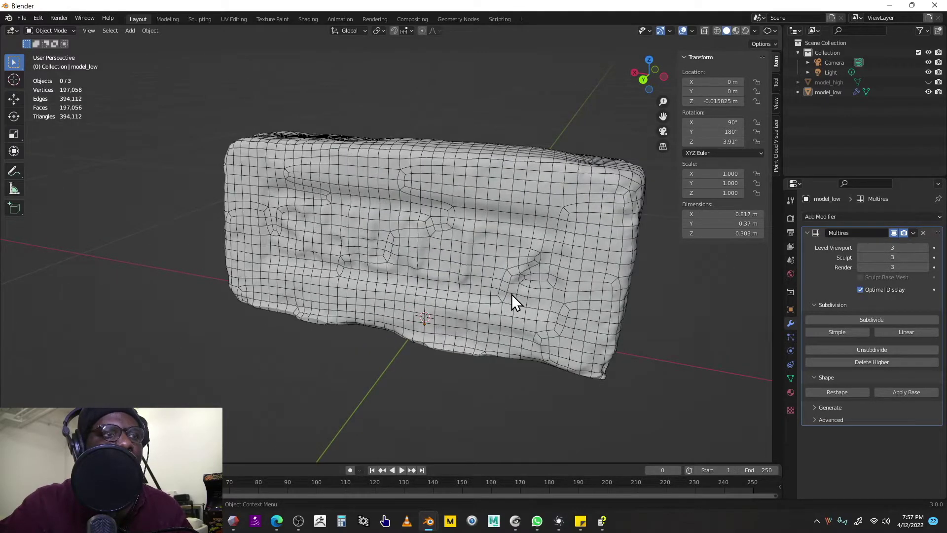
{"action": "left_click", "coordinate": [927, 92]}
{"action": "left_click", "coordinate": [928, 92]}
{"action": "left_click", "coordinate": [927, 92]}
{"action": "left_click", "coordinate": [928, 92]}
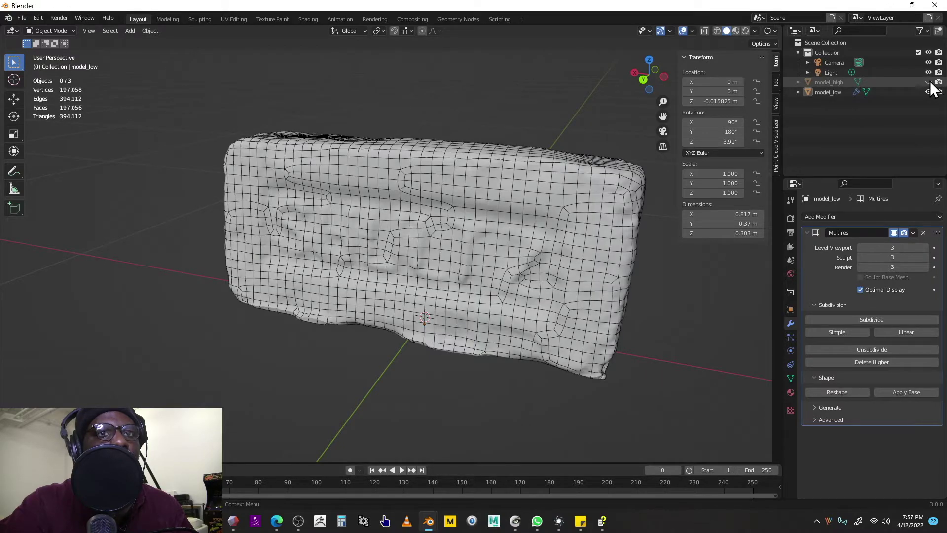
{"action": "left_click", "coordinate": [928, 82]}
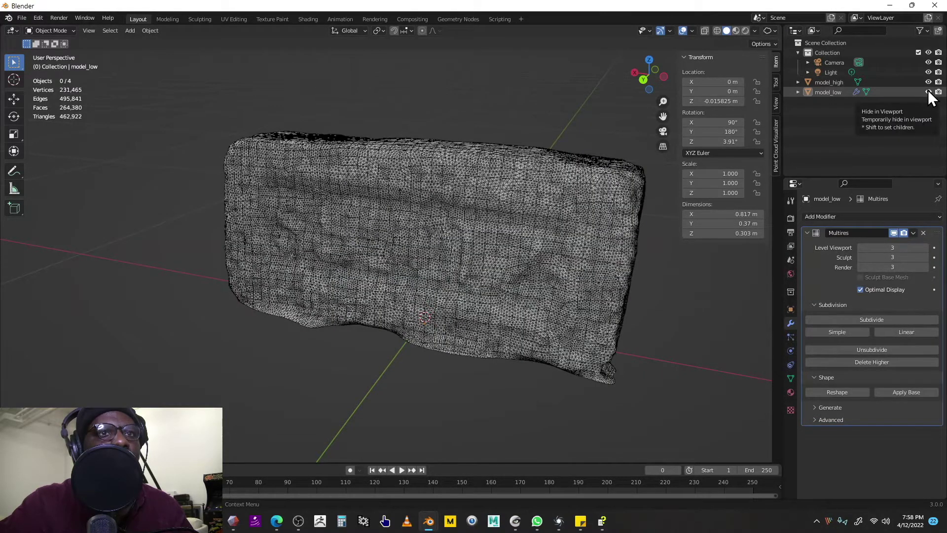
{"action": "left_click", "coordinate": [928, 91]}
{"action": "left_click", "coordinate": [928, 81]}
{"action": "left_click", "coordinate": [928, 91]}
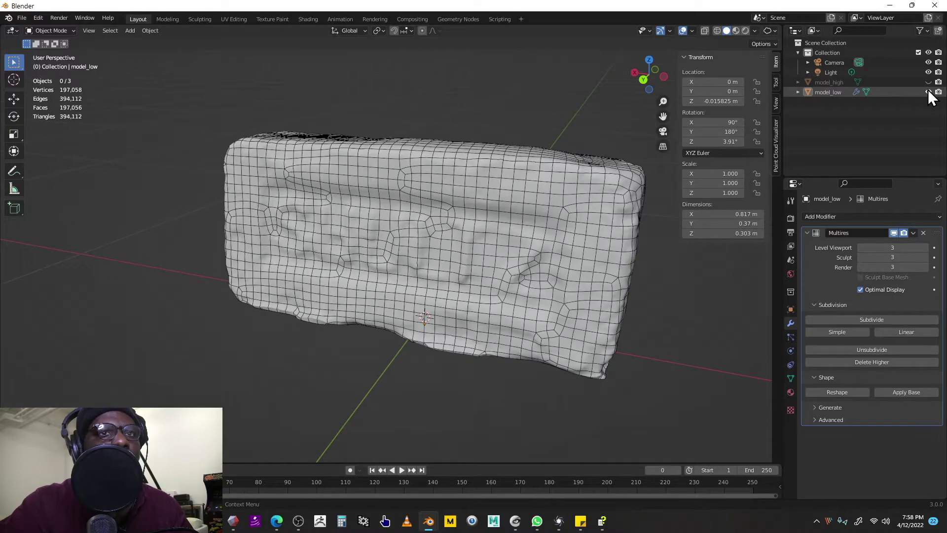
{"action": "middle_click_drag", "start_coordinate": [654, 176], "coordinate": [423, 170]}
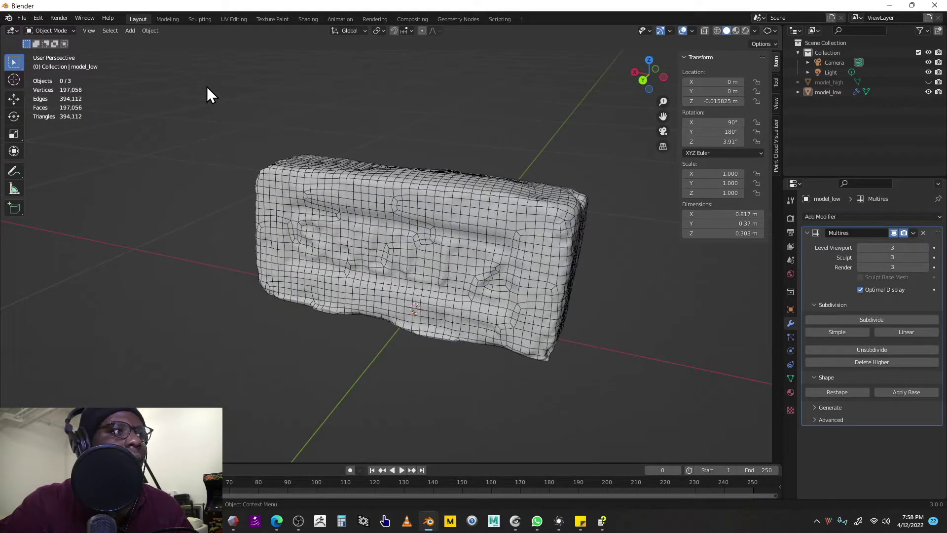
Step: Unwrap model_low's entire mesh with Smart UV Project using an island margin of 0.15, and deselect the mesh
{"action": "left_click", "coordinate": [234, 19]}
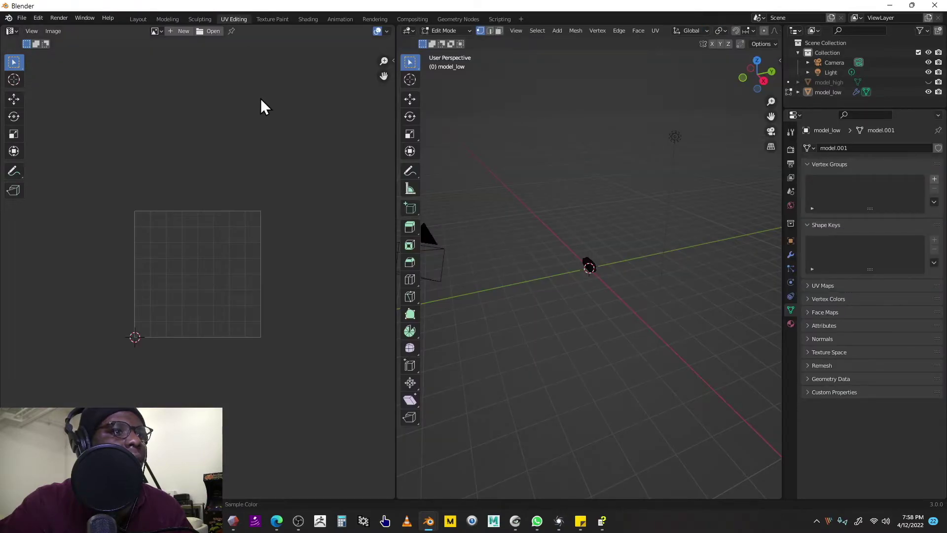
{"action": "scroll", "coordinate": [640, 275], "scroll_direction": "up", "scroll_amount": 10}
{"action": "middle_click_drag", "start_coordinate": [639, 269], "coordinate": [502, 253]}
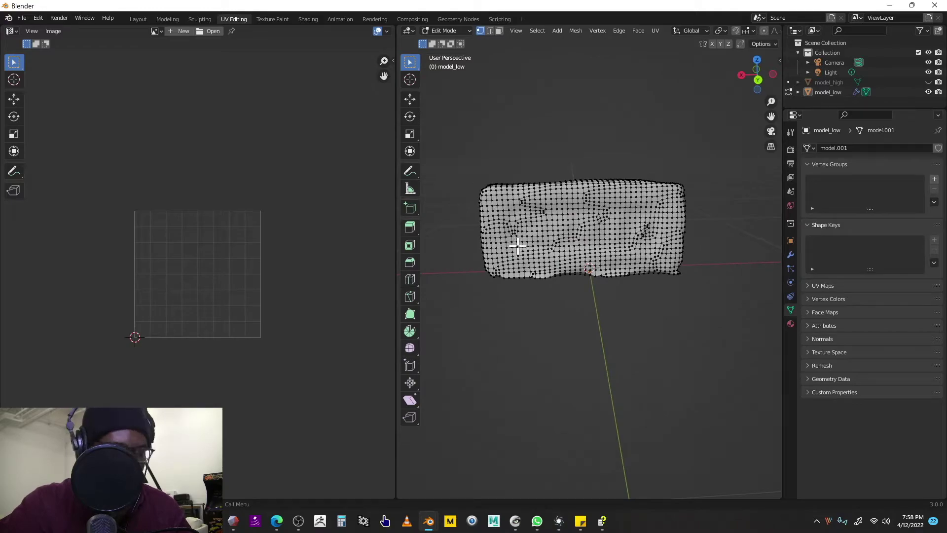
{"action": "key", "text": "a"}
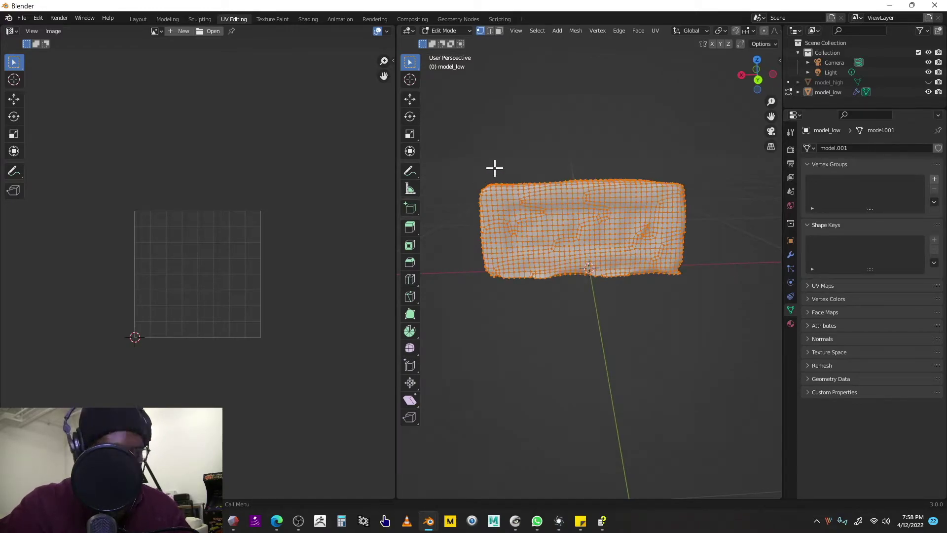
{"action": "key", "text": "u"}
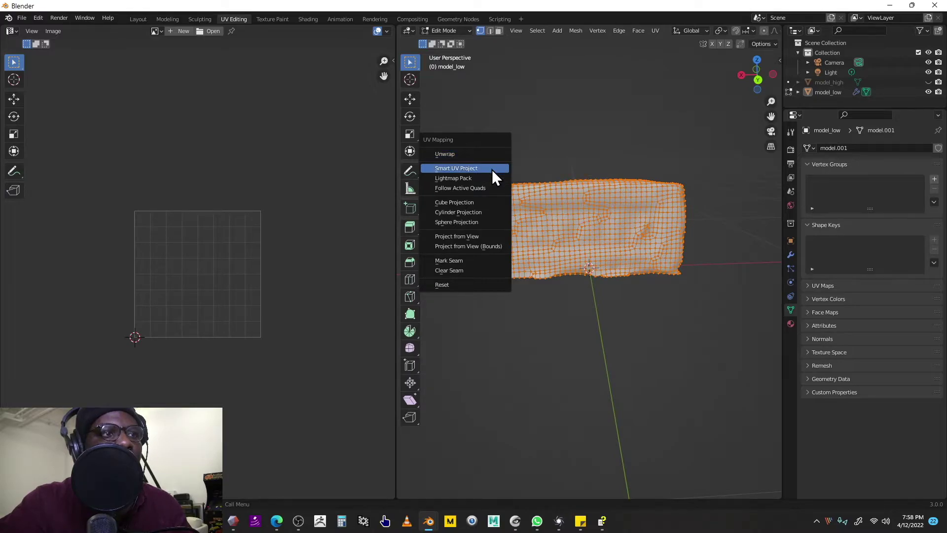
{"action": "left_click", "coordinate": [493, 169]}
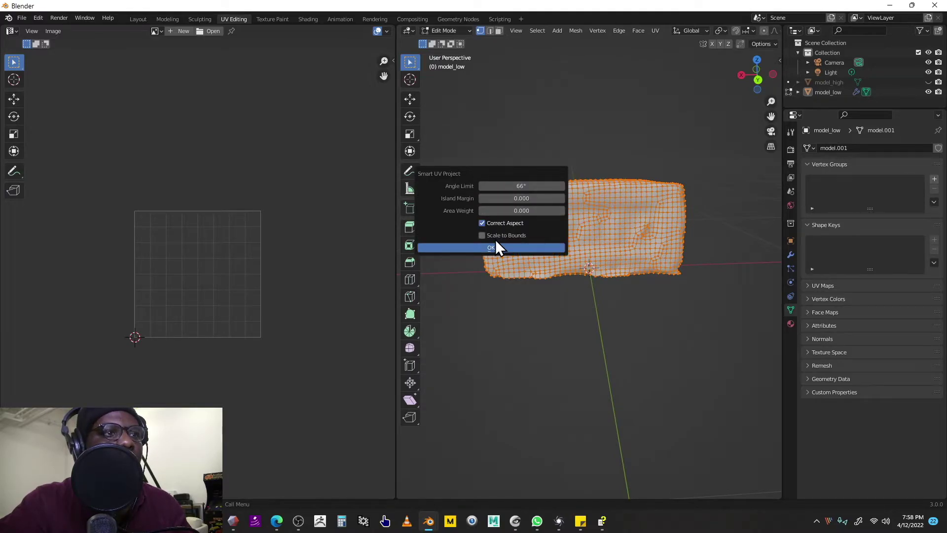
{"action": "left_click", "coordinate": [521, 198]}
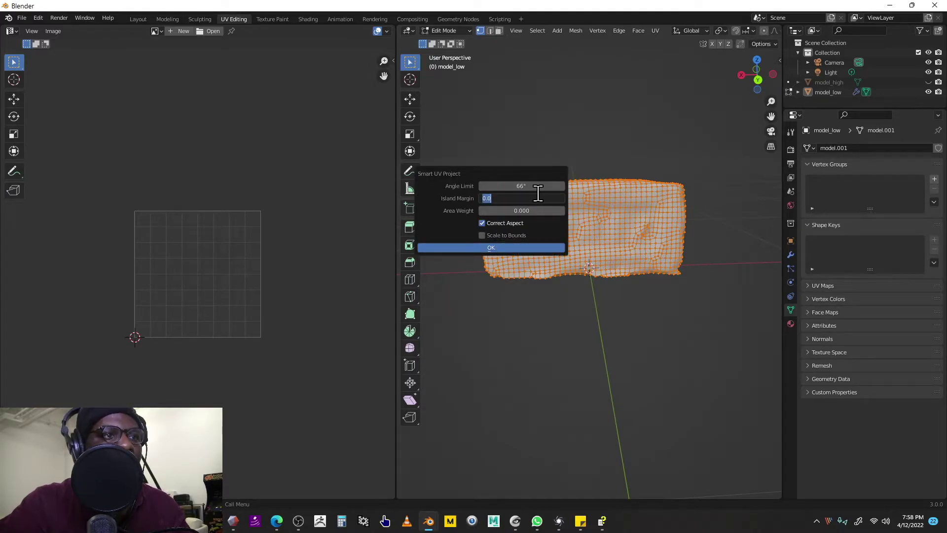
{"action": "type", "text": ".15"}
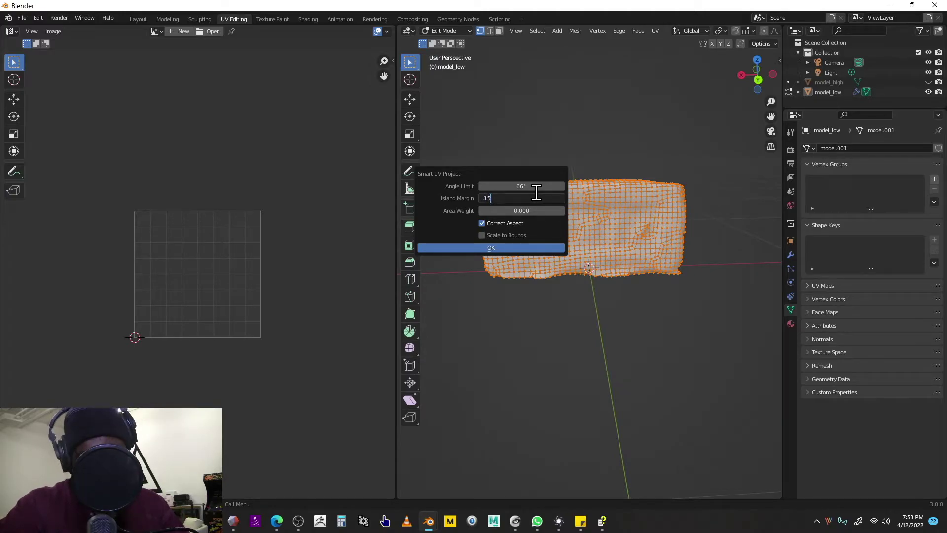
{"action": "left_click", "coordinate": [509, 248]}
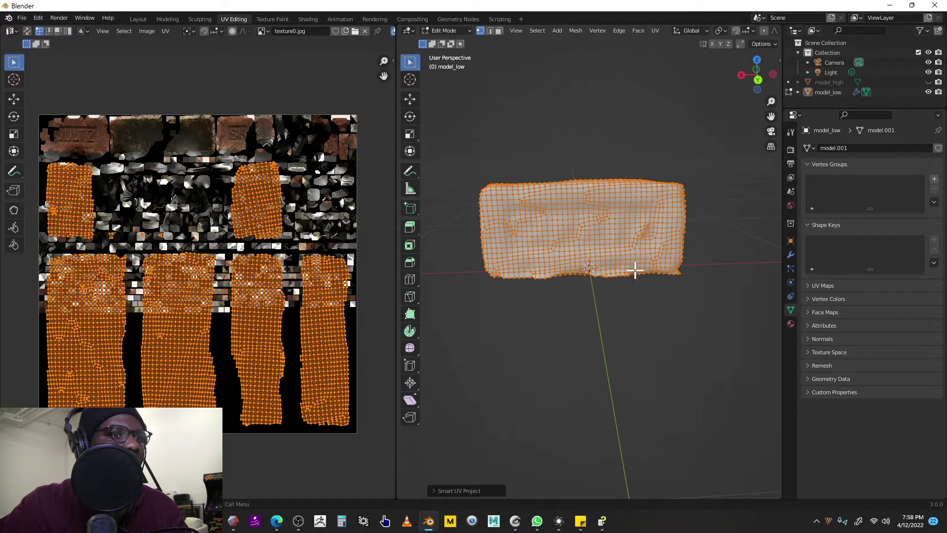
{"action": "left_click", "coordinate": [608, 325]}
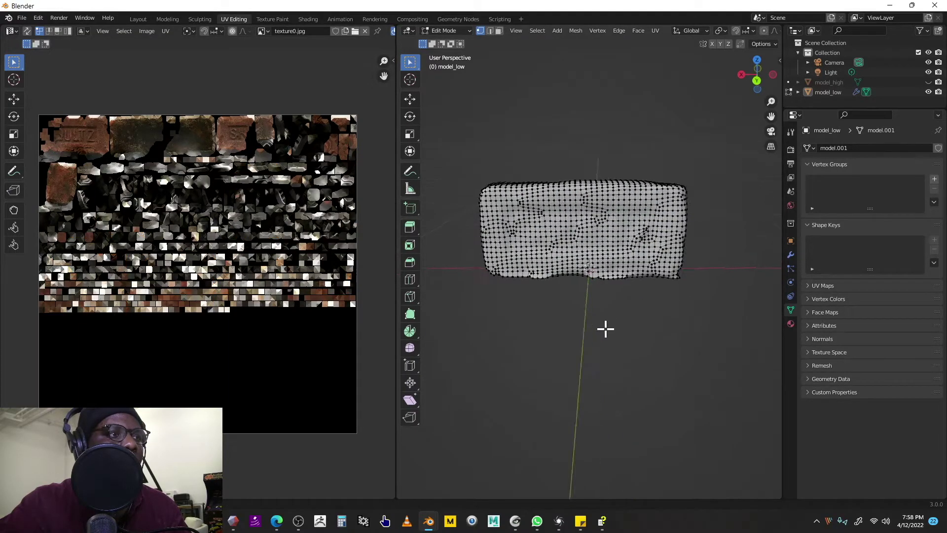
{"action": "middle_click_drag", "start_coordinate": [605, 328], "coordinate": [592, 319]}
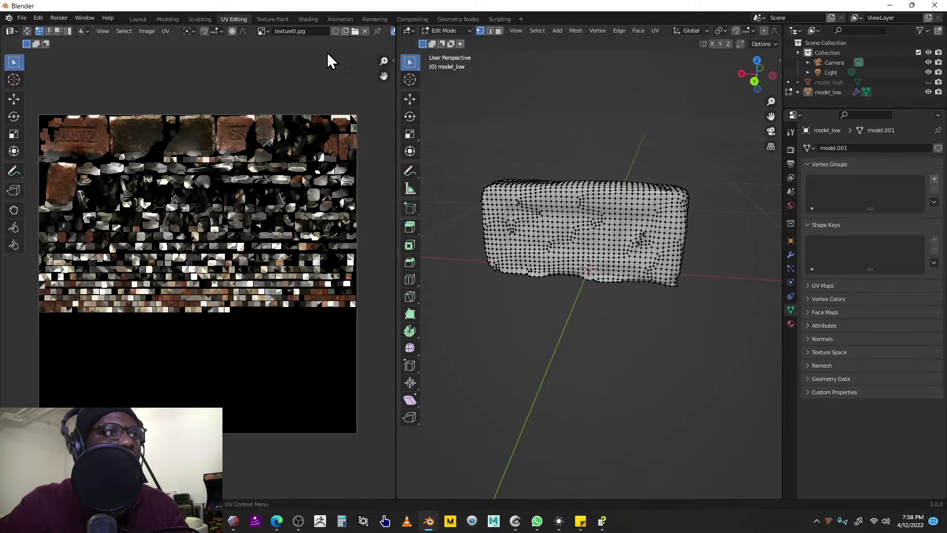
Step: Switch to the Shading workspace and make model_low's material0000 a single-user copy
{"action": "left_click", "coordinate": [308, 18]}
{"action": "scroll", "coordinate": [406, 184], "scroll_direction": "down", "scroll_amount": 6}
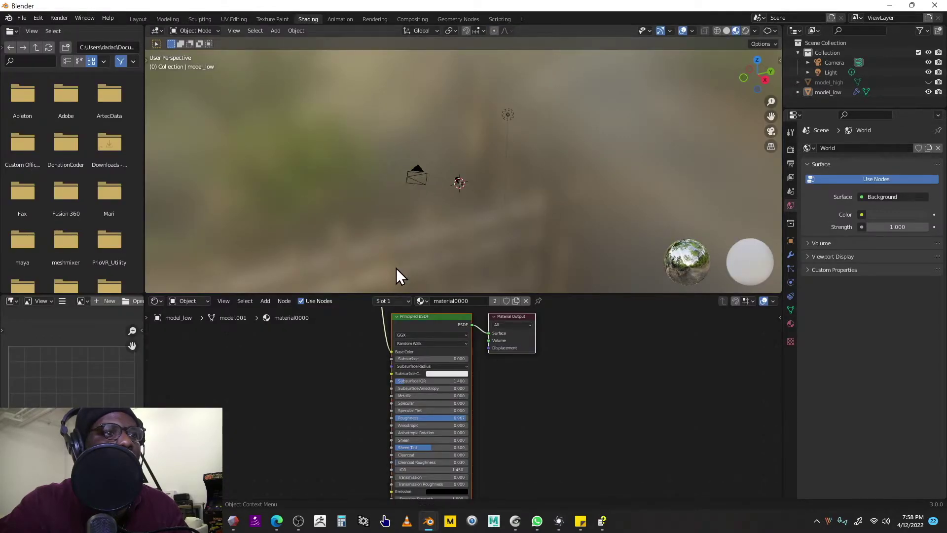
{"action": "scroll", "coordinate": [382, 358], "scroll_direction": "down", "scroll_amount": 4}
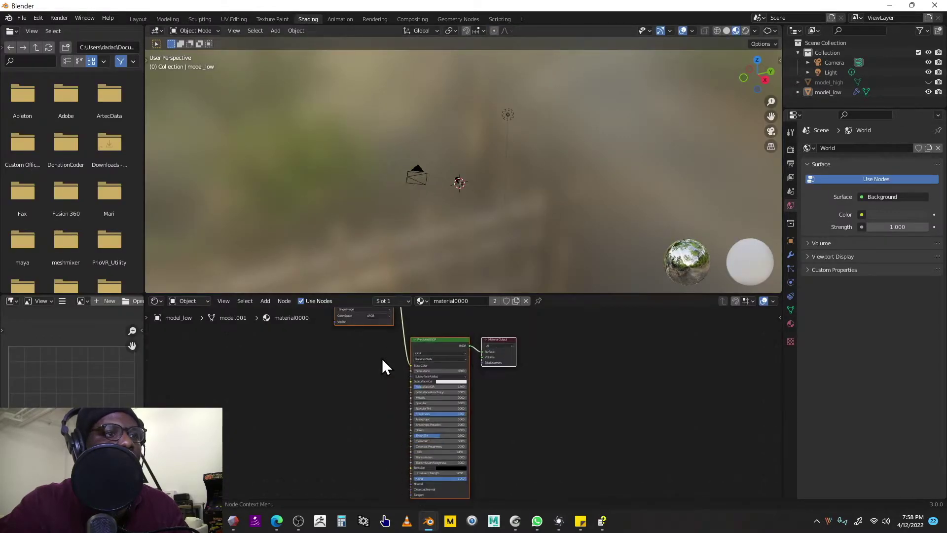
{"action": "left_click", "coordinate": [516, 301]}
Step: Start a new image in the texture0.jpg node, named Normals, with its width set to 1024*2 px
{"action": "scroll", "coordinate": [433, 369], "scroll_direction": "up", "scroll_amount": 5}
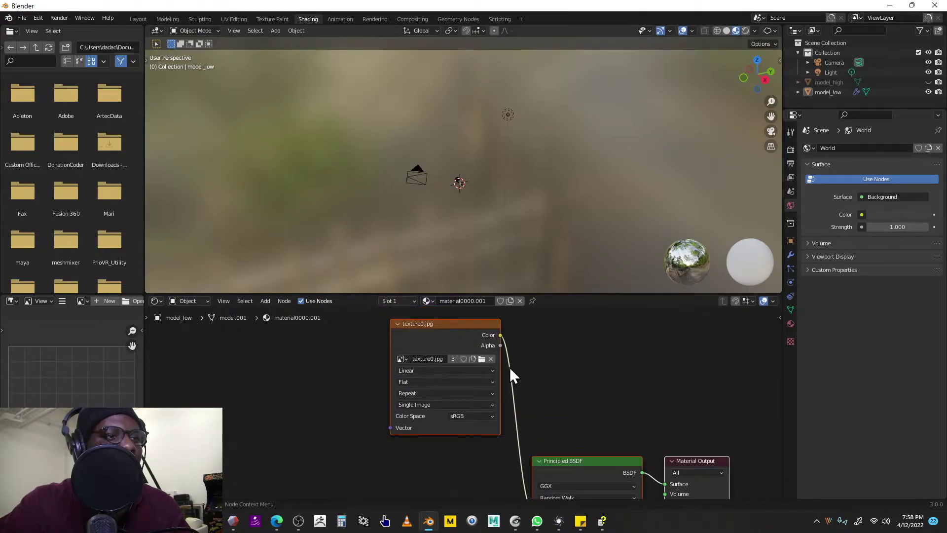
{"action": "scroll", "coordinate": [511, 371], "scroll_direction": "up", "scroll_amount": 2}
{"action": "scroll", "coordinate": [557, 368], "scroll_direction": "up", "scroll_amount": 1}
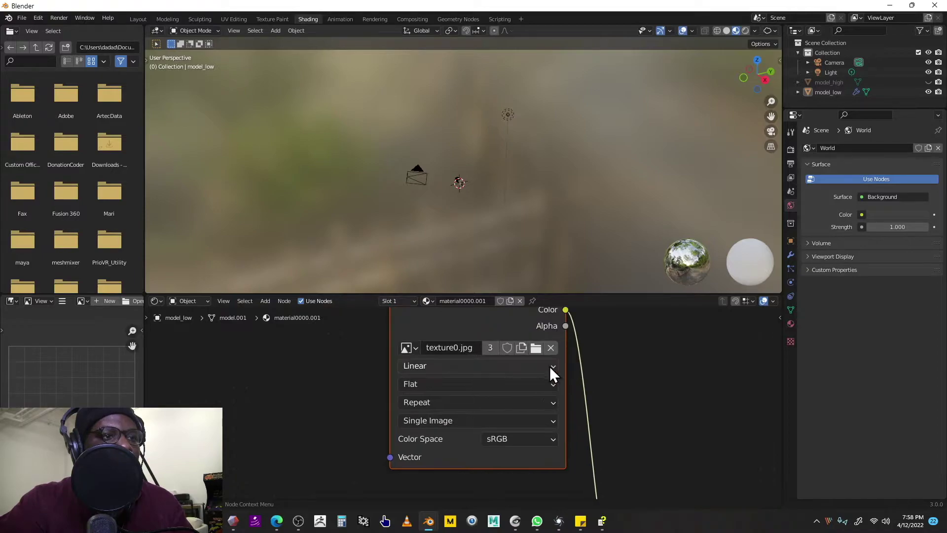
{"action": "left_click", "coordinate": [523, 348]}
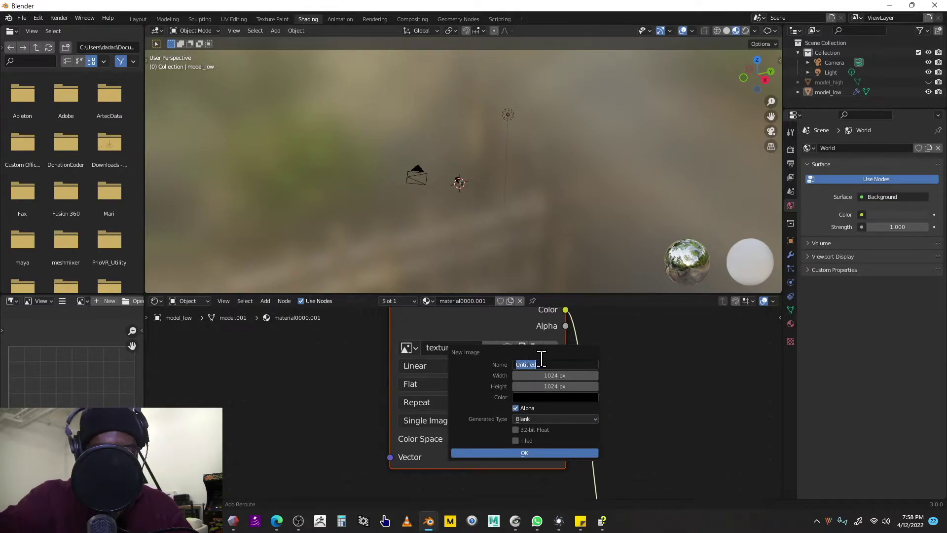
{"action": "type", "text": "Normals"}
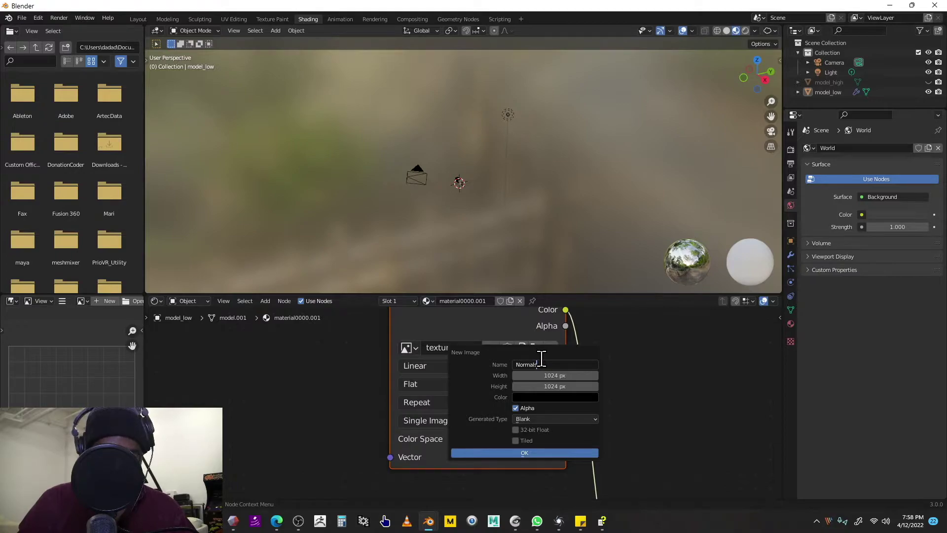
{"action": "left_click", "coordinate": [570, 375]}
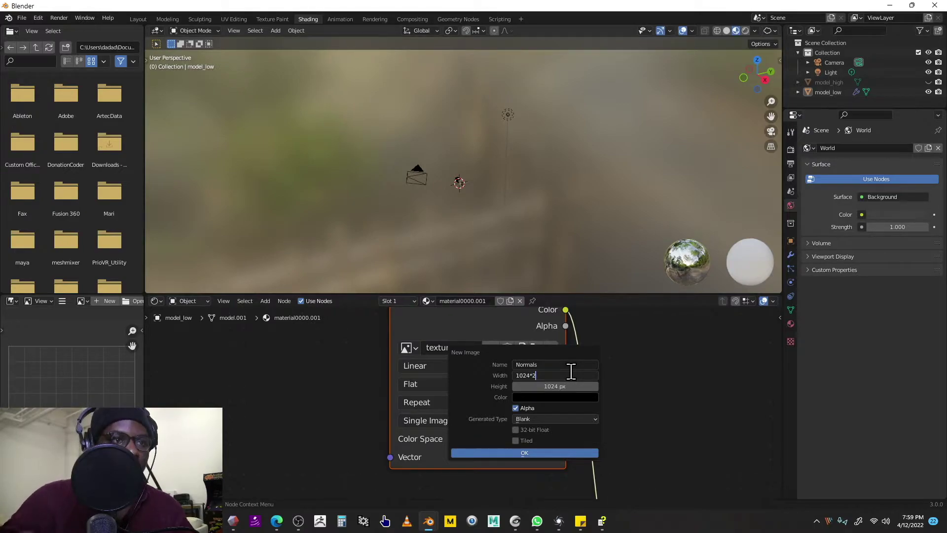
{"action": "type", "text": "*2"}
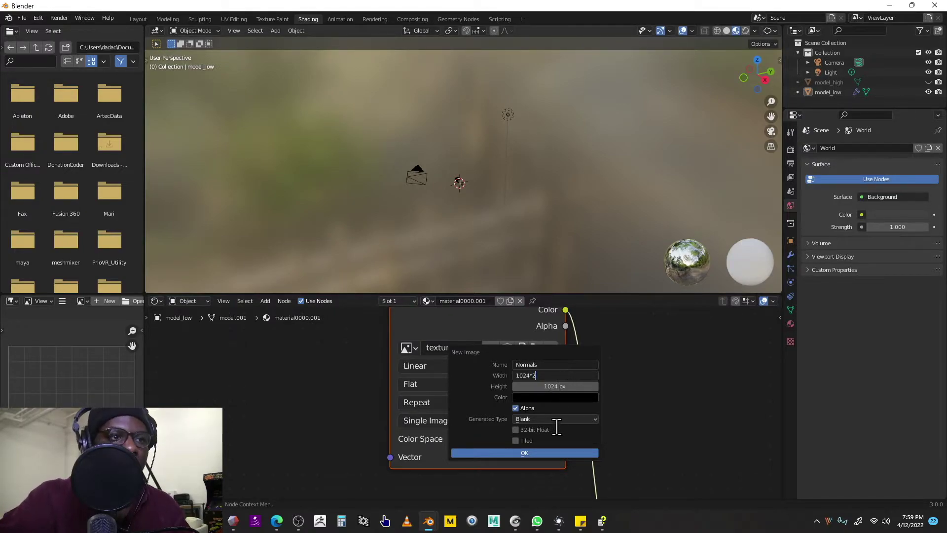
{"action": "key", "text": "Return"}
Step: Set the Normals image height to 1024*2 px, enable 32-bit float, and create the image
{"action": "left_click", "coordinate": [572, 387]}
{"action": "left_click", "coordinate": [574, 387]}
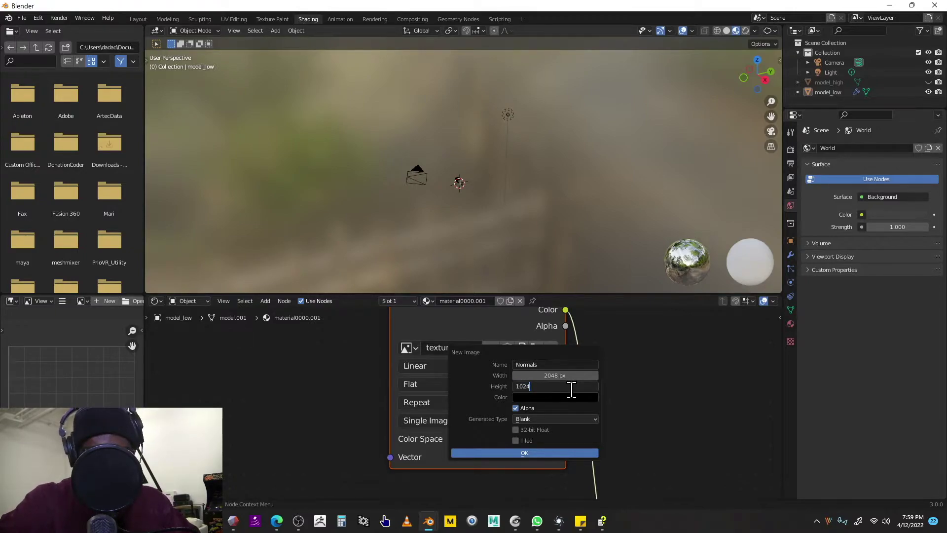
{"action": "type", "text": "*2"}
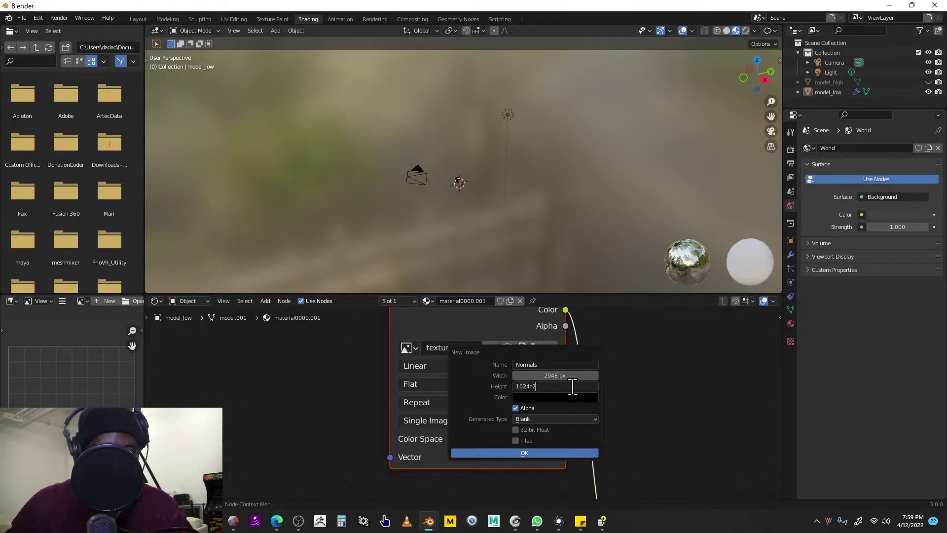
{"action": "key", "text": "Tab"}
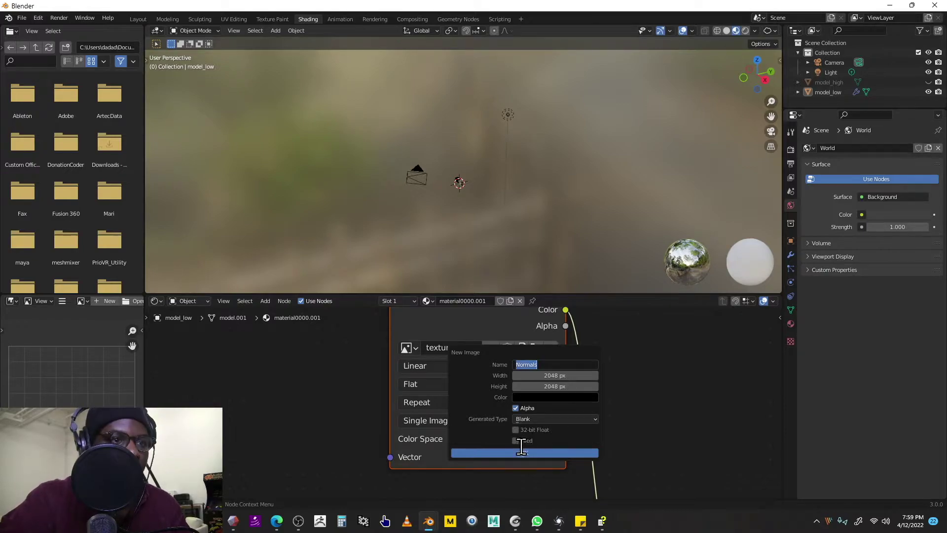
{"action": "key", "text": "Return"}
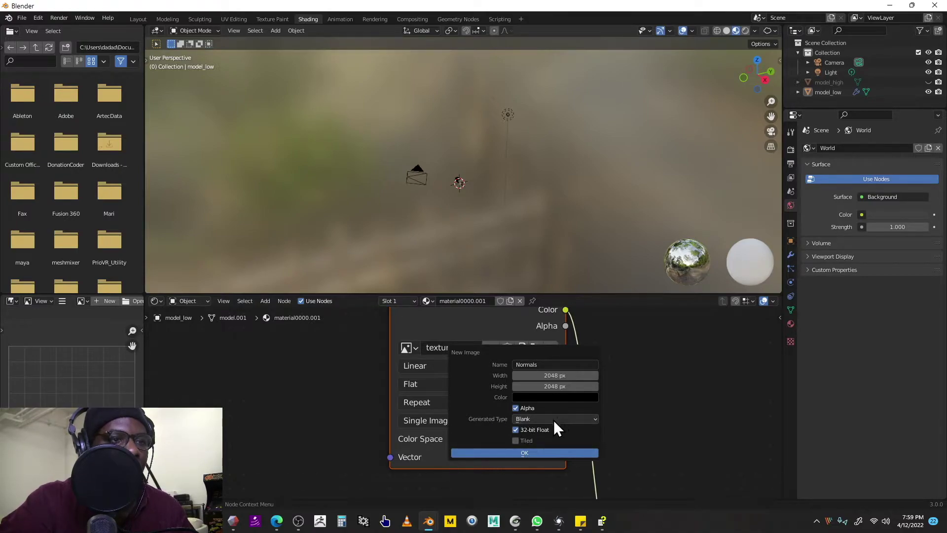
{"action": "left_click", "coordinate": [520, 453]}
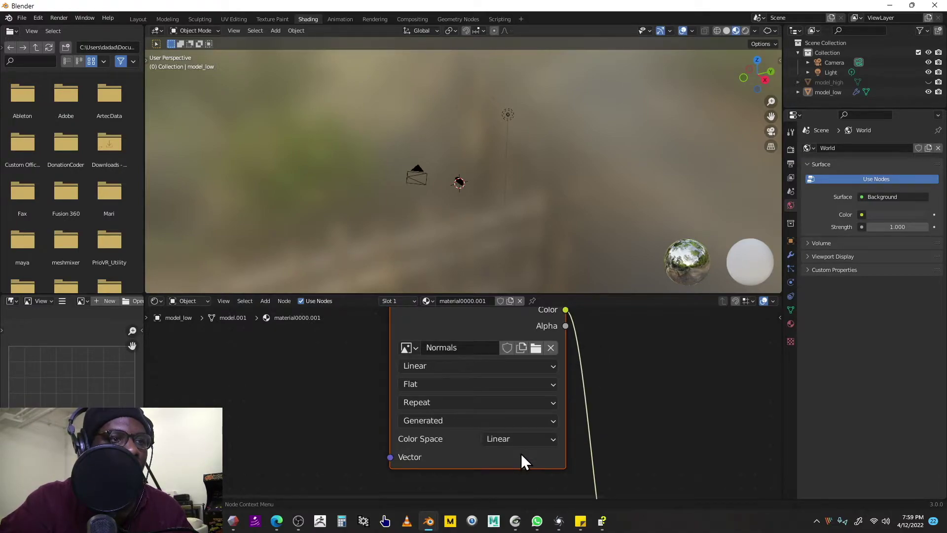
Step: Cut the link between the Normals texture's Color output and the Principled BSDF's Base Color
{"action": "scroll", "coordinate": [614, 409], "scroll_direction": "down", "scroll_amount": 2}
{"action": "scroll", "coordinate": [613, 411], "scroll_direction": "down", "scroll_amount": 2}
{"action": "middle_click_drag", "start_coordinate": [596, 406], "coordinate": [544, 342]}
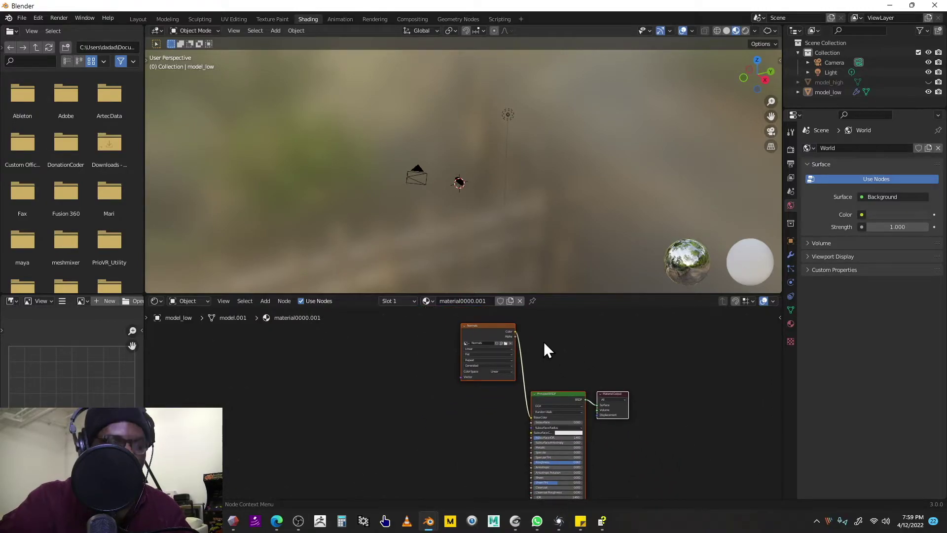
{"action": "right_click_drag", "start_coordinate": [535, 353], "coordinate": [510, 434], "text": "ctrl"}
{"action": "middle_click_drag", "start_coordinate": [505, 414], "coordinate": [472, 391]}
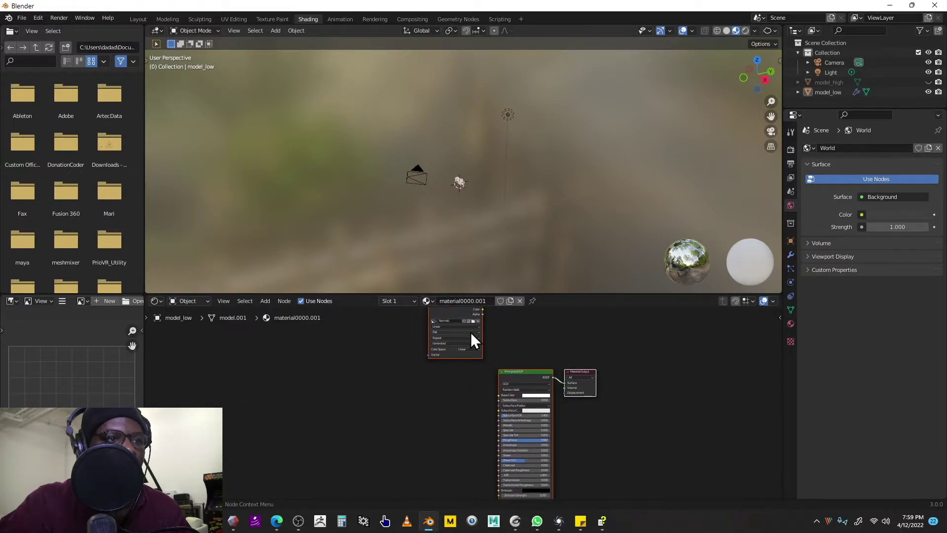
Step: Move the Normals texture node beside the Principled BSDF's lower inputs and link its Color output to Normal
{"action": "left_click_drag", "start_coordinate": [473, 338], "coordinate": [466, 407]}
{"action": "scroll", "coordinate": [466, 407], "scroll_direction": "down", "scroll_amount": 5, "text": "shift"}
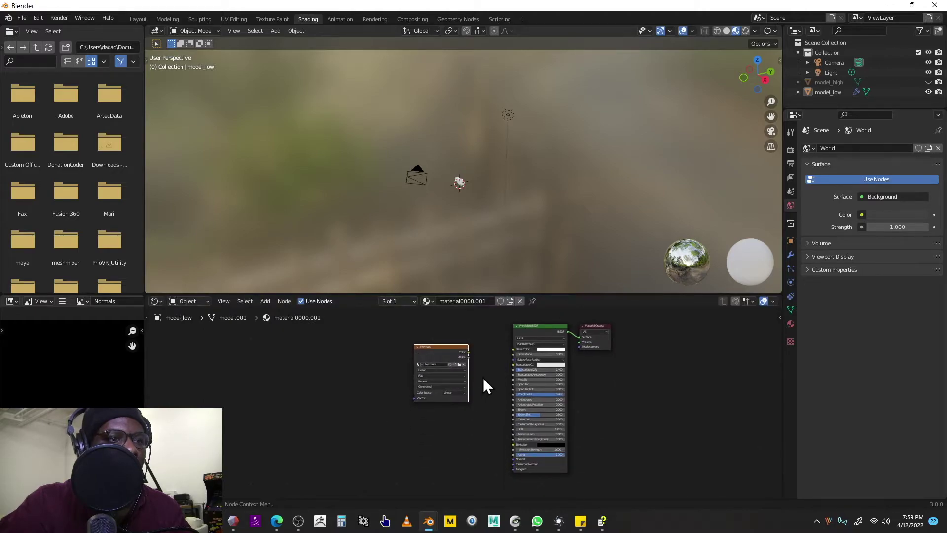
{"action": "scroll", "coordinate": [487, 384], "scroll_direction": "up", "scroll_amount": 2}
{"action": "scroll", "coordinate": [454, 370], "scroll_direction": "down", "scroll_amount": 1}
{"action": "scroll", "coordinate": [452, 359], "scroll_direction": "up", "scroll_amount": 2, "text": "shift"}
{"action": "left_click_drag", "start_coordinate": [452, 359], "coordinate": [484, 419]}
{"action": "scroll", "coordinate": [483, 419], "scroll_direction": "up", "scroll_amount": 3}
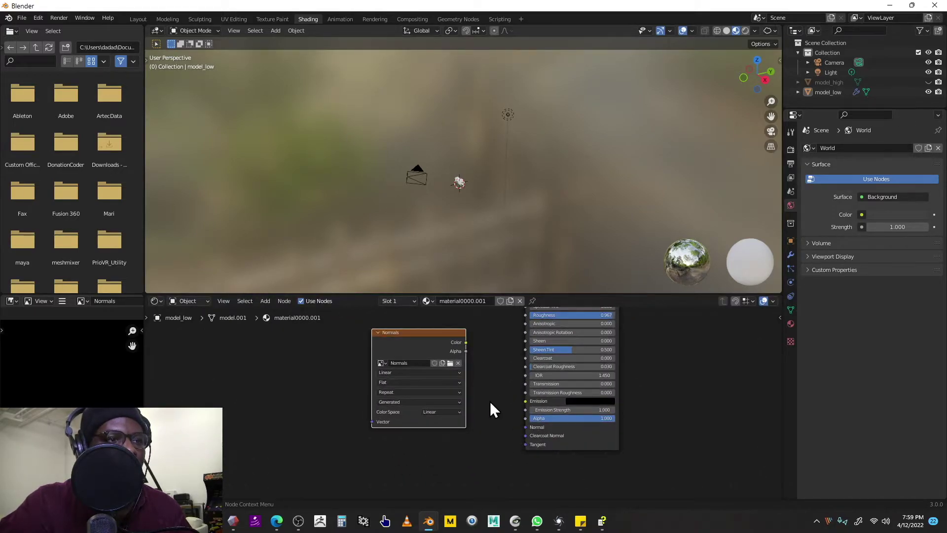
{"action": "left_click_drag", "start_coordinate": [421, 345], "coordinate": [355, 350]}
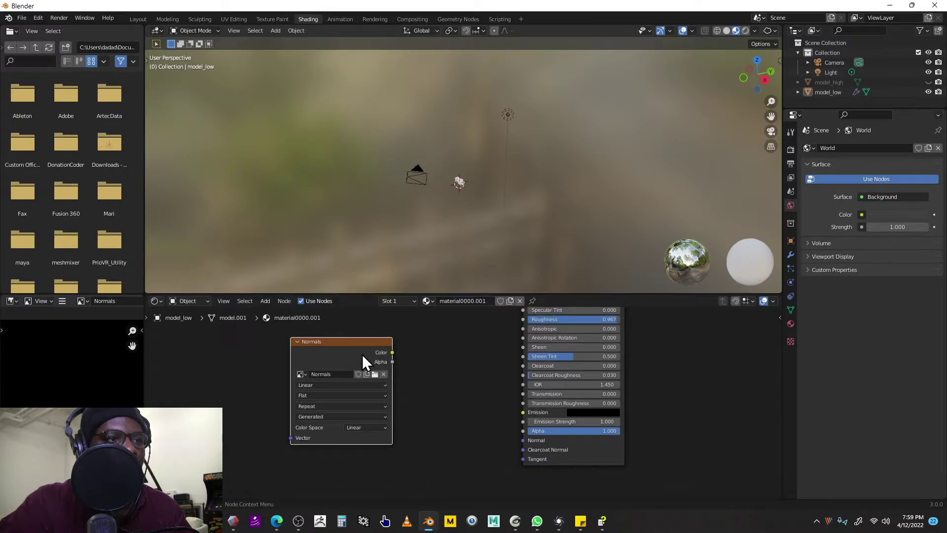
{"action": "left_click_drag", "start_coordinate": [392, 352], "coordinate": [522, 444]}
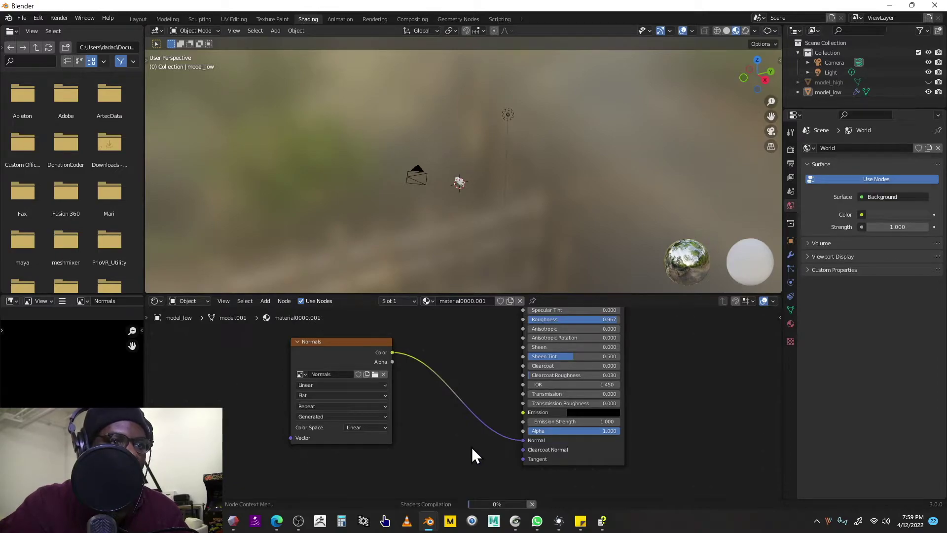
Step: Insert a Normal Map node into the link between the Normals texture and the Principled BSDF's Normal input
{"action": "scroll", "coordinate": [472, 447], "scroll_direction": "down", "scroll_amount": 3}
{"action": "key", "text": "shift+a"}
{"action": "mouse_move", "coordinate": [474, 422]}
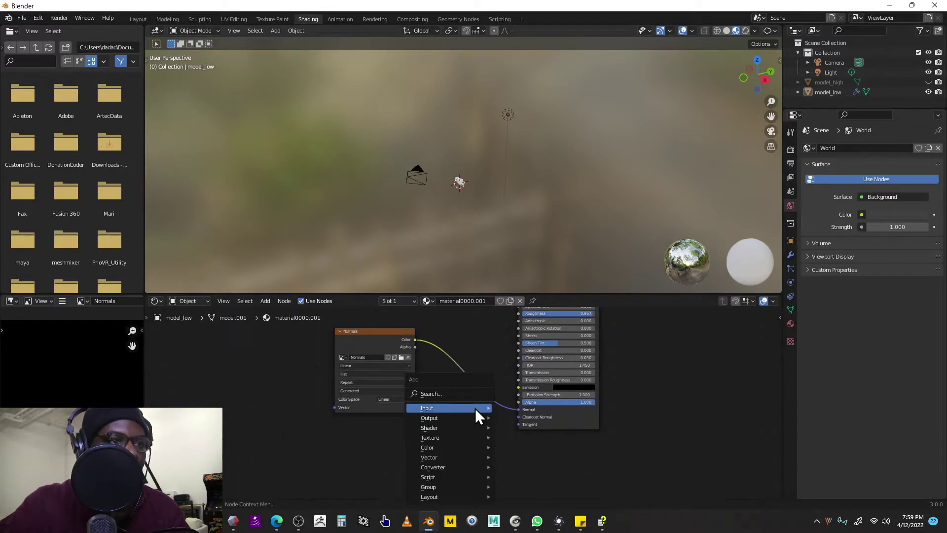
{"action": "left_click", "coordinate": [475, 394]}
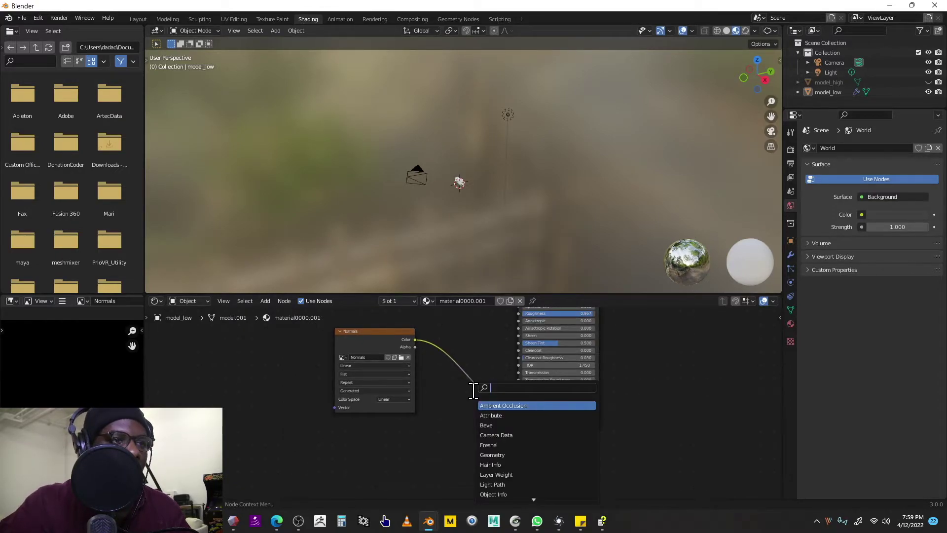
{"action": "type", "text": "nor"}
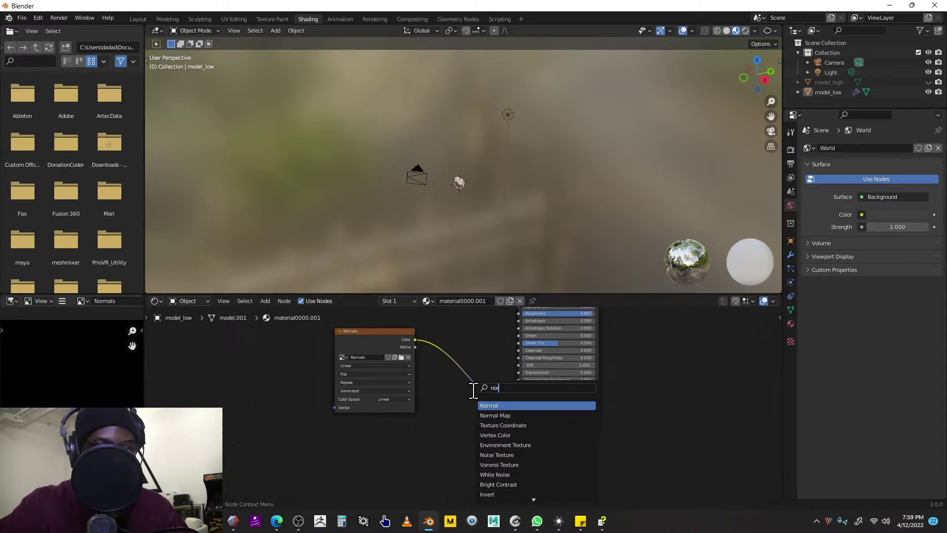
{"action": "left_click", "coordinate": [505, 415]}
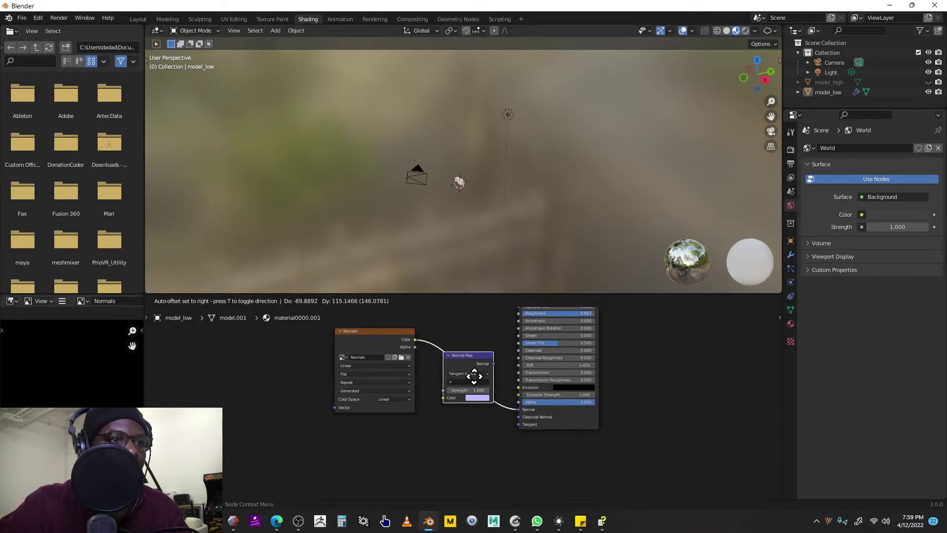
{"action": "left_click", "coordinate": [477, 383]}
{"action": "middle_click_drag", "start_coordinate": [481, 424], "coordinate": [474, 469]}
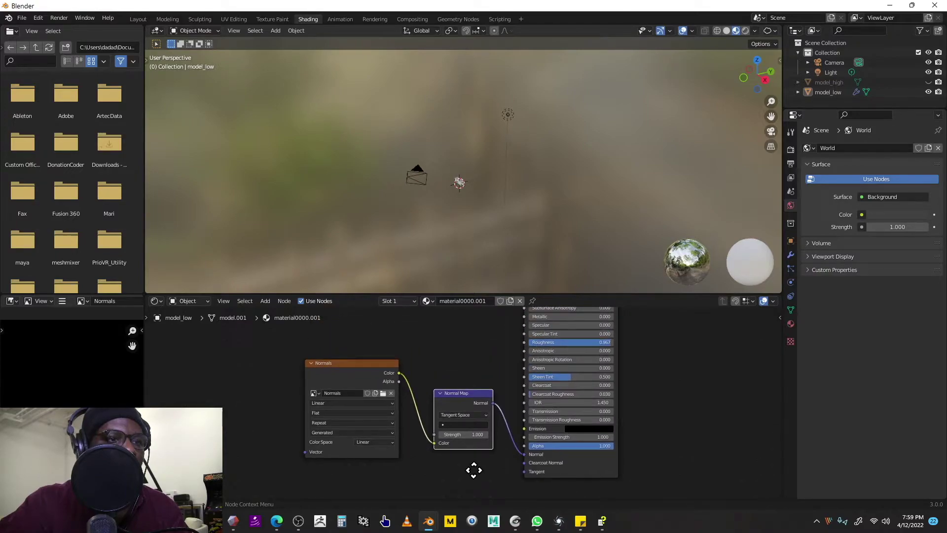
{"action": "scroll", "coordinate": [461, 385], "scroll_direction": "down", "scroll_amount": 3}
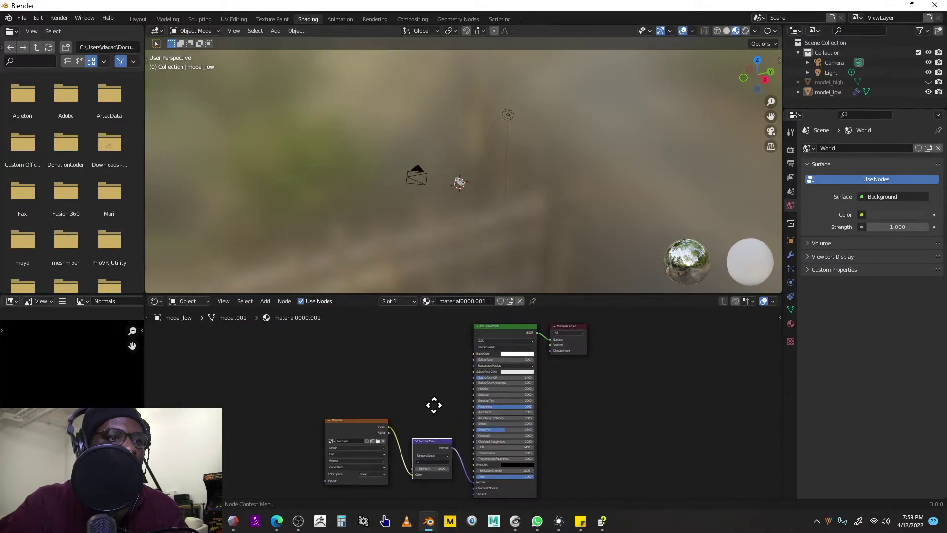
{"action": "middle_click_drag", "start_coordinate": [441, 395], "coordinate": [451, 342]}
{"action": "scroll", "coordinate": [446, 400], "scroll_direction": "up", "scroll_amount": 3}
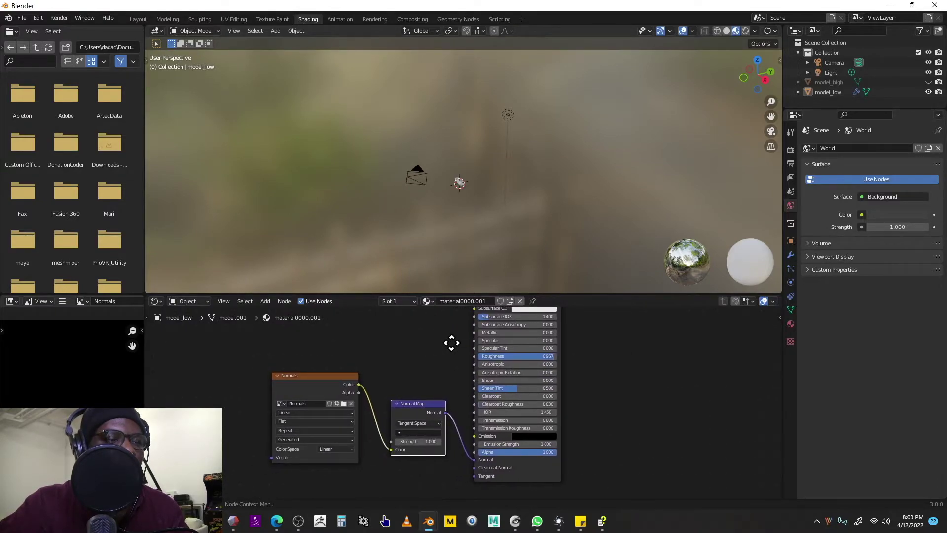
Step: Set the scene's render engine to Cycles
{"action": "scroll", "coordinate": [467, 250], "scroll_direction": "up", "scroll_amount": 6}
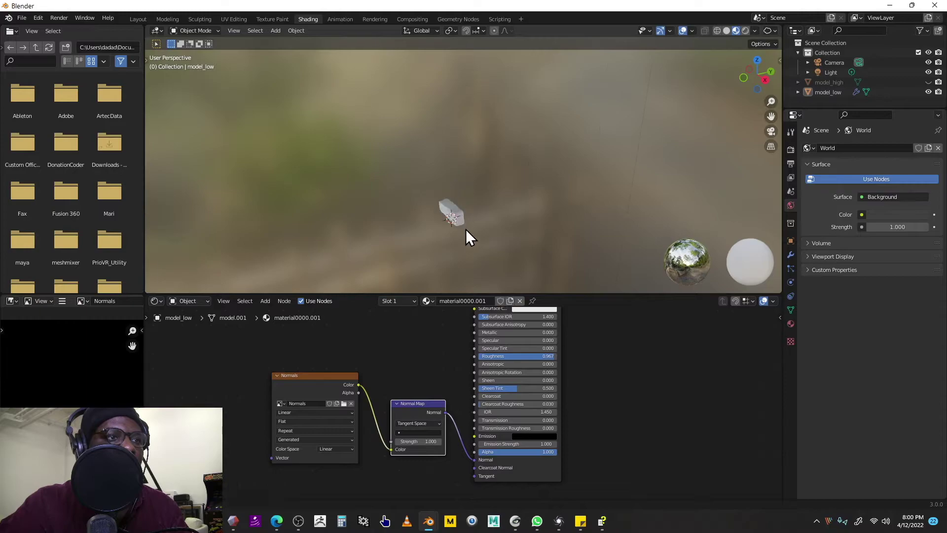
{"action": "middle_click_drag", "start_coordinate": [458, 233], "coordinate": [421, 268]}
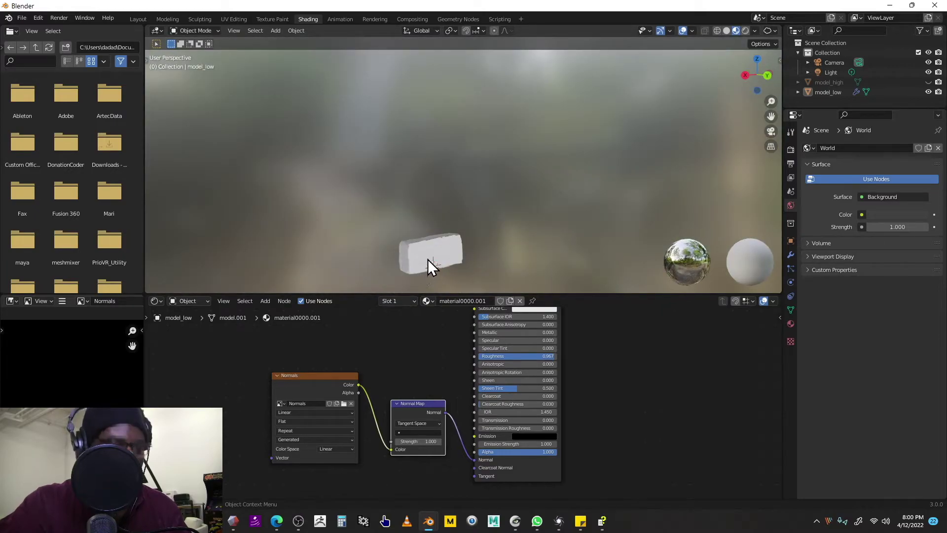
{"action": "scroll", "coordinate": [439, 242], "scroll_direction": "up", "scroll_amount": 6}
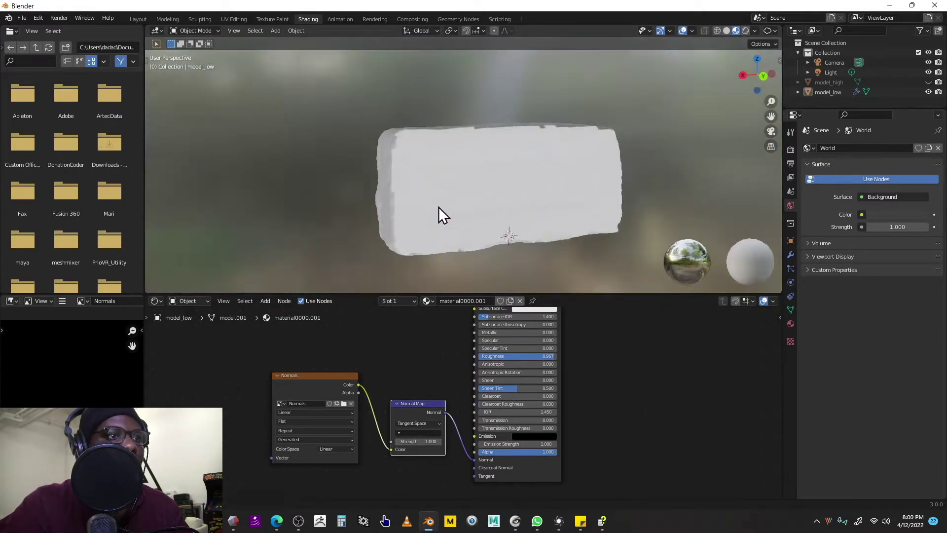
{"action": "middle_click_drag", "start_coordinate": [472, 207], "coordinate": [453, 207]}
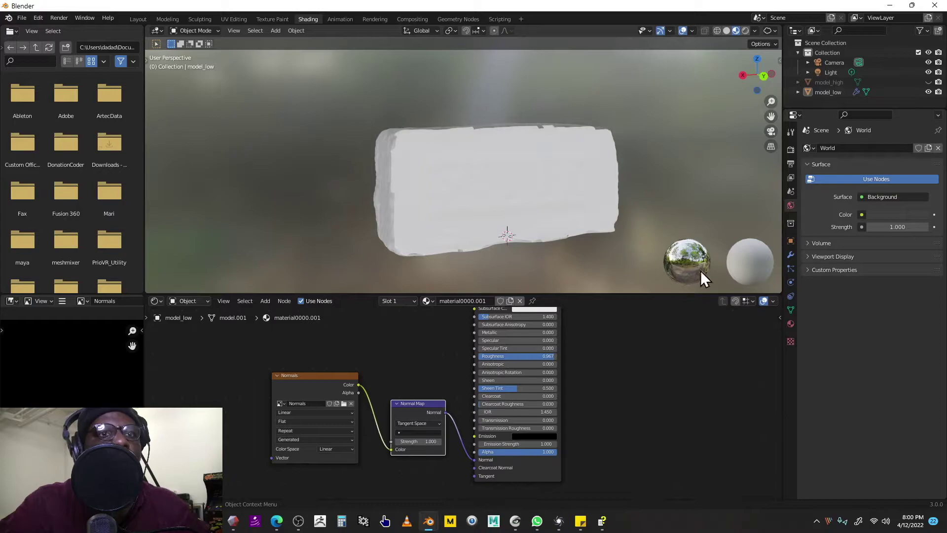
{"action": "left_click", "coordinate": [791, 151]}
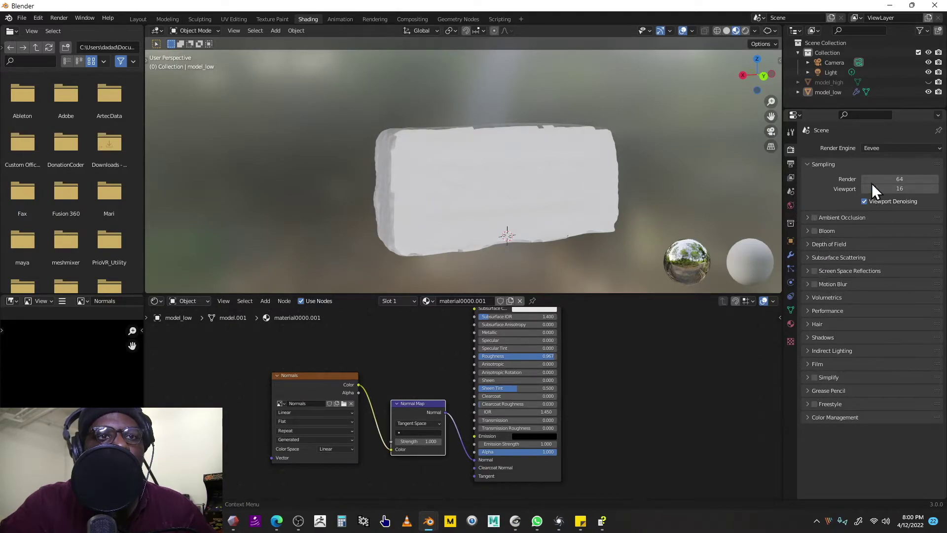
{"action": "left_click", "coordinate": [882, 149]}
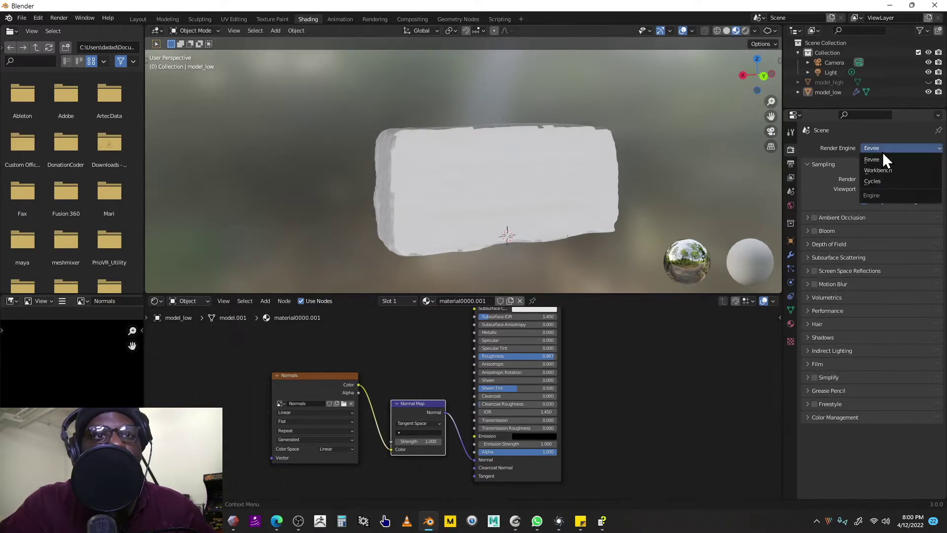
{"action": "left_click", "coordinate": [883, 181]}
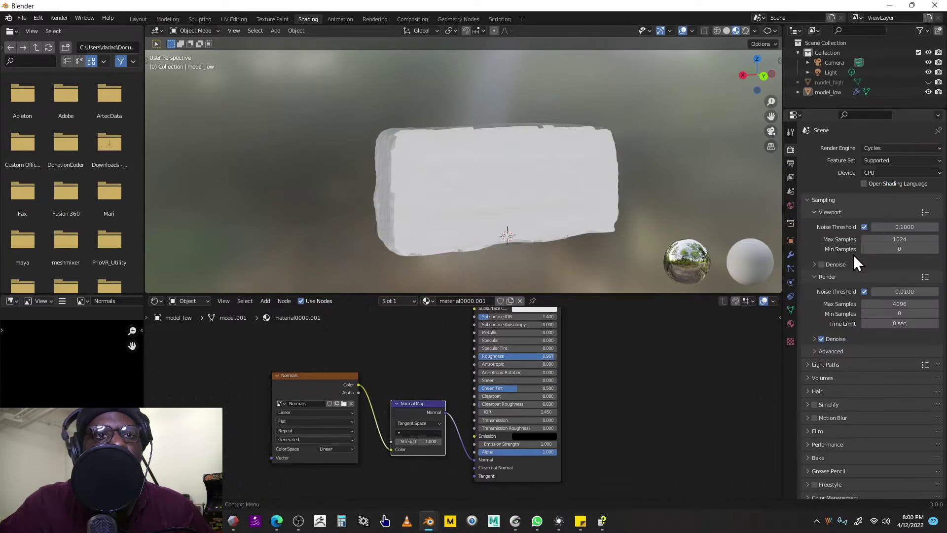
Step: Set the bake type to Normal and enable Bake from Multires
{"action": "left_click", "coordinate": [842, 450]}
{"action": "scroll", "coordinate": [838, 434], "scroll_direction": "down", "scroll_amount": 7}
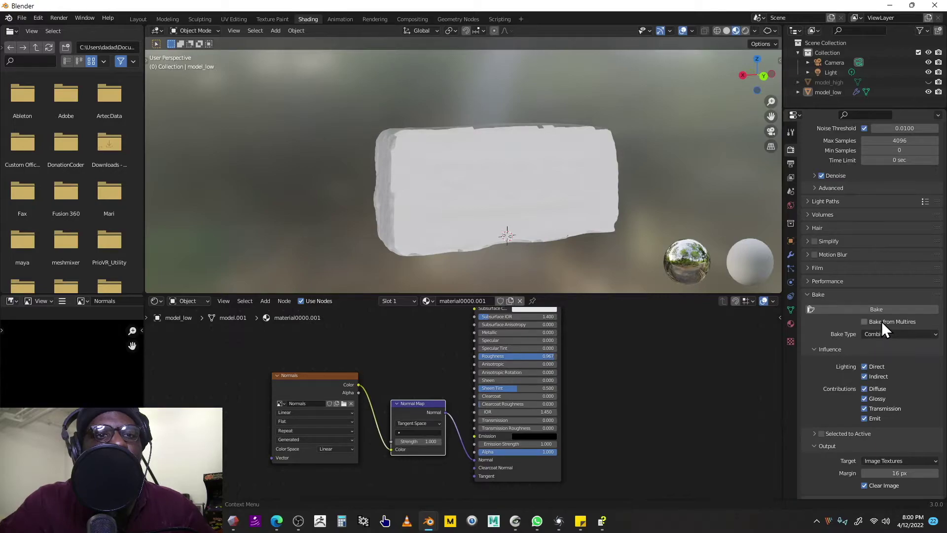
{"action": "left_click", "coordinate": [882, 333]}
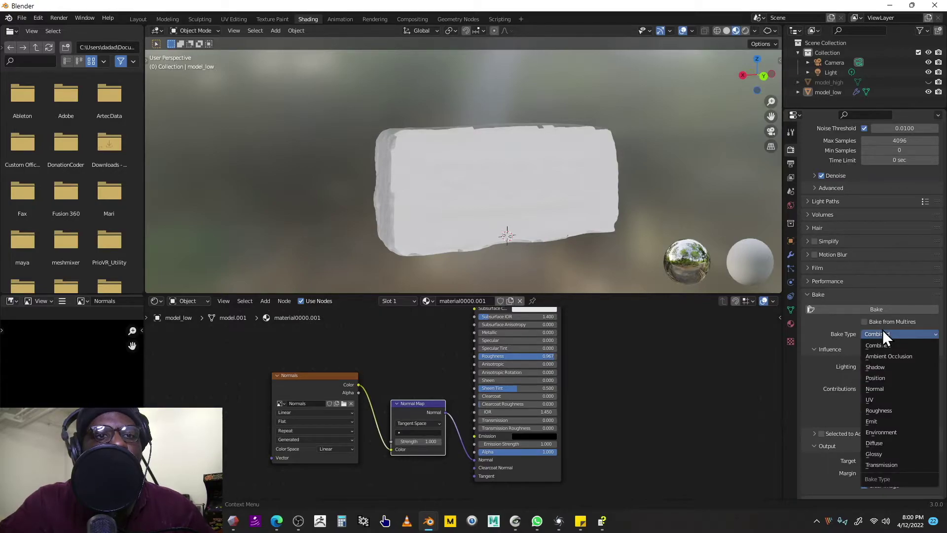
{"action": "left_click", "coordinate": [893, 388]}
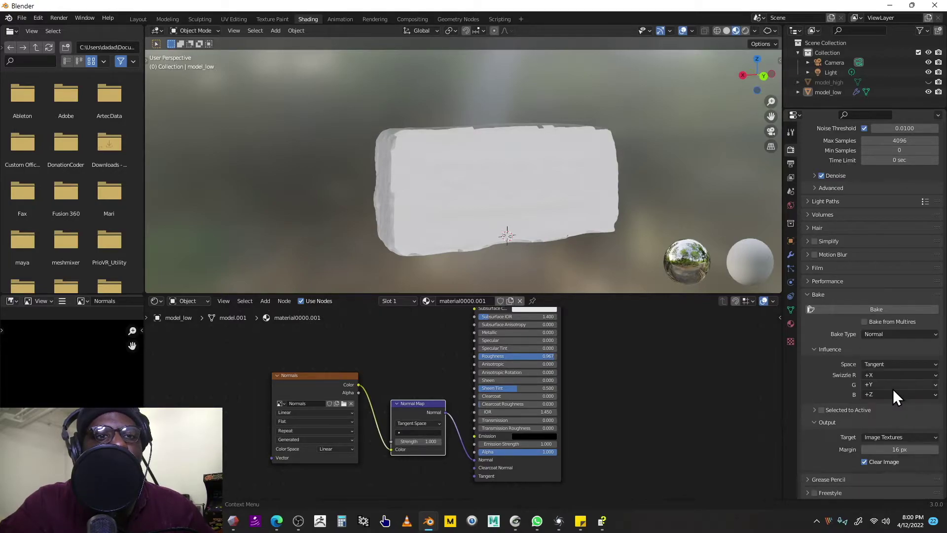
{"action": "left_click", "coordinate": [871, 320]}
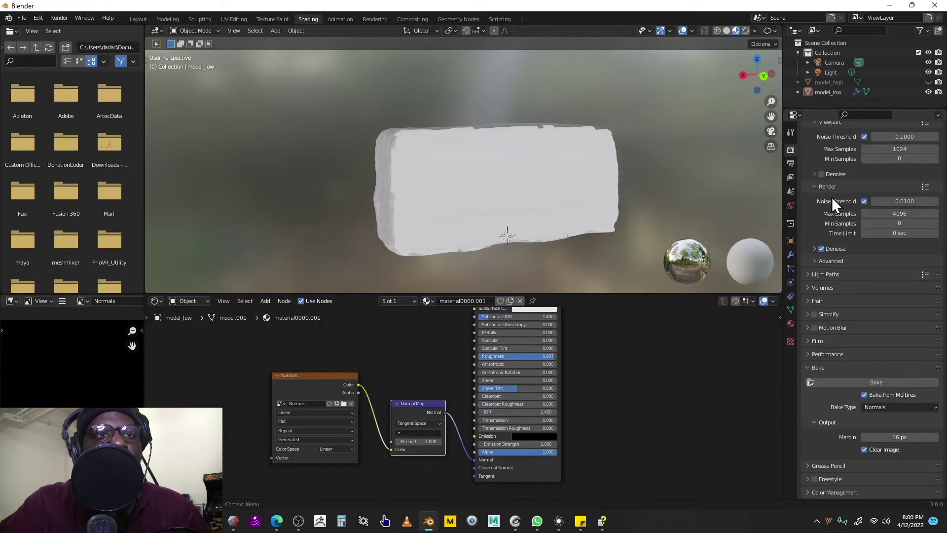
Step: Select model_low and its Normals texture node, and bake the multires normals into that image
{"action": "left_click", "coordinate": [831, 93]}
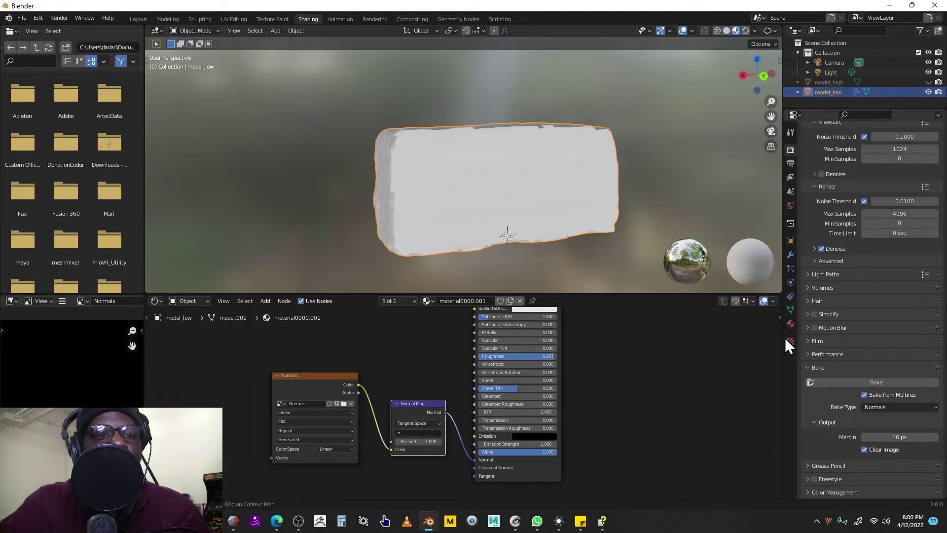
{"action": "scroll", "coordinate": [690, 401], "scroll_direction": "down", "scroll_amount": 3}
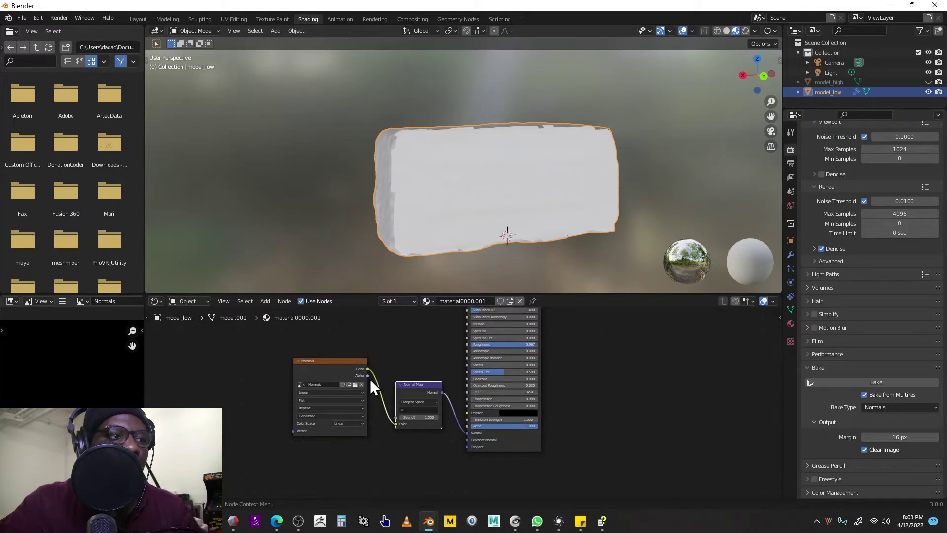
{"action": "left_click", "coordinate": [331, 376]}
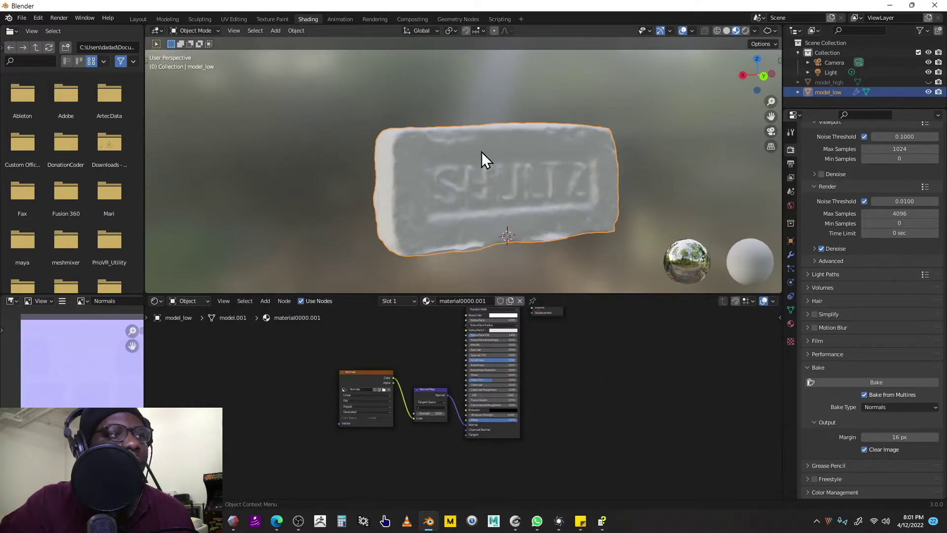
Step: Set the viewport level of model_low's Multires modifier to 0
{"action": "left_click", "coordinate": [170, 18]}
{"action": "middle_click_drag", "start_coordinate": [390, 228], "coordinate": [413, 266]}
{"action": "scroll", "coordinate": [412, 266], "scroll_direction": "up", "scroll_amount": 8}
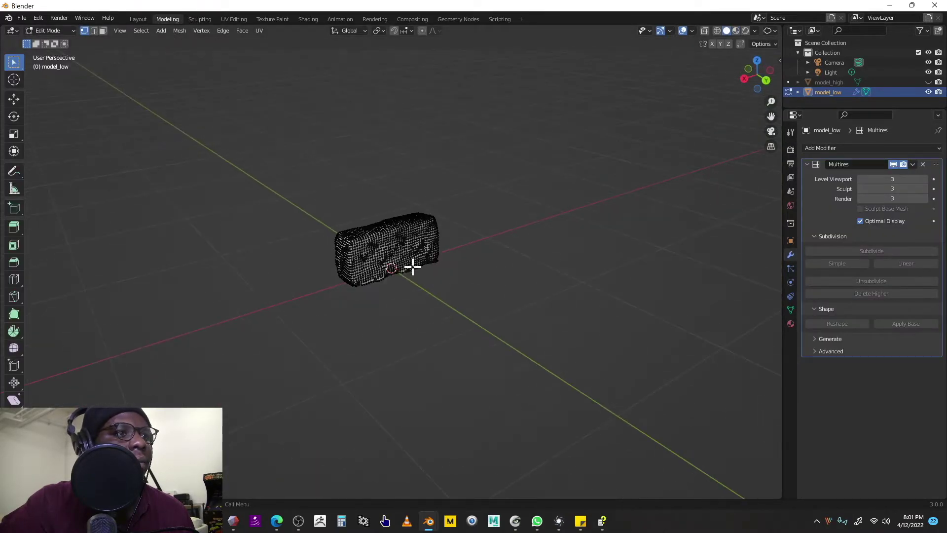
{"action": "scroll", "coordinate": [407, 262], "scroll_direction": "up", "scroll_amount": 2}
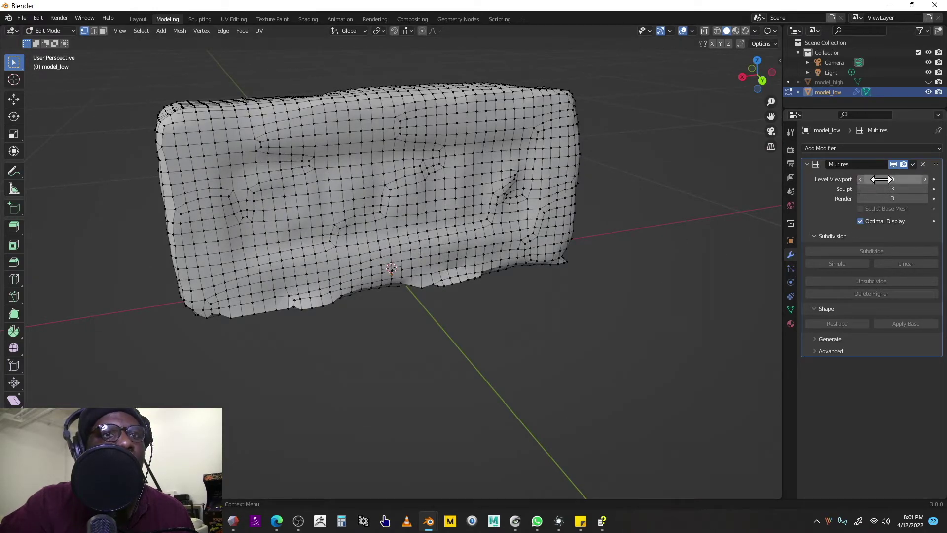
{"action": "left_click", "coordinate": [924, 178]}
{"action": "left_click", "coordinate": [924, 179]}
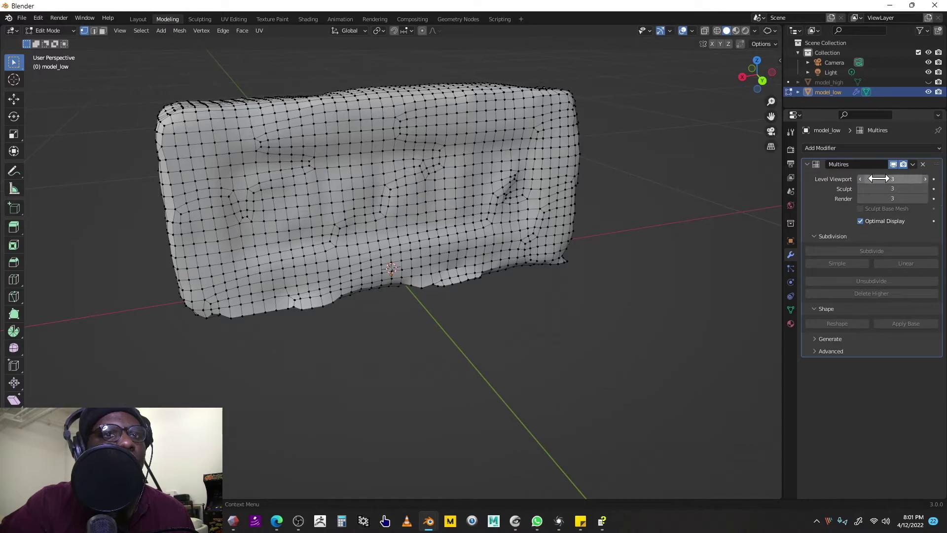
{"action": "left_click", "coordinate": [838, 93], "text": "ctrl"}
{"action": "left_click", "coordinate": [861, 179]}
{"action": "left_click", "coordinate": [861, 179]}
{"action": "left_click", "coordinate": [861, 179]}
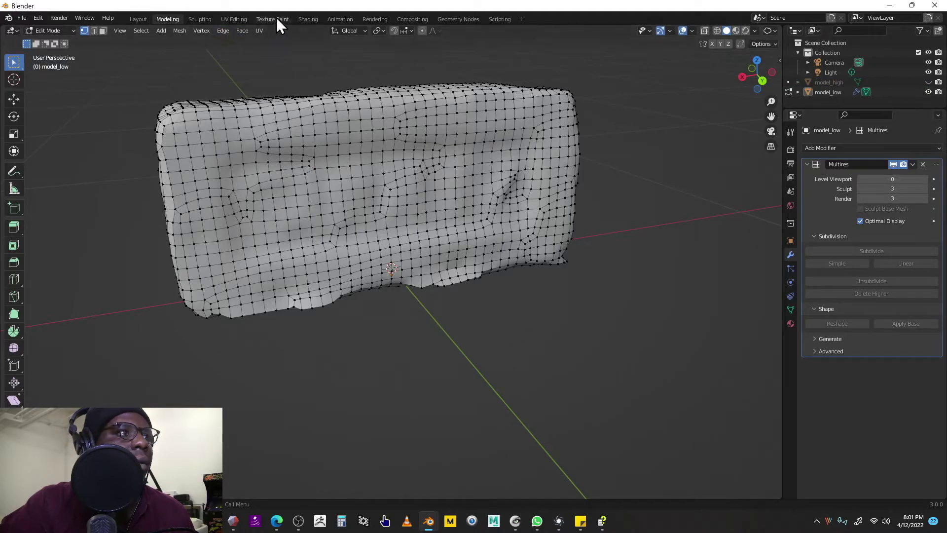
Step: Return to model_low's shader setup, bake its multires normals into the Normals image, and check the baked map
{"action": "left_click", "coordinate": [308, 20]}
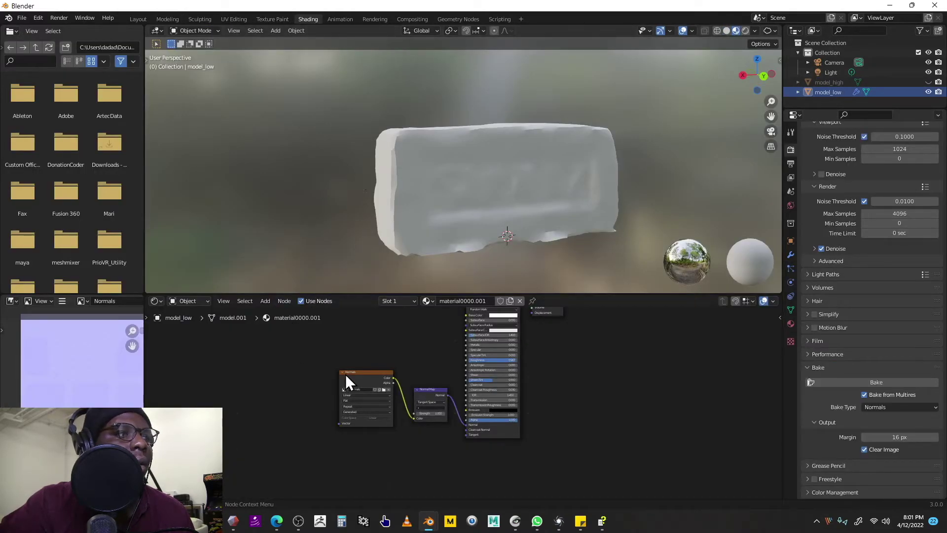
{"action": "scroll", "coordinate": [364, 385], "scroll_direction": "up", "scroll_amount": 1}
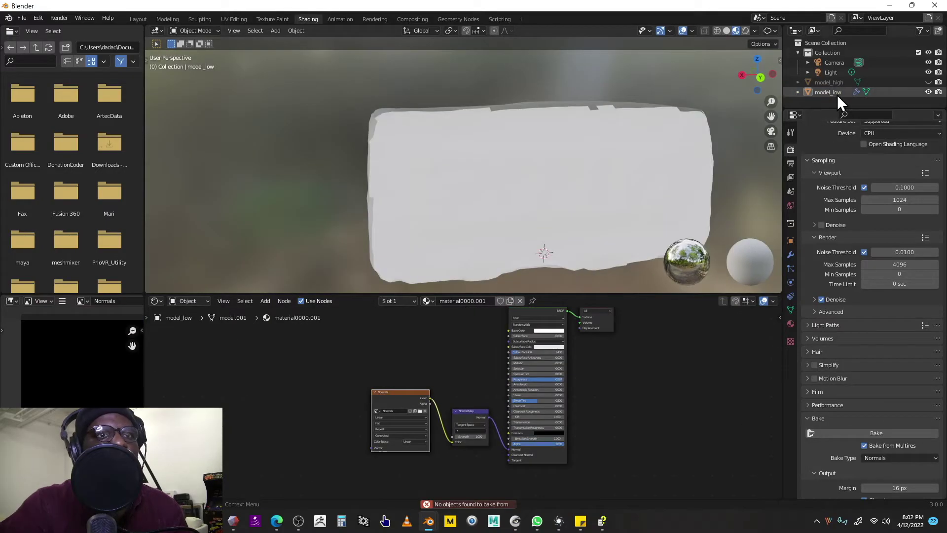
{"action": "left_click", "coordinate": [837, 93]}
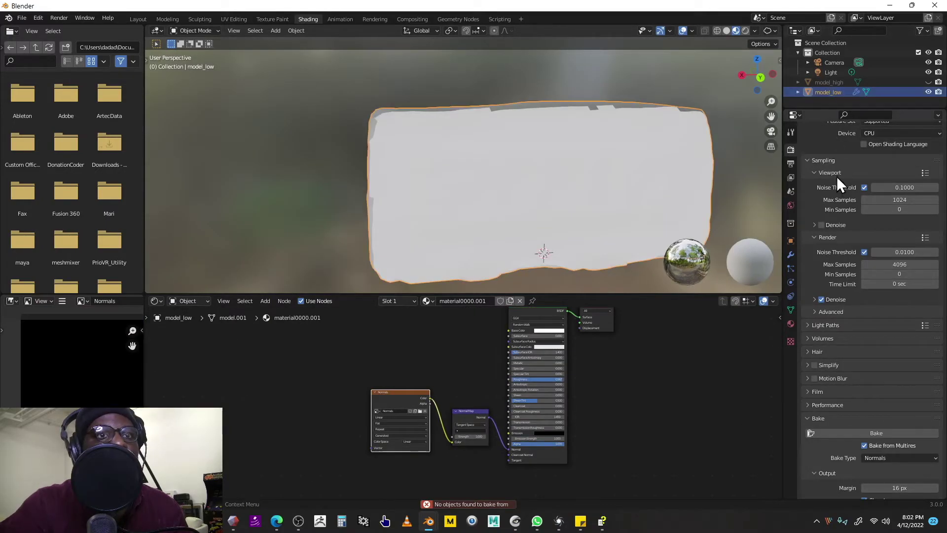
{"action": "left_click", "coordinate": [878, 432]}
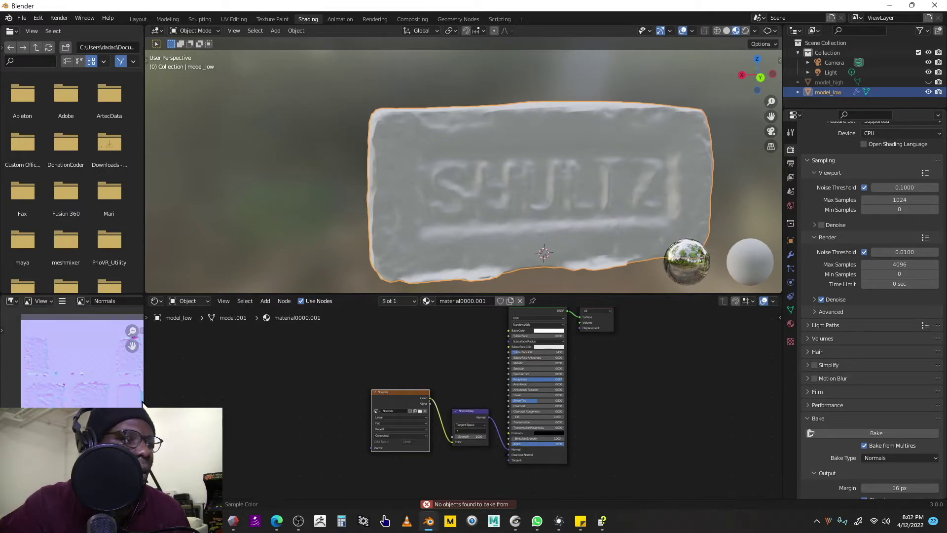
{"action": "scroll", "coordinate": [201, 404], "scroll_direction": "down", "scroll_amount": 1}
{"action": "scroll", "coordinate": [116, 402], "scroll_direction": "up", "scroll_amount": 3}
{"action": "mouse_move", "coordinate": [117, 401]}
{"action": "middle_mouse_down"}
{"action": "mouse_move", "coordinate": [70, 406]}
{"action": "mouse_move", "coordinate": [117, 400]}
{"action": "middle_mouse_up"}
{"action": "scroll", "coordinate": [118, 401], "scroll_direction": "down", "scroll_amount": 4}
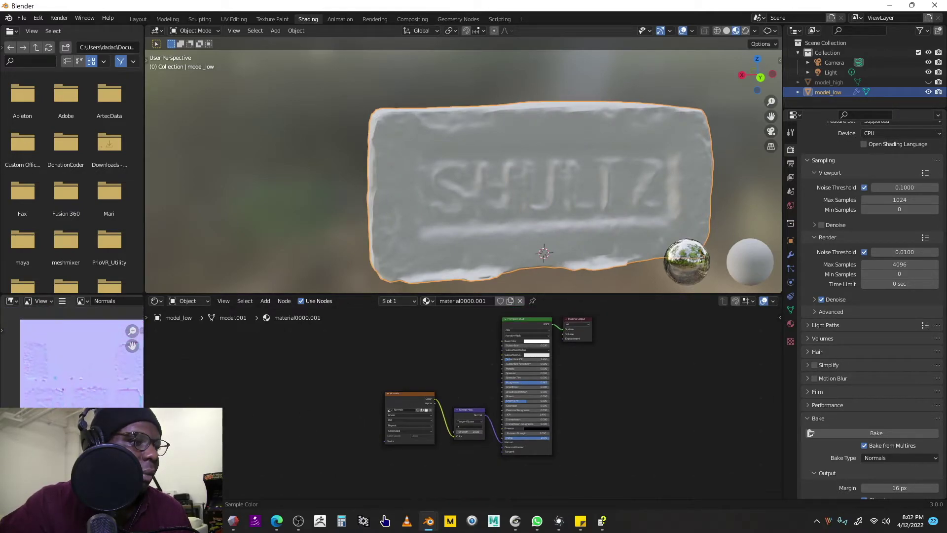
{"action": "scroll", "coordinate": [117, 401], "scroll_direction": "down", "scroll_amount": 3}
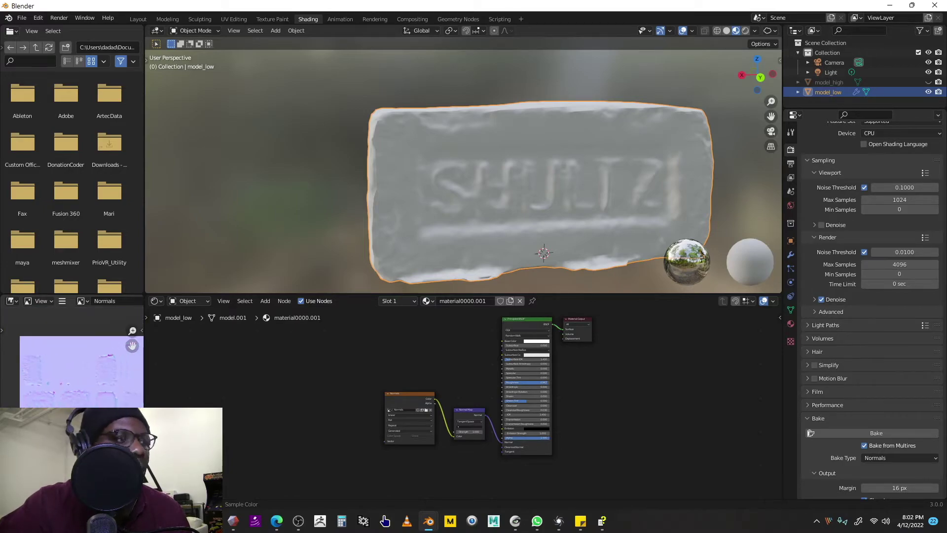
{"action": "scroll", "coordinate": [294, 408], "scroll_direction": "up", "scroll_amount": 2}
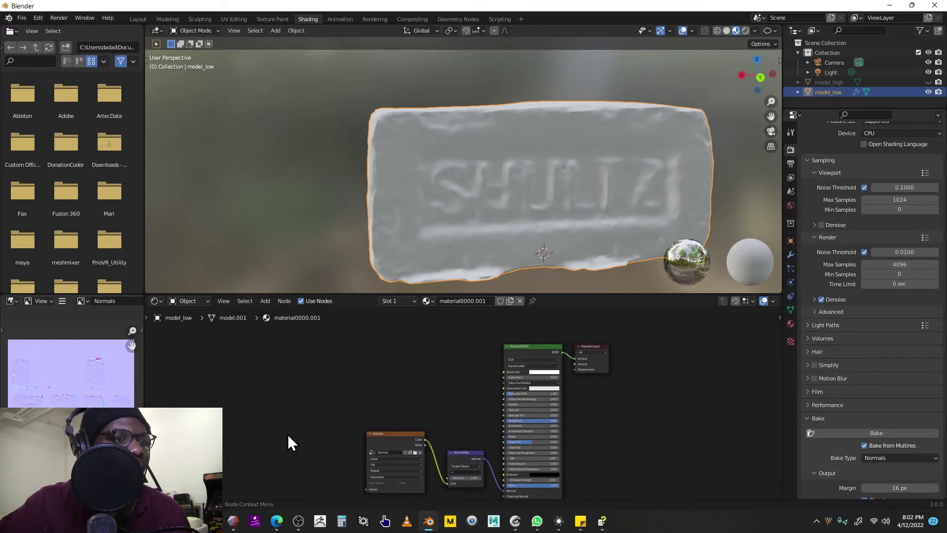
Step: Add an Image Texture node to model_low's material and connect its Color output to the Principled BSDF's Base Color
{"action": "scroll", "coordinate": [306, 407], "scroll_direction": "up", "scroll_amount": 1}
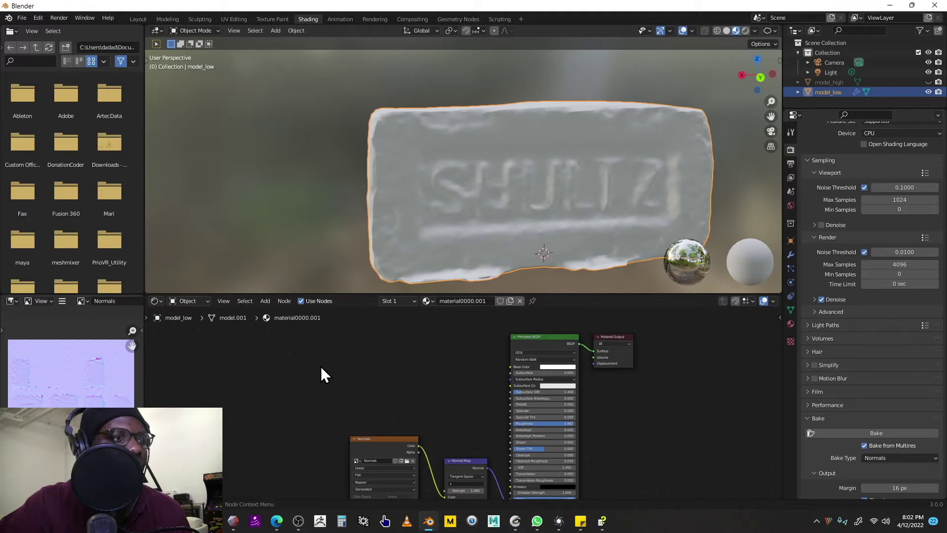
{"action": "key", "text": "shift+a"}
{"action": "mouse_move", "coordinate": [315, 379]}
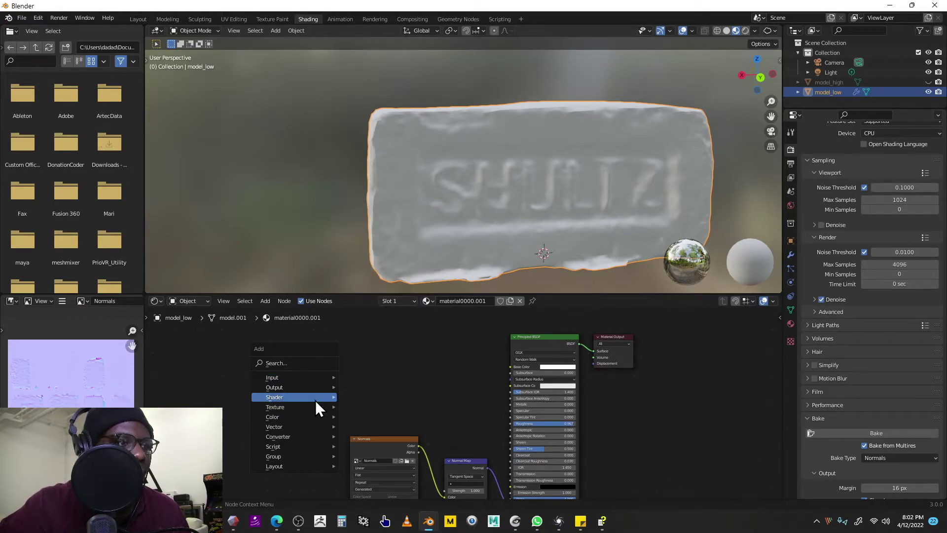
{"action": "mouse_move", "coordinate": [310, 409]}
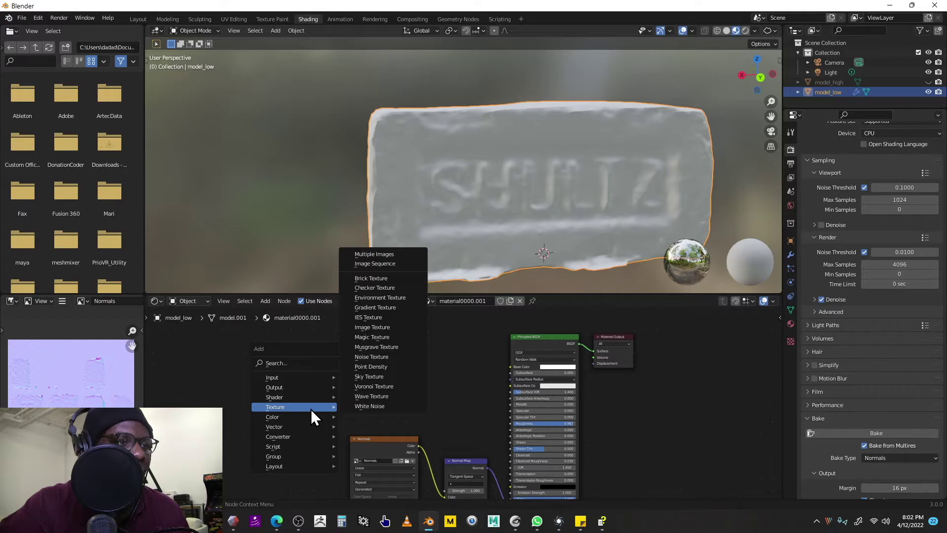
{"action": "left_click", "coordinate": [375, 328]}
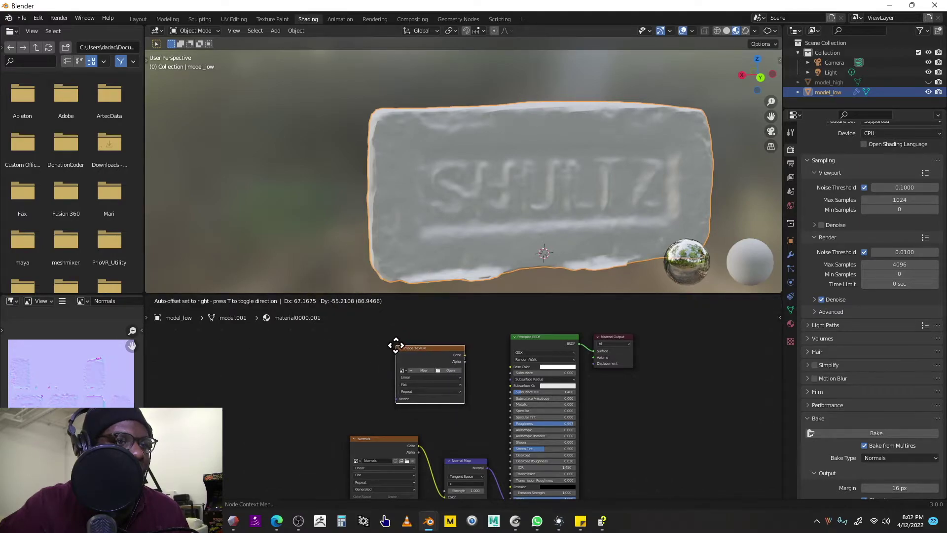
{"action": "left_click", "coordinate": [378, 344]}
{"action": "scroll", "coordinate": [428, 356], "scroll_direction": "up", "scroll_amount": 3}
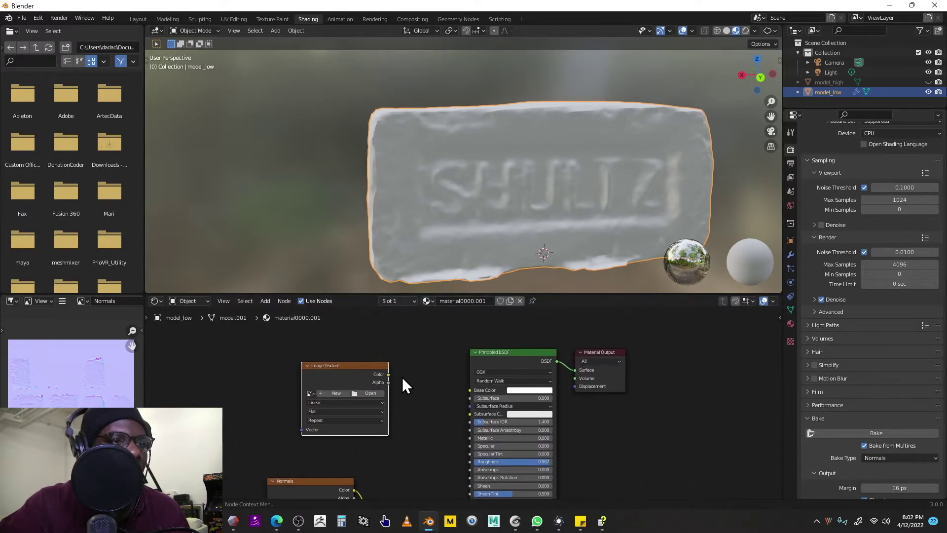
{"action": "left_click_drag", "start_coordinate": [468, 392], "coordinate": [469, 390]}
{"action": "scroll", "coordinate": [429, 402], "scroll_direction": "up", "scroll_amount": 2}
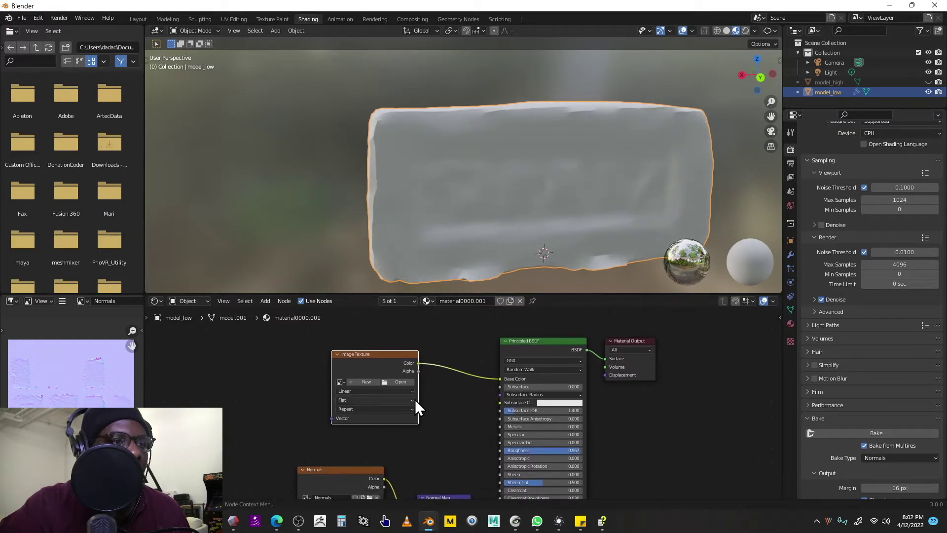
Step: Create a new image named Diffuse in the added Image Texture node
{"action": "left_click", "coordinate": [352, 379]}
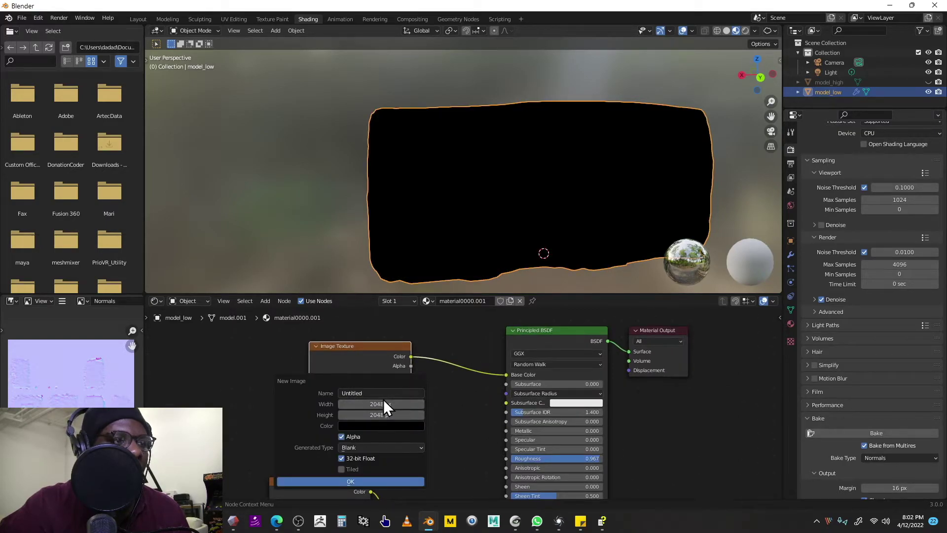
{"action": "left_click", "coordinate": [380, 394]}
{"action": "key", "text": "End"}
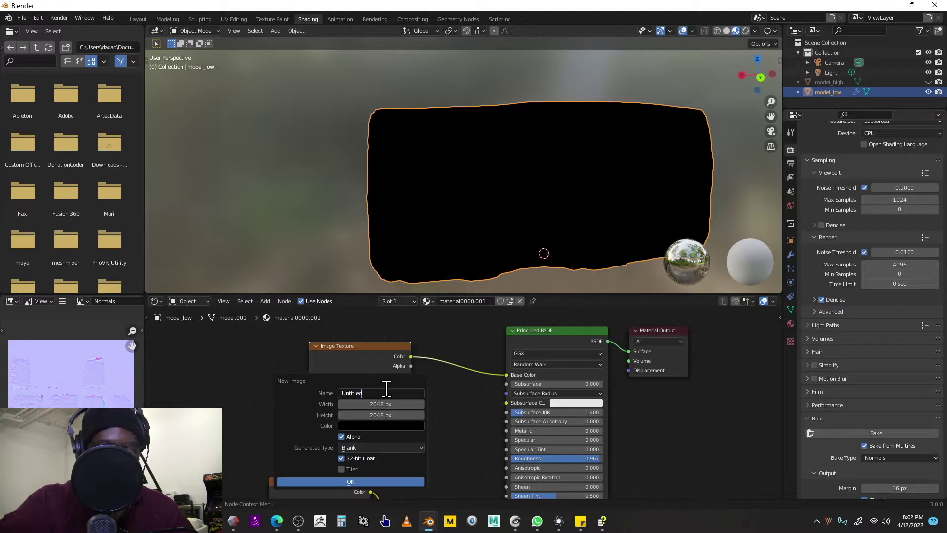
{"action": "key", "text": "BackSpace"}
{"action": "key", "text": "BackSpace"}
{"action": "key", "text": "BackSpace"}
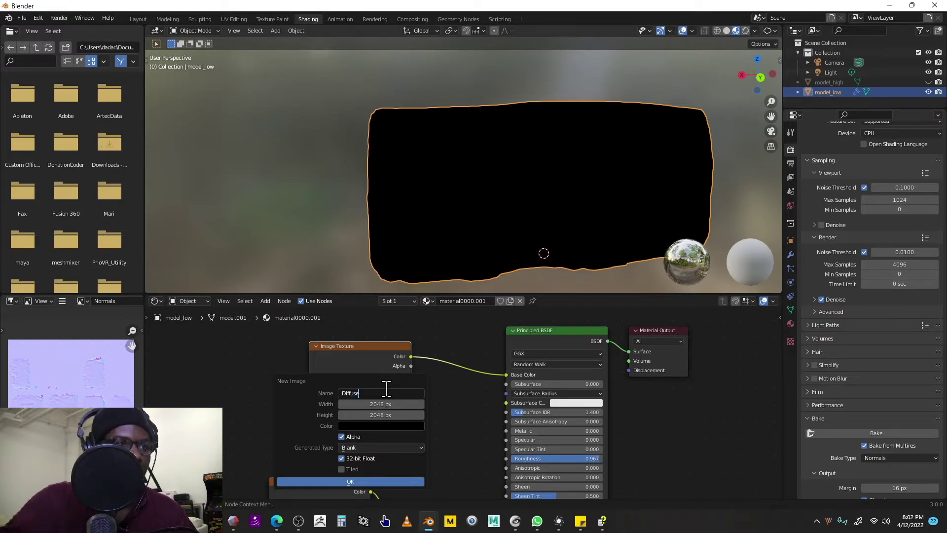
{"action": "left_click", "coordinate": [336, 482]}
{"action": "middle_click_drag", "start_coordinate": [427, 436], "coordinate": [414, 442]}
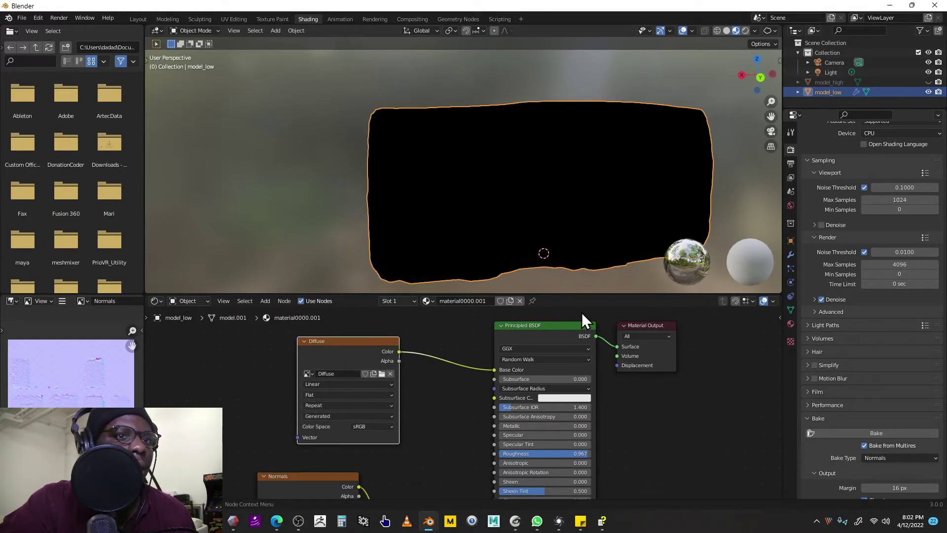
Step: Unhide model_high and select it together with model_low, with model_high as the active object
{"action": "left_click", "coordinate": [928, 82]}
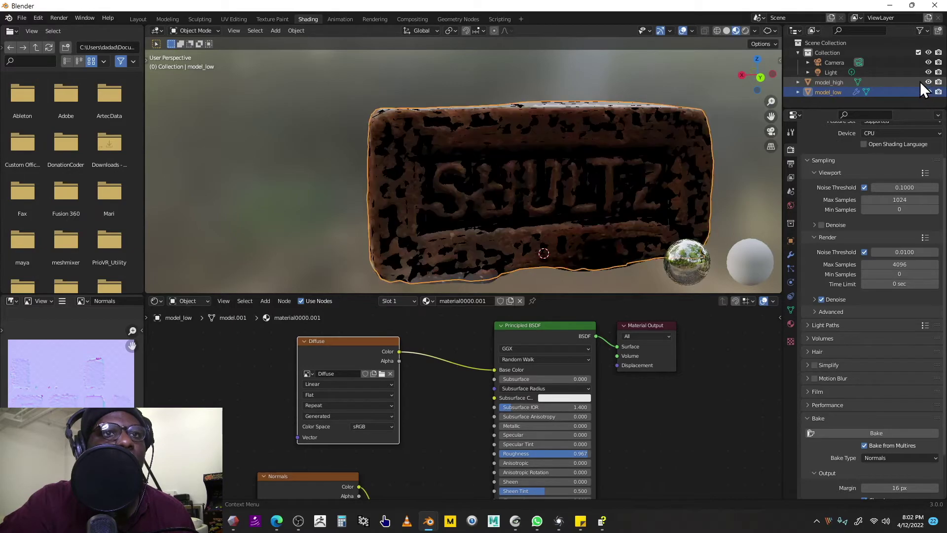
{"action": "left_click", "coordinate": [911, 81]}
{"action": "left_click", "coordinate": [903, 92], "text": "ctrl"}
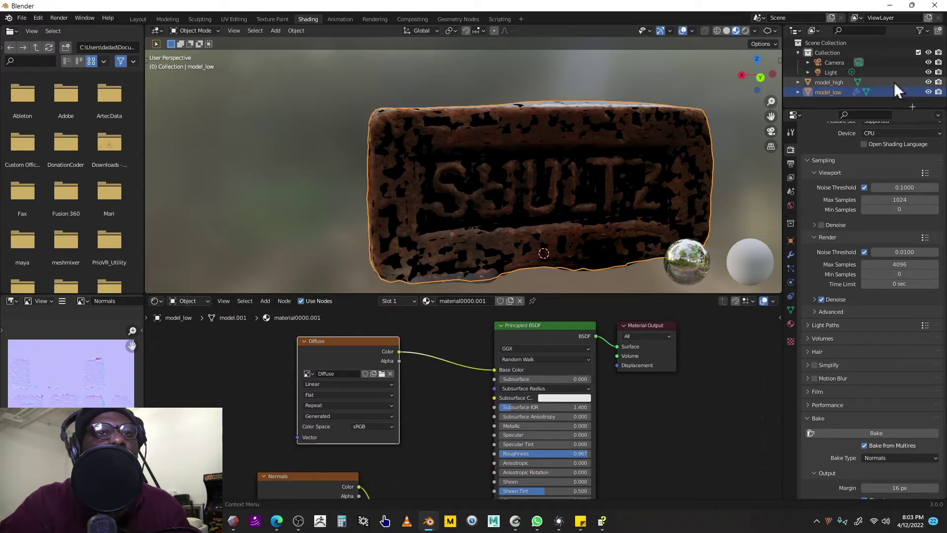
{"action": "left_click", "coordinate": [894, 82]}
{"action": "left_click", "coordinate": [897, 93]}
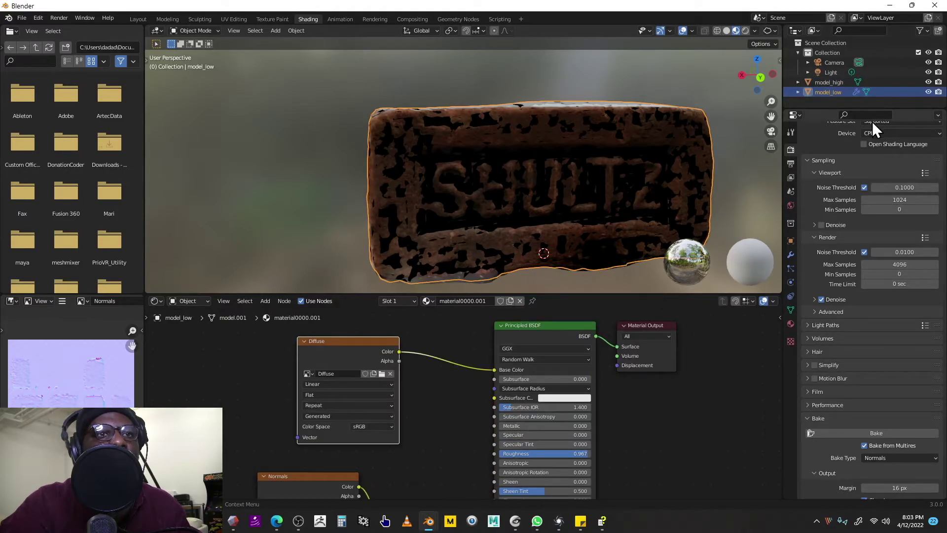
{"action": "left_click", "coordinate": [887, 82]}
{"action": "left_click", "coordinate": [883, 92], "text": "ctrl"}
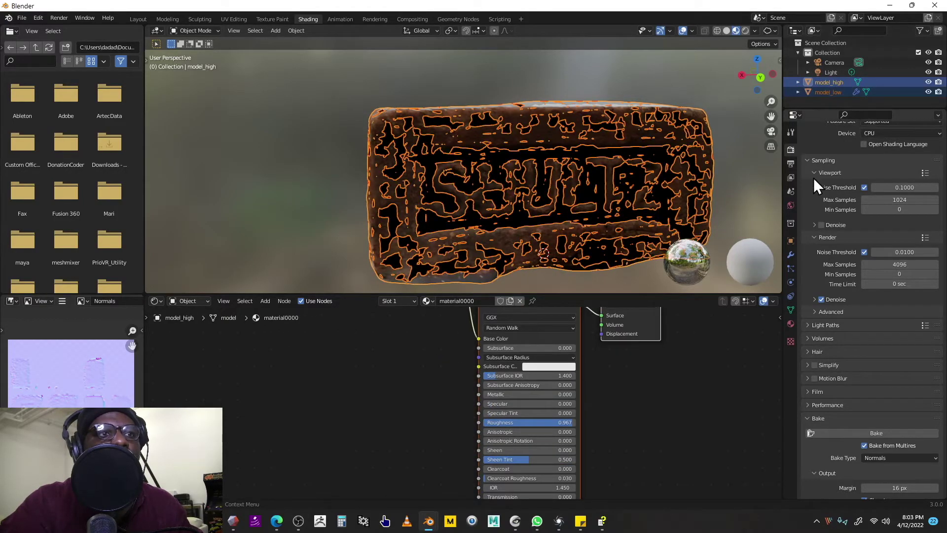
Step: Select and inspect the texture0.jpg image node that feeds the Base Color of model_high's material
{"action": "scroll", "coordinate": [696, 366], "scroll_direction": "down", "scroll_amount": 5}
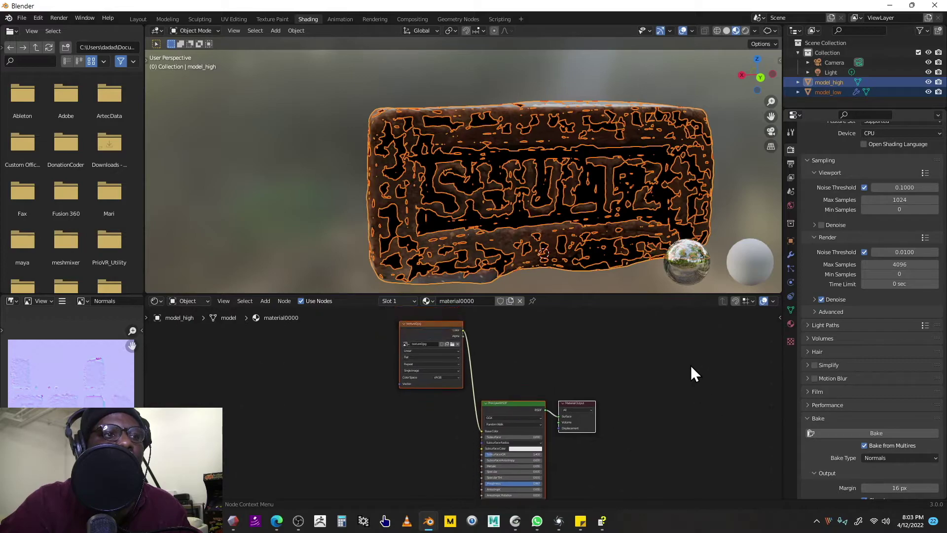
{"action": "scroll", "coordinate": [659, 328], "scroll_direction": "down", "scroll_amount": 1}
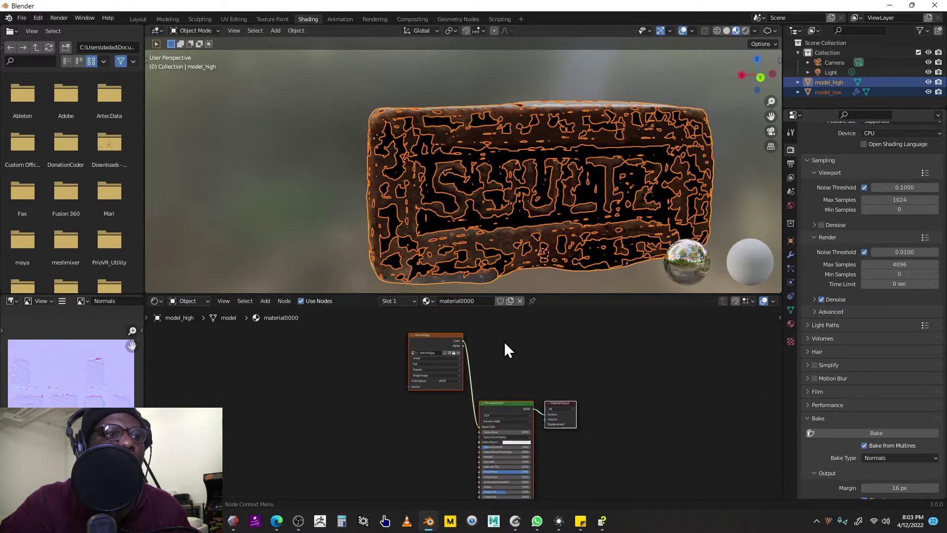
{"action": "left_click", "coordinate": [443, 337]}
{"action": "scroll", "coordinate": [636, 342], "scroll_direction": "down", "scroll_amount": 1}
{"action": "scroll", "coordinate": [489, 383], "scroll_direction": "up", "scroll_amount": 4}
{"action": "mouse_move", "coordinate": [566, 366]}
{"action": "middle_mouse_down"}
{"action": "mouse_move", "coordinate": [578, 342]}
{"action": "mouse_move", "coordinate": [585, 368]}
{"action": "middle_mouse_up"}
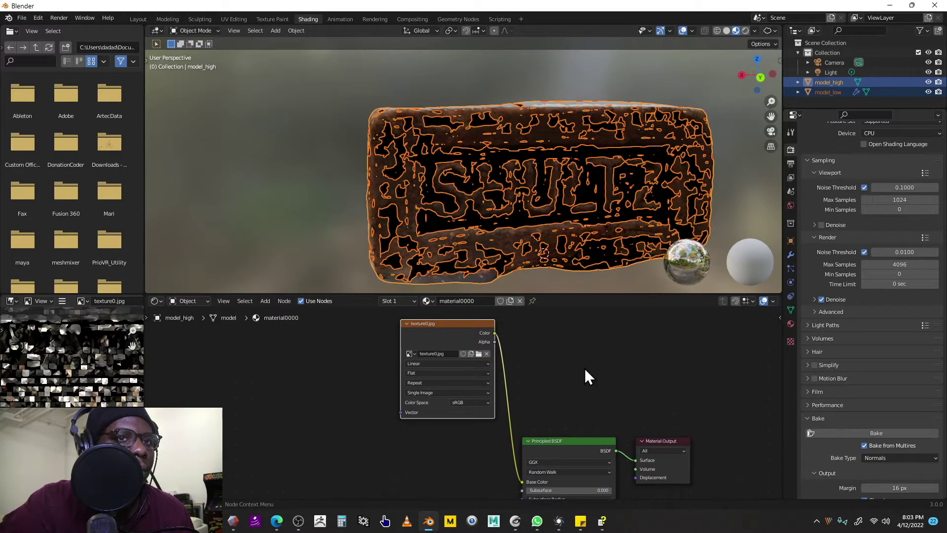
Step: Select model_low and add model_high to the selection, keeping model_low as the active object
{"action": "left_click", "coordinate": [824, 93]}
{"action": "scroll", "coordinate": [656, 360], "scroll_direction": "down", "scroll_amount": 3}
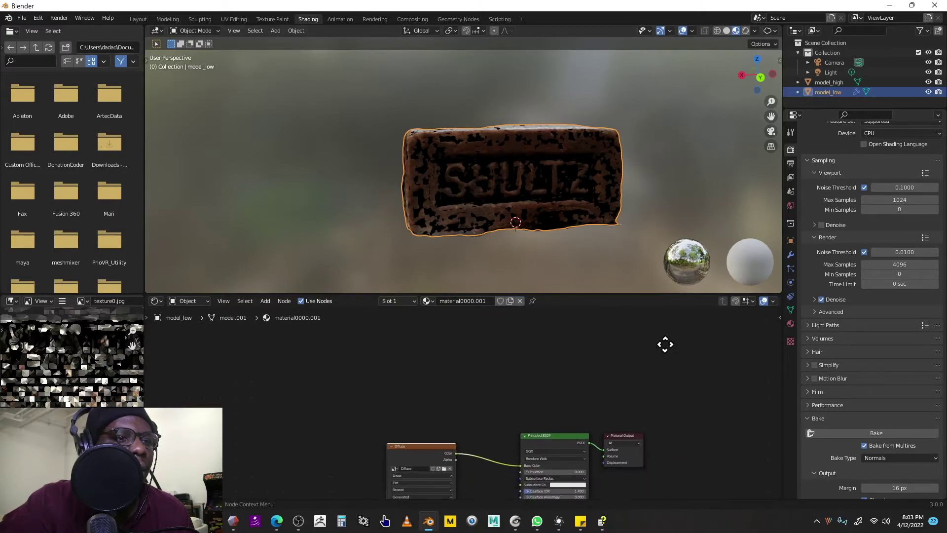
{"action": "scroll", "coordinate": [685, 333], "scroll_direction": "down", "scroll_amount": 4, "text": "shift"}
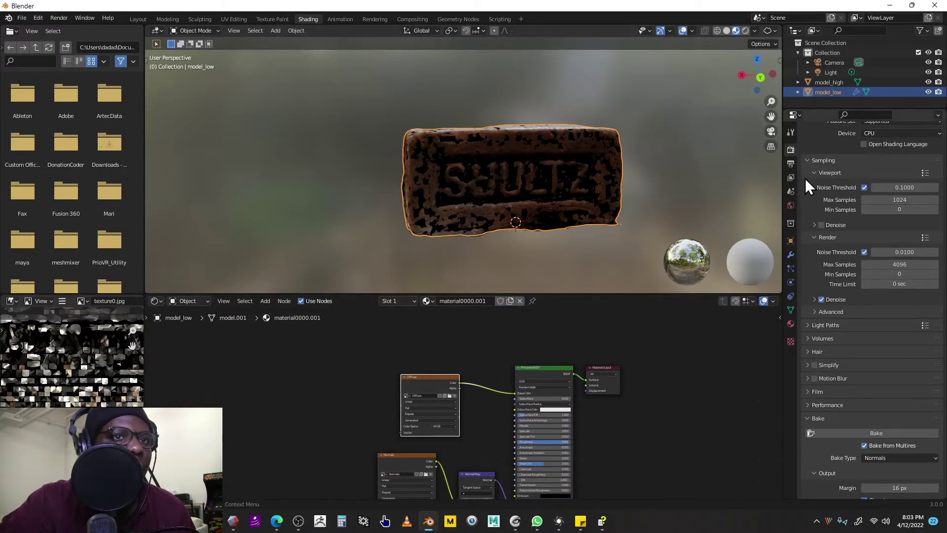
{"action": "left_click", "coordinate": [838, 80], "text": "shift"}
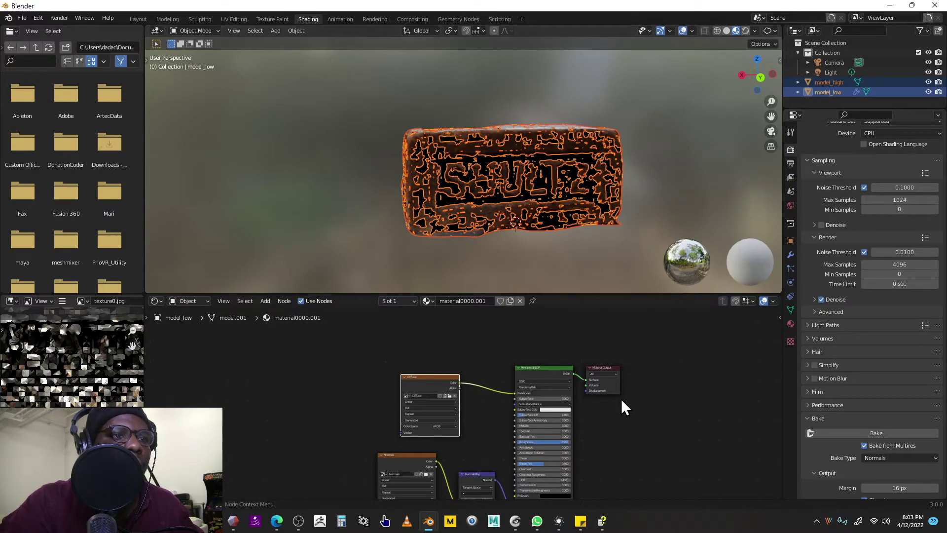
{"action": "scroll", "coordinate": [513, 403], "scroll_direction": "up", "scroll_amount": 3}
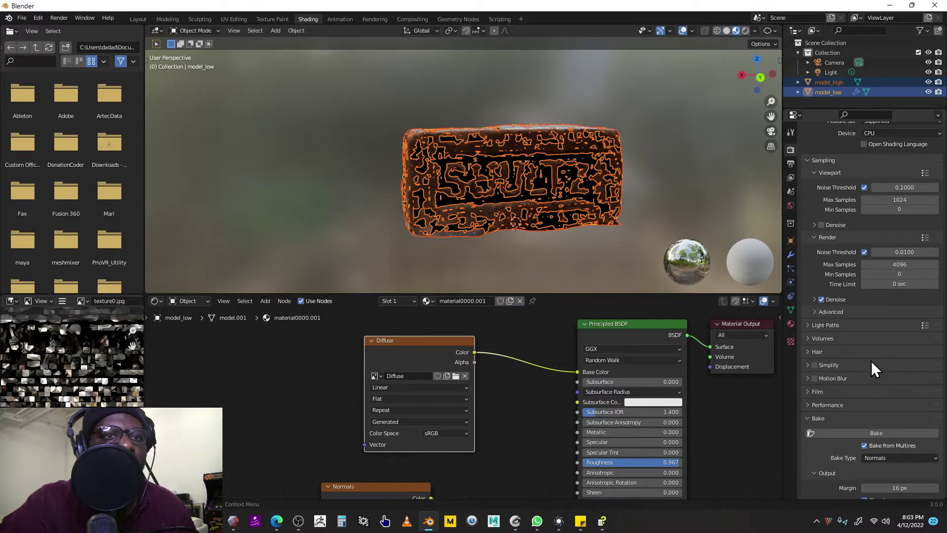
Step: Disable Bake from Multires and set the bake type to Diffuse
{"action": "scroll", "coordinate": [872, 359], "scroll_direction": "down", "scroll_amount": 3}
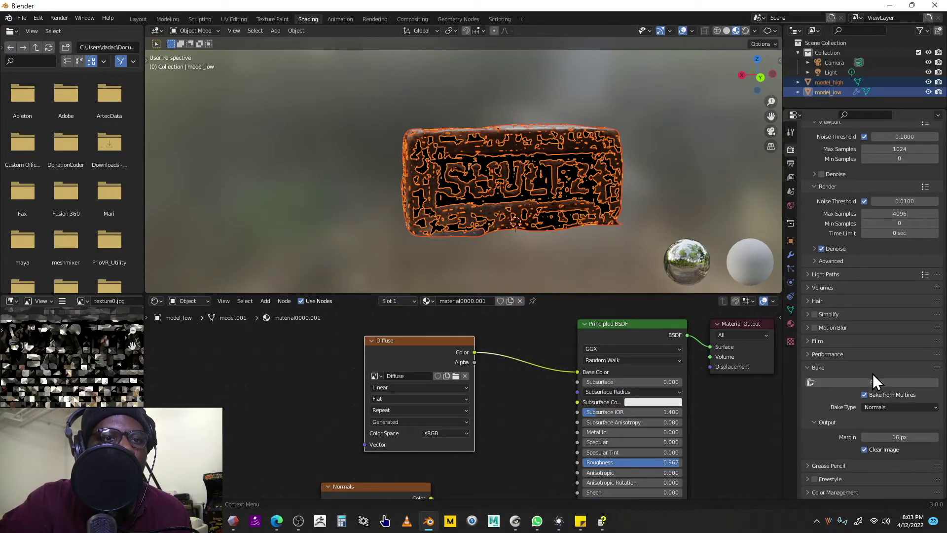
{"action": "left_click", "coordinate": [888, 408]}
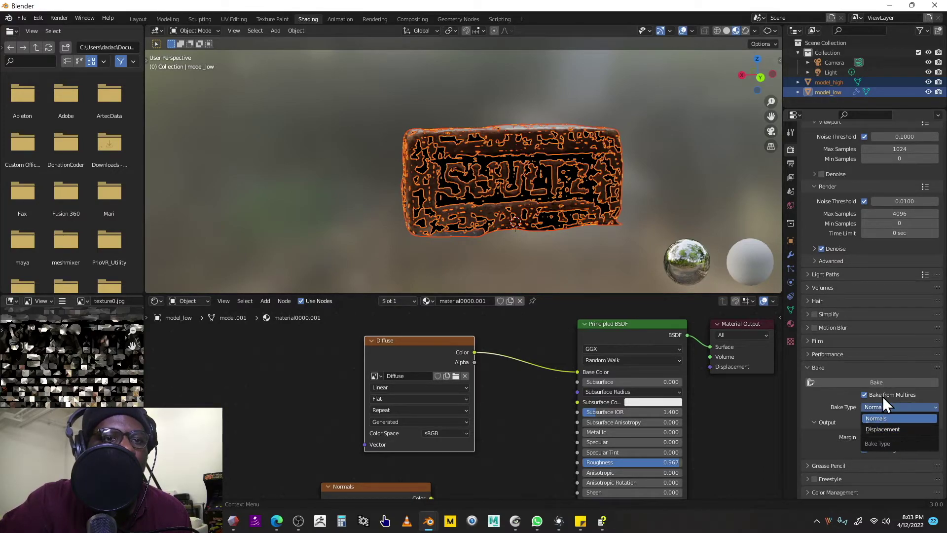
{"action": "left_click", "coordinate": [881, 395]}
{"action": "left_click", "coordinate": [880, 395]}
{"action": "left_click", "coordinate": [889, 406]}
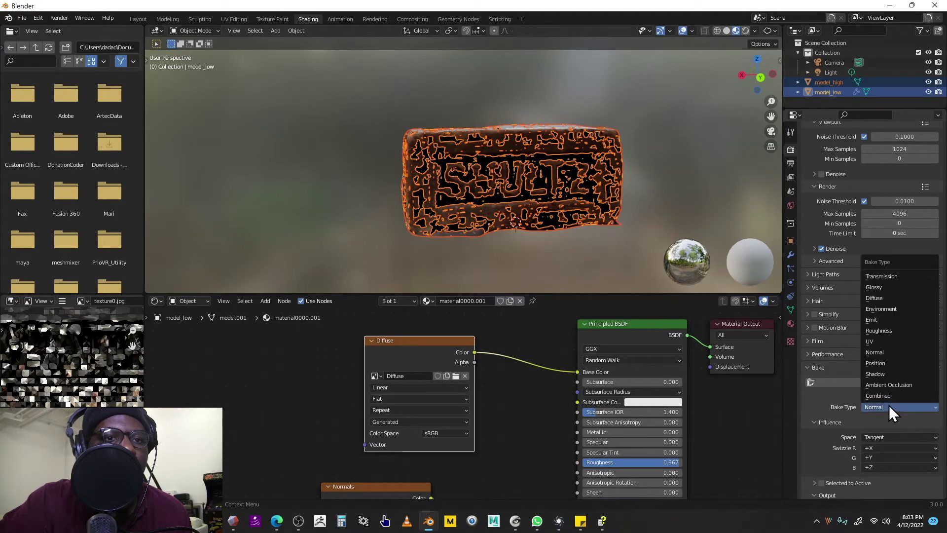
{"action": "left_click", "coordinate": [898, 298]}
{"action": "scroll", "coordinate": [821, 400], "scroll_direction": "down", "scroll_amount": 2}
{"action": "scroll", "coordinate": [821, 399], "scroll_direction": "down", "scroll_amount": 2}
{"action": "scroll", "coordinate": [821, 400], "scroll_direction": "up", "scroll_amount": 4}
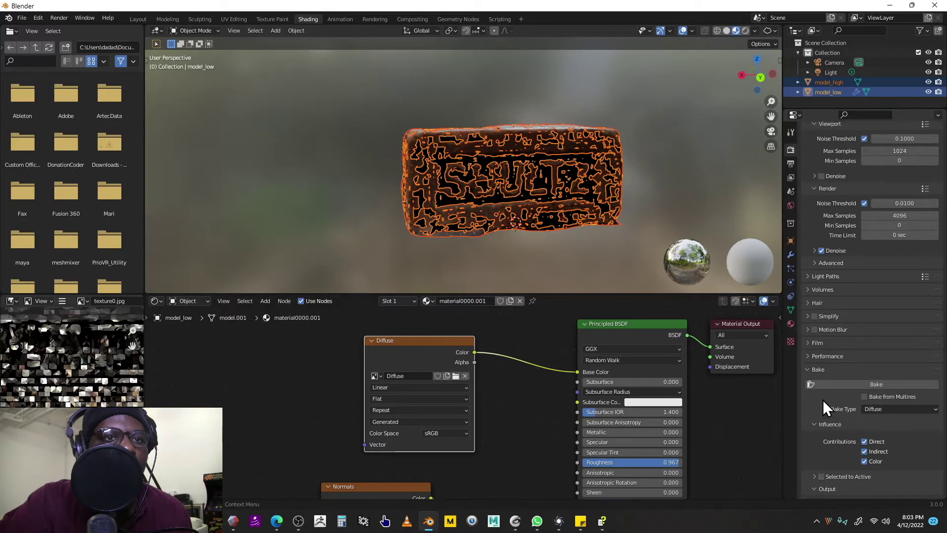
Step: Set the render max samples to 2 and enable Selected to Active for the bake
{"action": "left_click", "coordinate": [919, 215]}
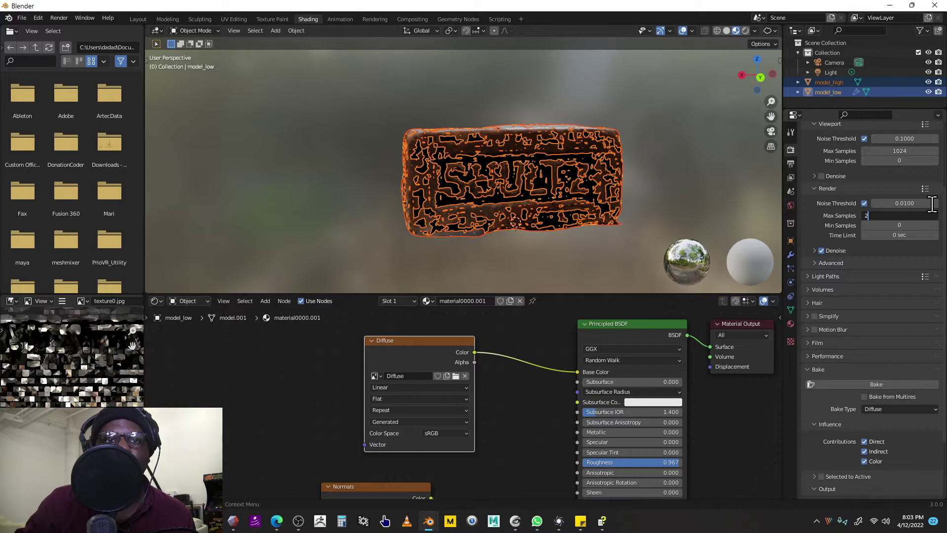
{"action": "key", "text": "Return"}
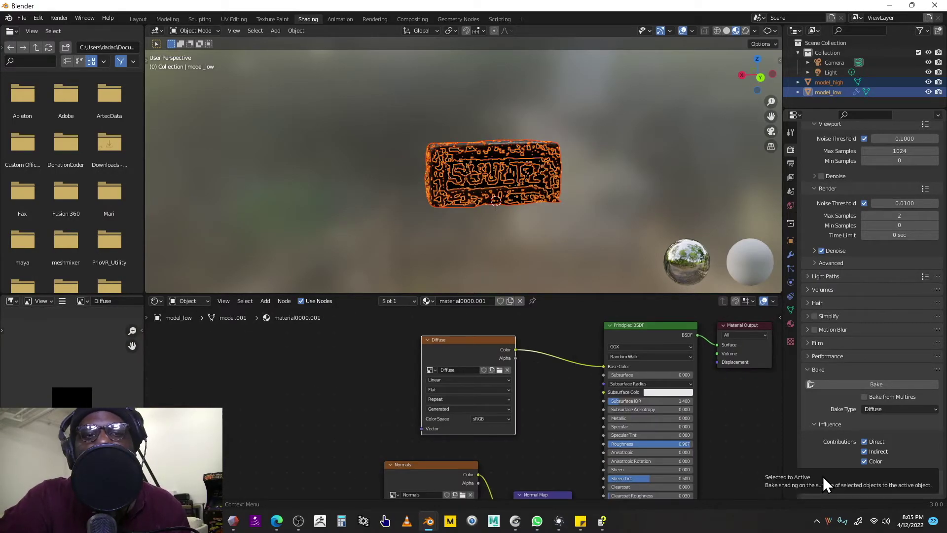
{"action": "left_click", "coordinate": [821, 477]}
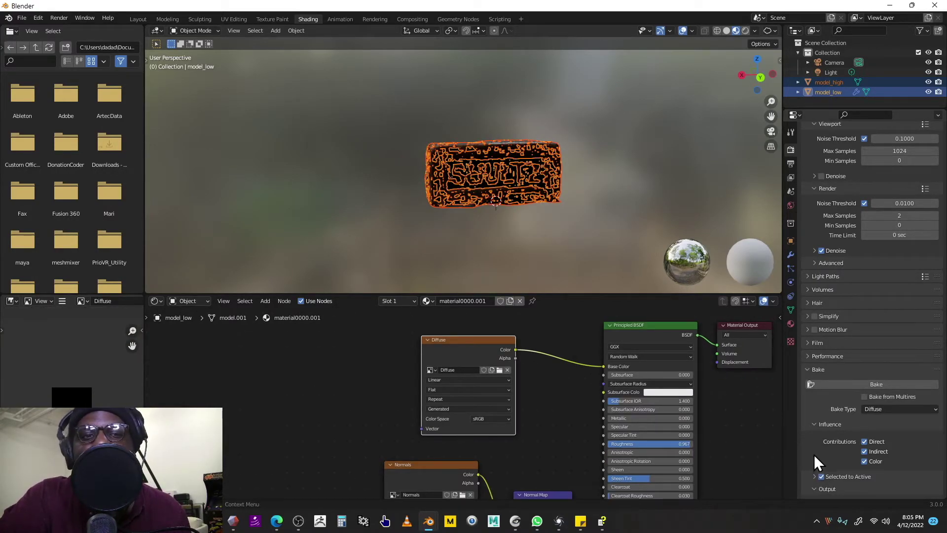
{"action": "scroll", "coordinate": [816, 454], "scroll_direction": "down", "scroll_amount": 3}
{"action": "scroll", "coordinate": [816, 427], "scroll_direction": "up", "scroll_amount": 1}
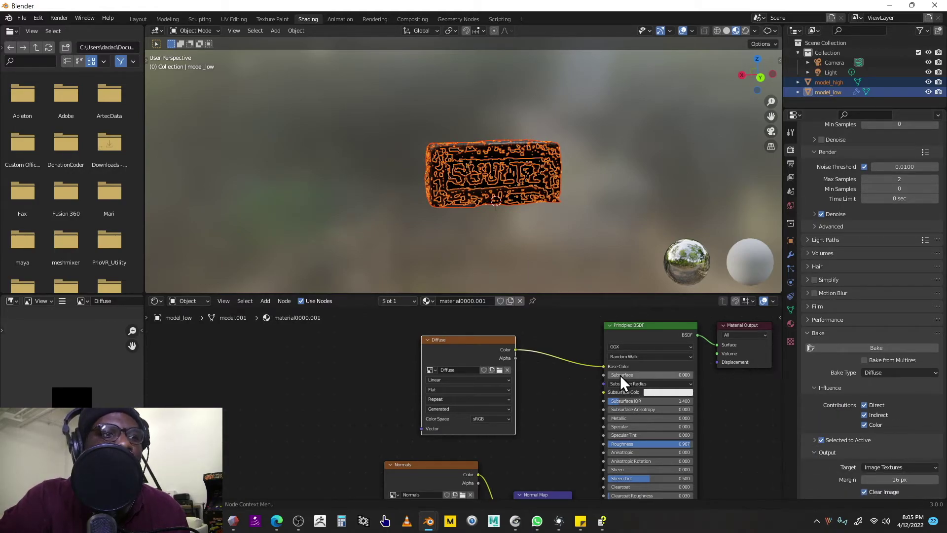
Step: Bake model_high's diffuse onto model_low's Diffuse image and check the baked map up close
{"action": "left_click", "coordinate": [846, 346]}
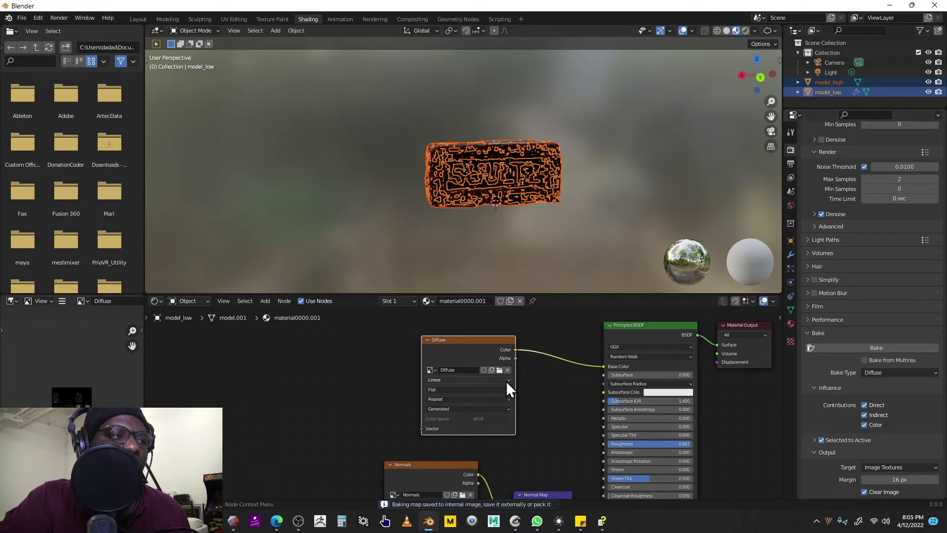
{"action": "scroll", "coordinate": [74, 390], "scroll_direction": "up", "scroll_amount": 6}
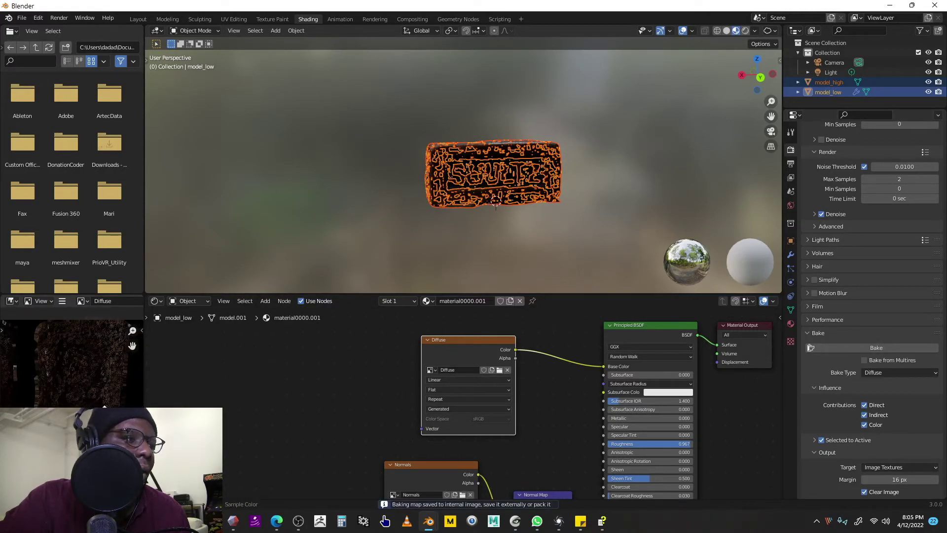
{"action": "scroll", "coordinate": [60, 321], "scroll_direction": "up", "scroll_amount": 5}
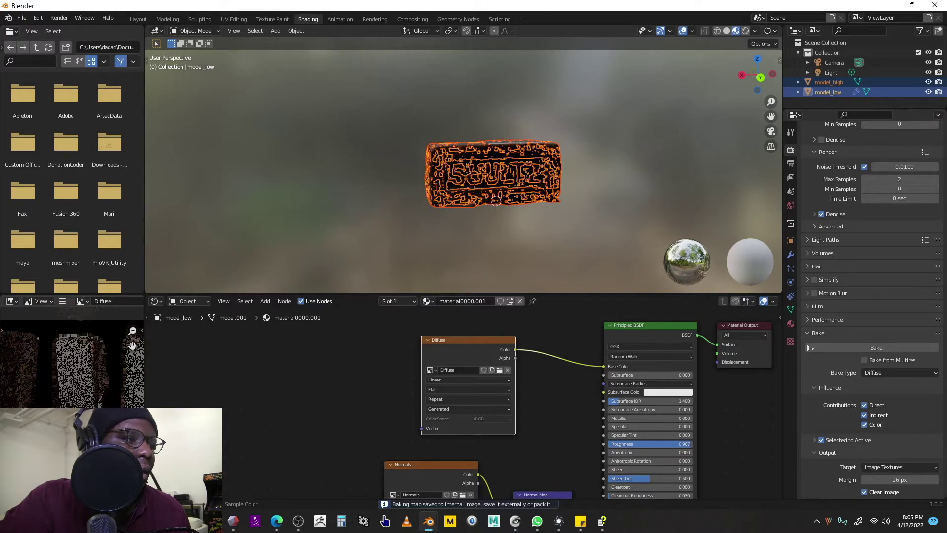
{"action": "scroll", "coordinate": [36, 328], "scroll_direction": "up", "scroll_amount": 1}
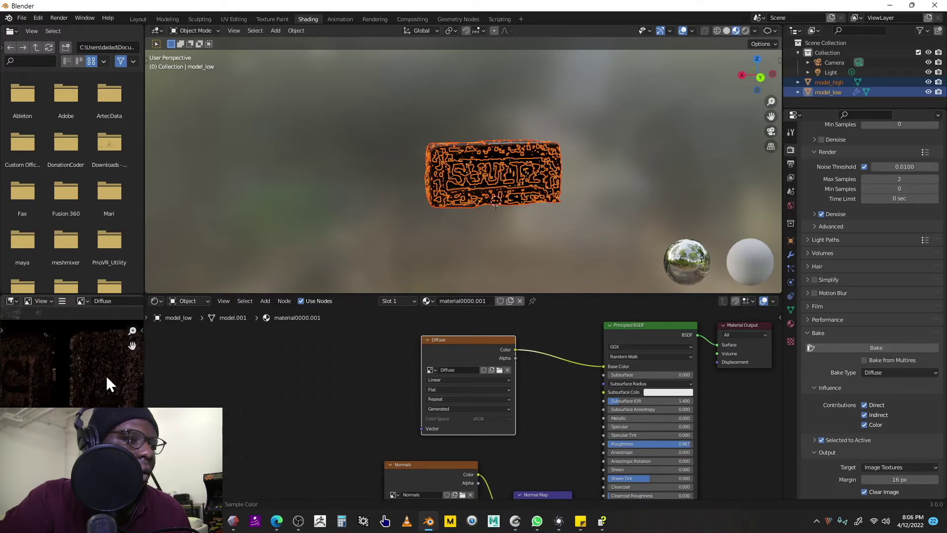
{"action": "scroll", "coordinate": [68, 379], "scroll_direction": "up", "scroll_amount": 4}
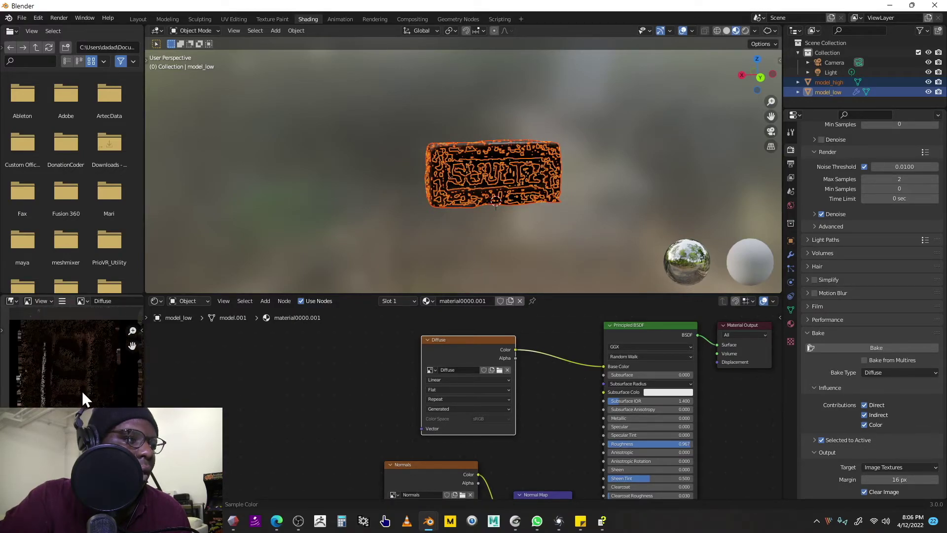
{"action": "scroll", "coordinate": [90, 392], "scroll_direction": "down", "scroll_amount": 4}
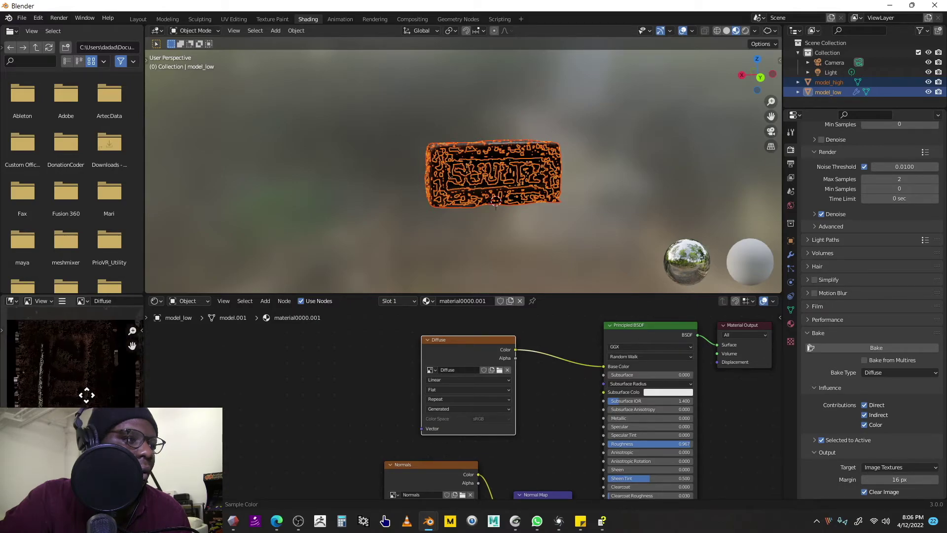
Step: Expand the Selected to Active bake settings and set the extrusion to 0.15 m
{"action": "scroll", "coordinate": [820, 422], "scroll_direction": "down", "scroll_amount": 2}
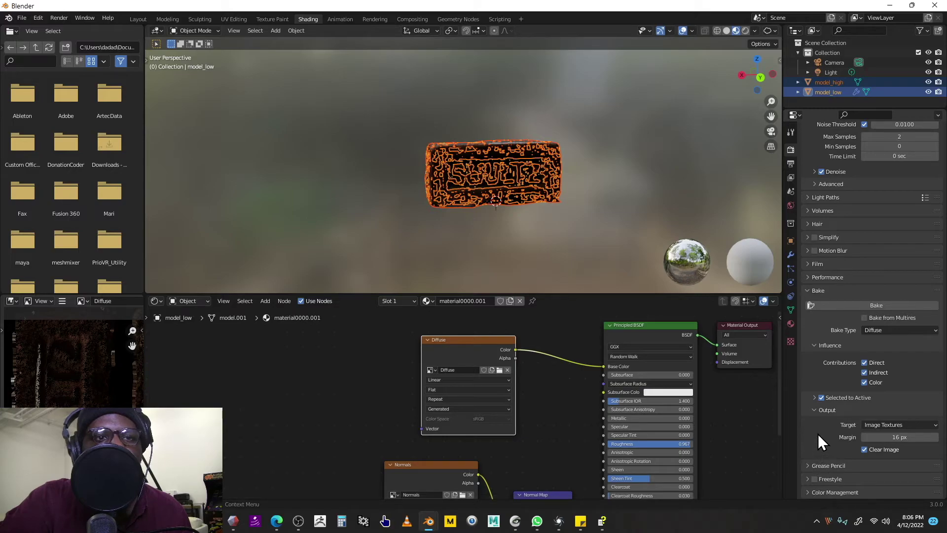
{"action": "left_click", "coordinate": [814, 398]}
{"action": "scroll", "coordinate": [822, 425], "scroll_direction": "down", "scroll_amount": 2}
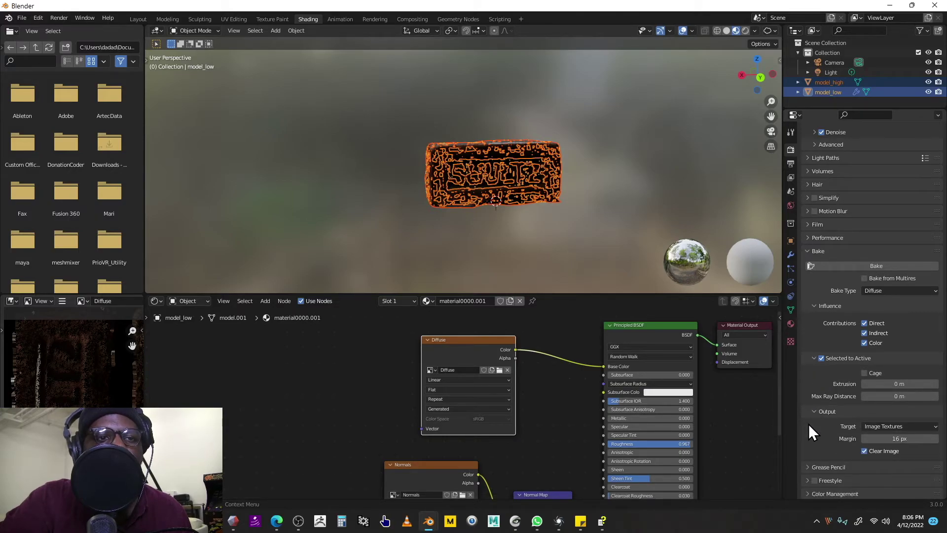
{"action": "left_click", "coordinate": [883, 383]}
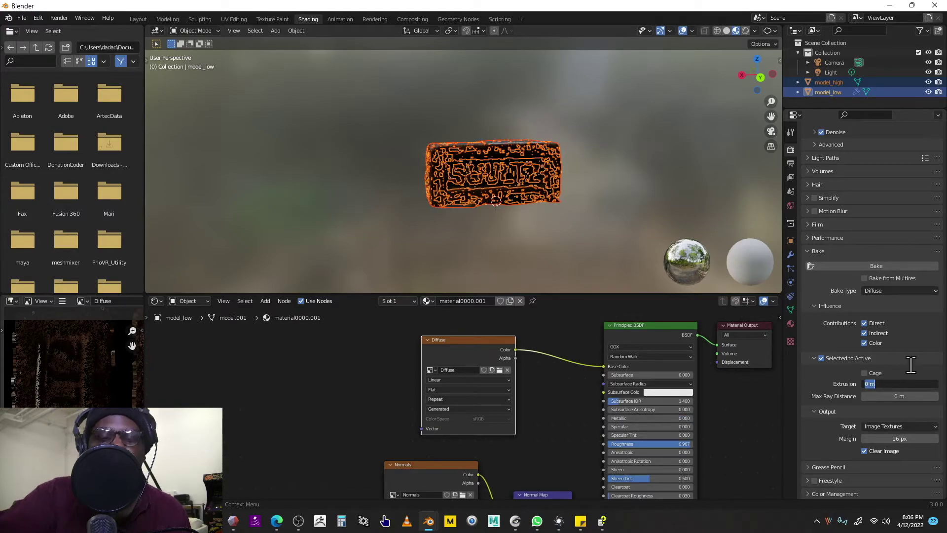
{"action": "type", "text": "0.15"}
{"action": "key", "text": "Return"}
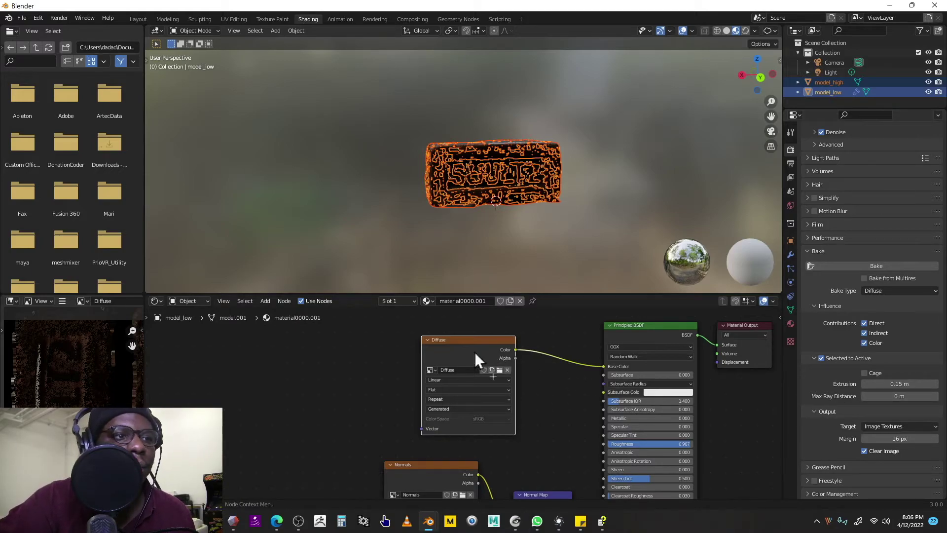
Step: Bake the diffuse map with the 0.15 m extrusion and inspect the baked image up close
{"action": "left_click", "coordinate": [860, 265]}
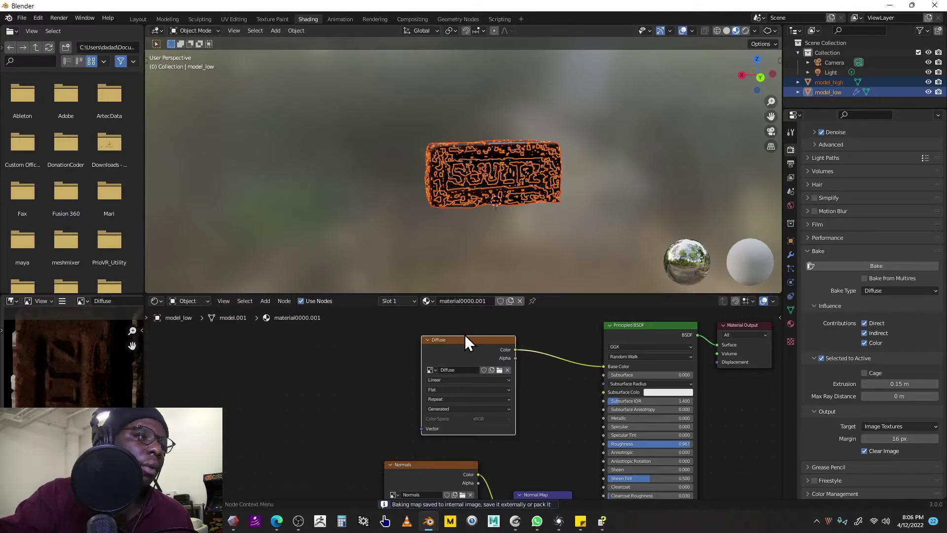
{"action": "scroll", "coordinate": [464, 335], "scroll_direction": "down", "scroll_amount": 3}
{"action": "scroll", "coordinate": [73, 386], "scroll_direction": "down", "scroll_amount": 2}
{"action": "scroll", "coordinate": [72, 387], "scroll_direction": "up", "scroll_amount": 5}
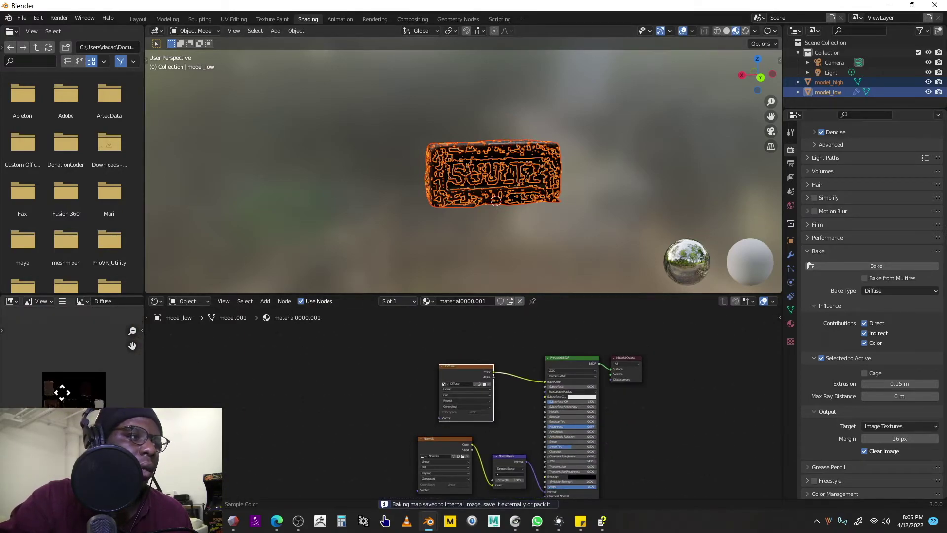
{"action": "scroll", "coordinate": [63, 393], "scroll_direction": "up", "scroll_amount": 4}
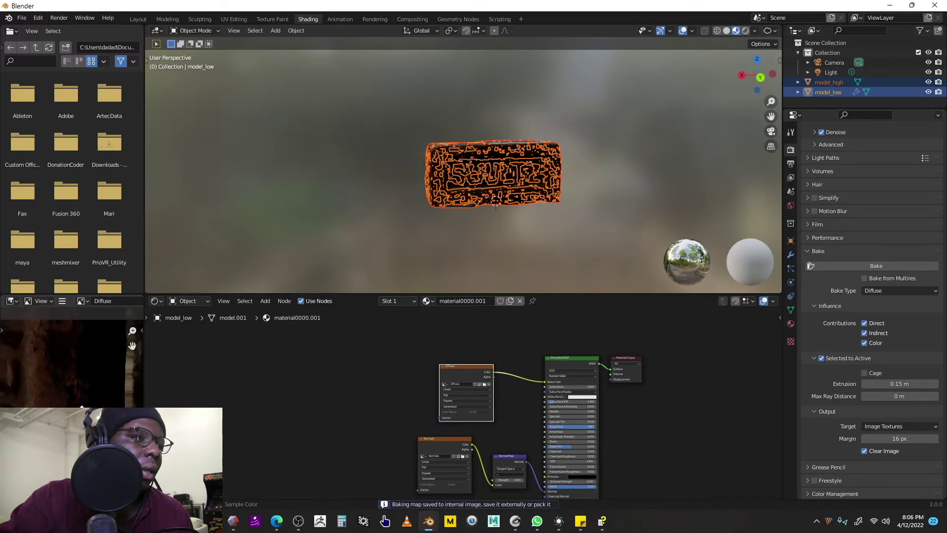
{"action": "middle_click_drag", "start_coordinate": [63, 393], "coordinate": [84, 429]}
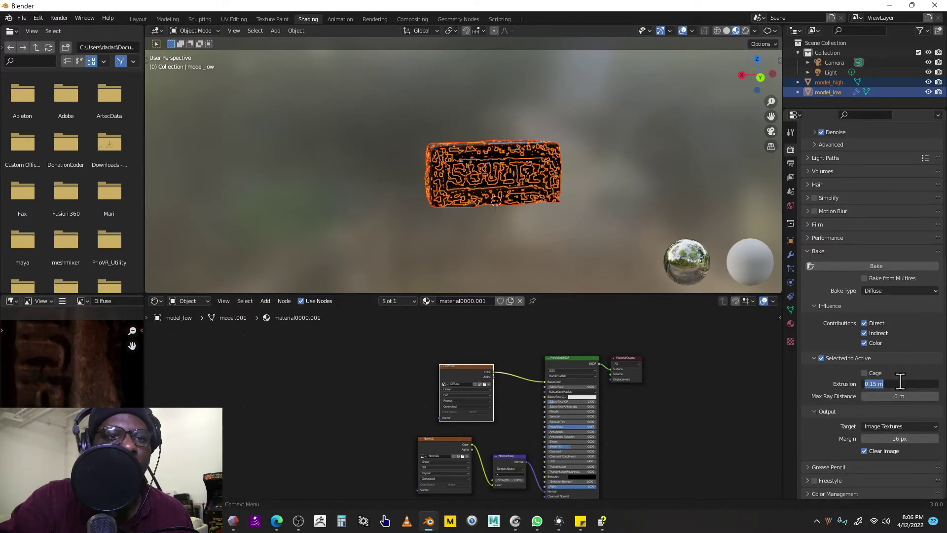
Step: Set the bake extrusion to 0.2 m and bake the diffuse map again
{"action": "type", "text": "0.2"}
{"action": "key", "text": "Return"}
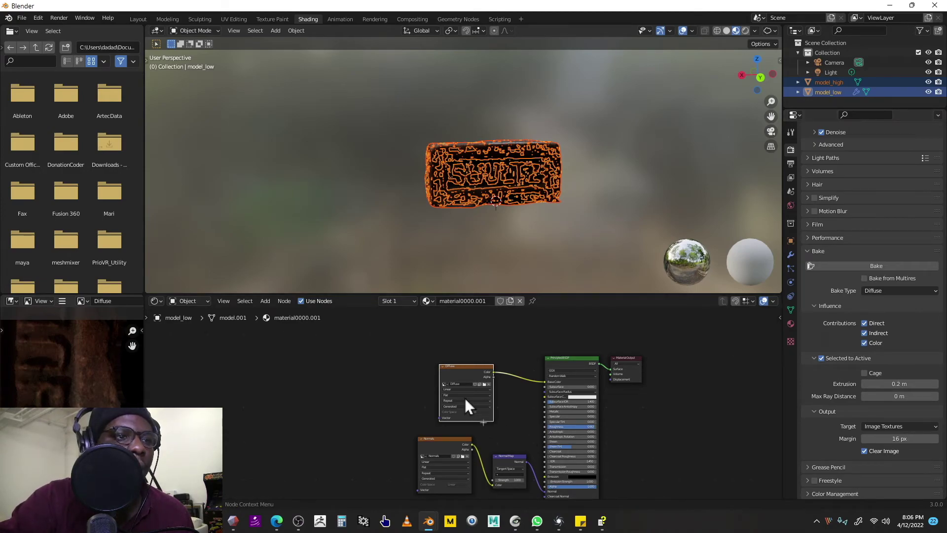
{"action": "left_click", "coordinate": [875, 268]}
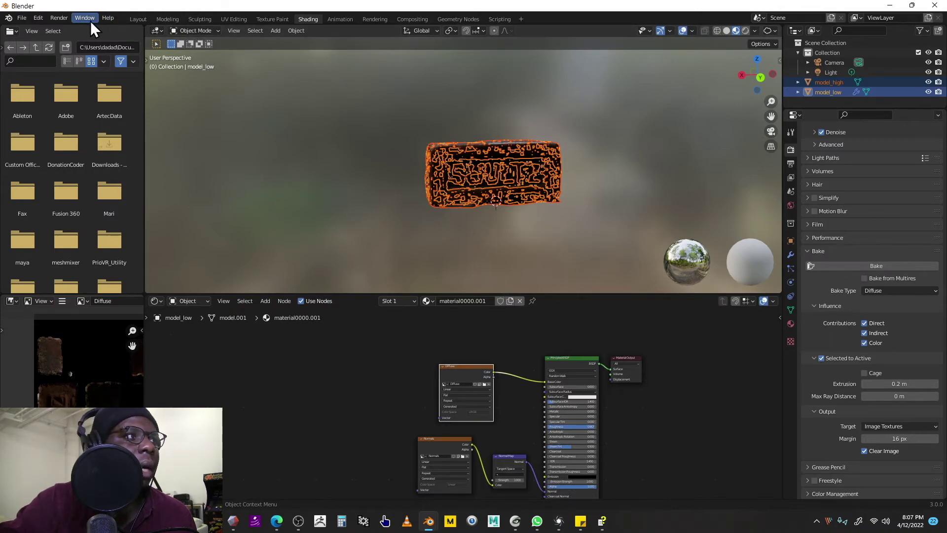
Step: In the Layout workspace, move model_low along X to about -0.89 m so it sits beside model_high
{"action": "left_click", "coordinate": [134, 19]}
{"action": "scroll", "coordinate": [423, 207], "scroll_direction": "down", "scroll_amount": 3}
{"action": "left_click", "coordinate": [616, 228]}
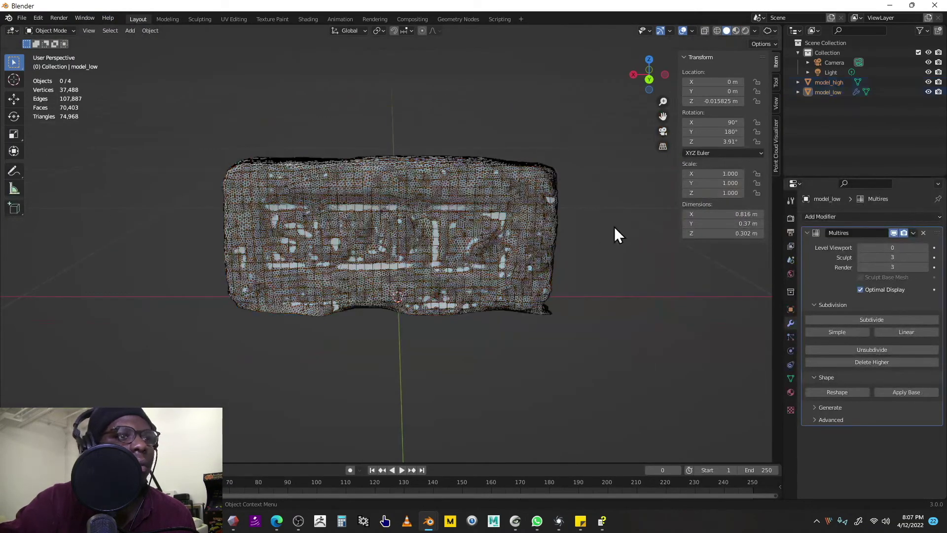
{"action": "left_click", "coordinate": [838, 83]}
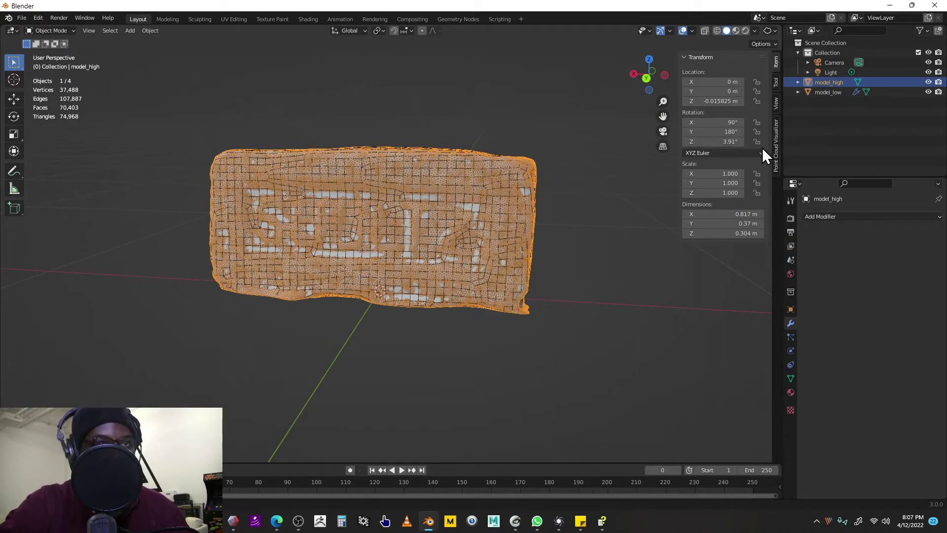
{"action": "left_click", "coordinate": [835, 92]}
{"action": "scroll", "coordinate": [591, 209], "scroll_direction": "down", "scroll_amount": 2}
{"action": "middle_click_drag", "start_coordinate": [590, 209], "coordinate": [524, 198], "text": "shift"}
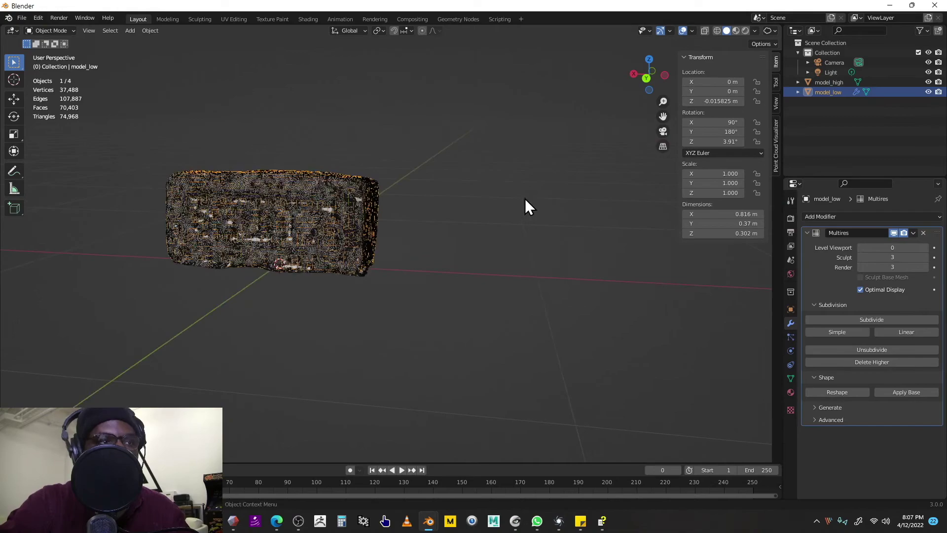
{"action": "key", "text": "g"}
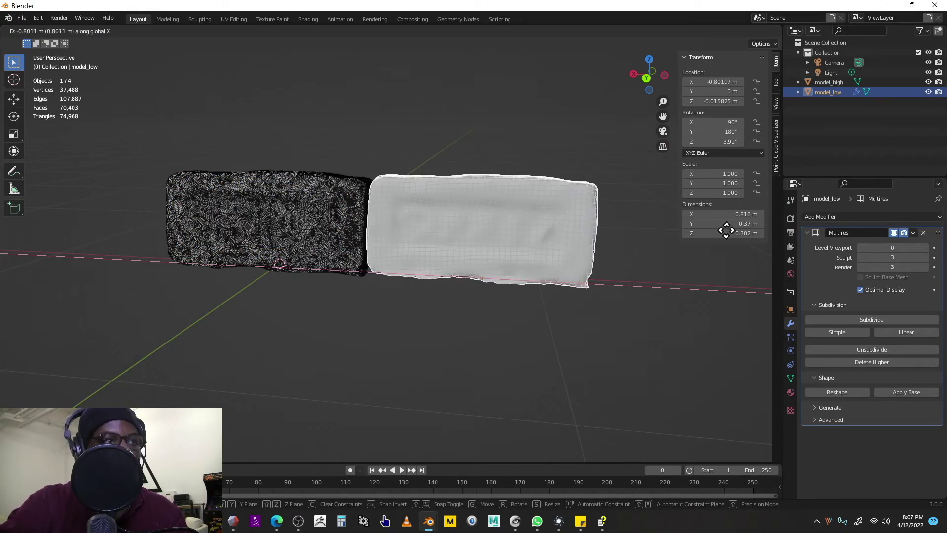
{"action": "left_click", "coordinate": [634, 291]}
{"action": "left_click", "coordinate": [633, 296]}
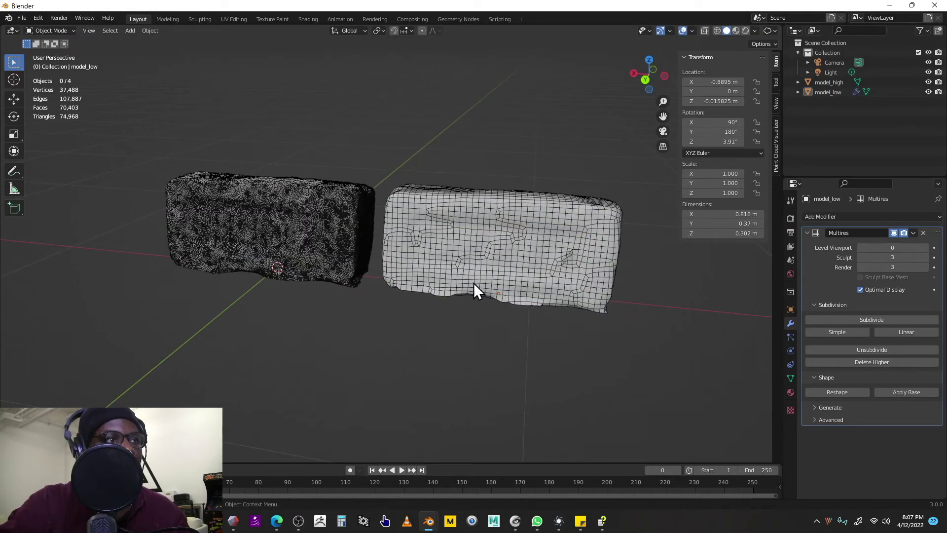
Step: Show both bricks in Material Preview shading with the wireframe overlay turned off and compare them
{"action": "left_click", "coordinate": [735, 31]}
{"action": "mouse_move", "coordinate": [669, 68]}
{"action": "middle_mouse_down"}
{"action": "mouse_move", "coordinate": [576, 116]}
{"action": "mouse_move", "coordinate": [558, 158]}
{"action": "mouse_move", "coordinate": [538, 161]}
{"action": "mouse_move", "coordinate": [570, 117]}
{"action": "middle_mouse_up"}
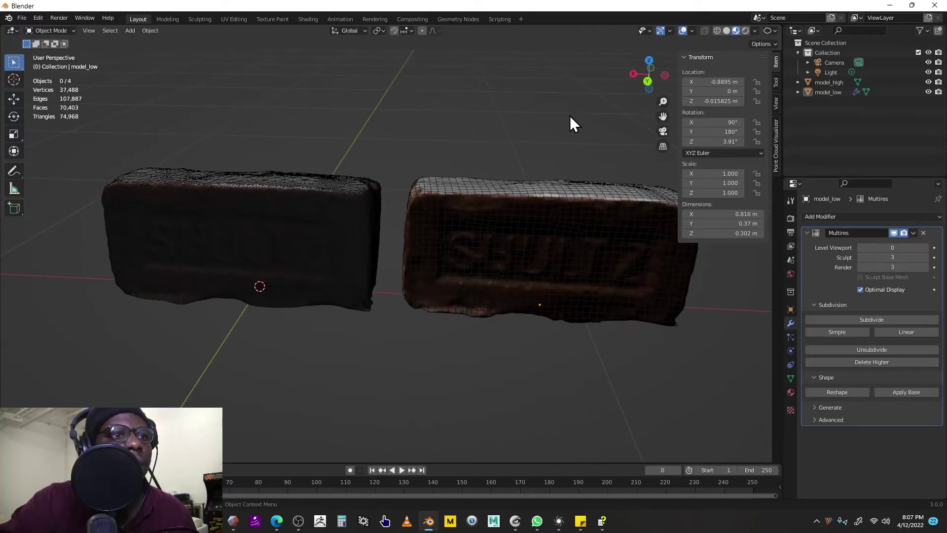
{"action": "left_click", "coordinate": [693, 31]}
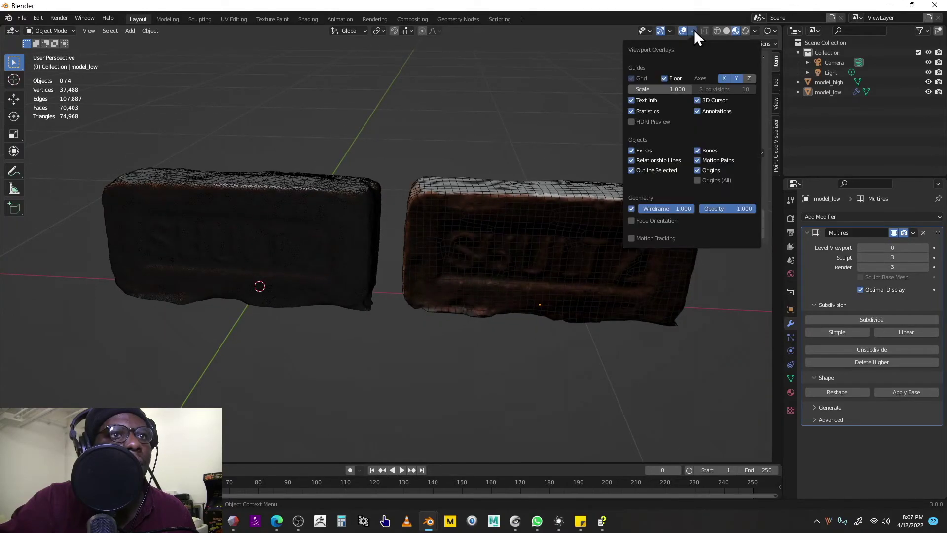
{"action": "left_click", "coordinate": [632, 208]}
{"action": "left_click", "coordinate": [573, 306]}
{"action": "scroll", "coordinate": [566, 312], "scroll_direction": "down", "scroll_amount": 3}
{"action": "scroll", "coordinate": [543, 298], "scroll_direction": "up", "scroll_amount": 4}
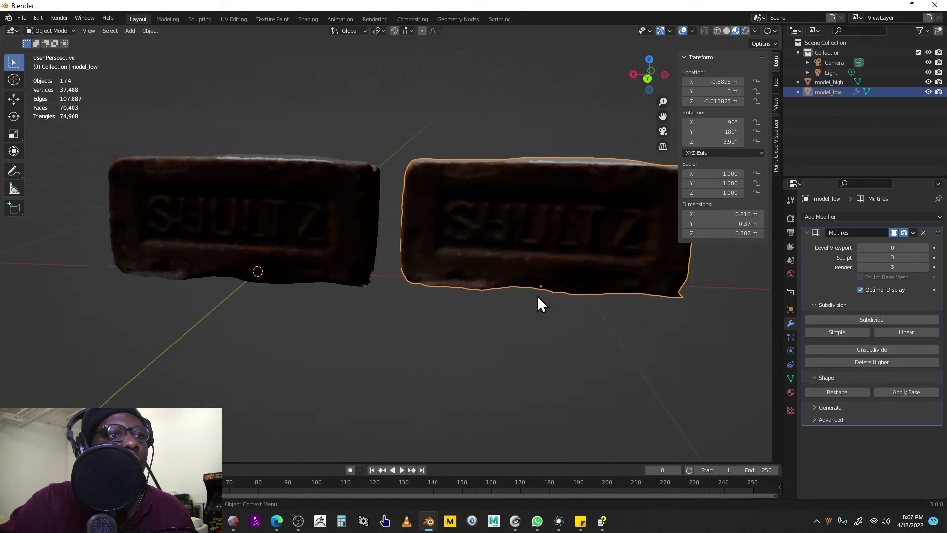
{"action": "left_click", "coordinate": [401, 247]}
{"action": "scroll", "coordinate": [508, 277], "scroll_direction": "down", "scroll_amount": 3}
{"action": "middle_click_drag", "start_coordinate": [508, 276], "coordinate": [455, 280]}
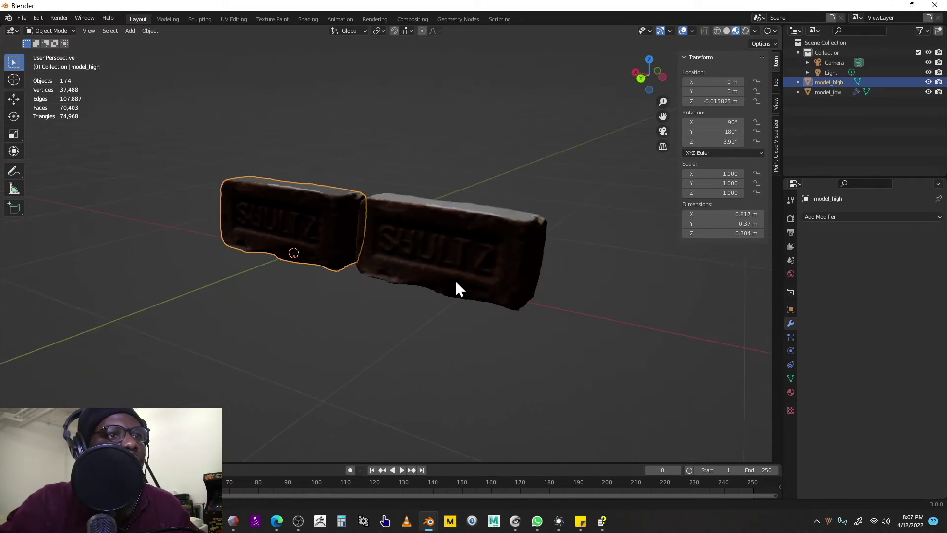
Step: Select the scene's light and switch the viewport to Rendered shading
{"action": "left_click", "coordinate": [838, 74]}
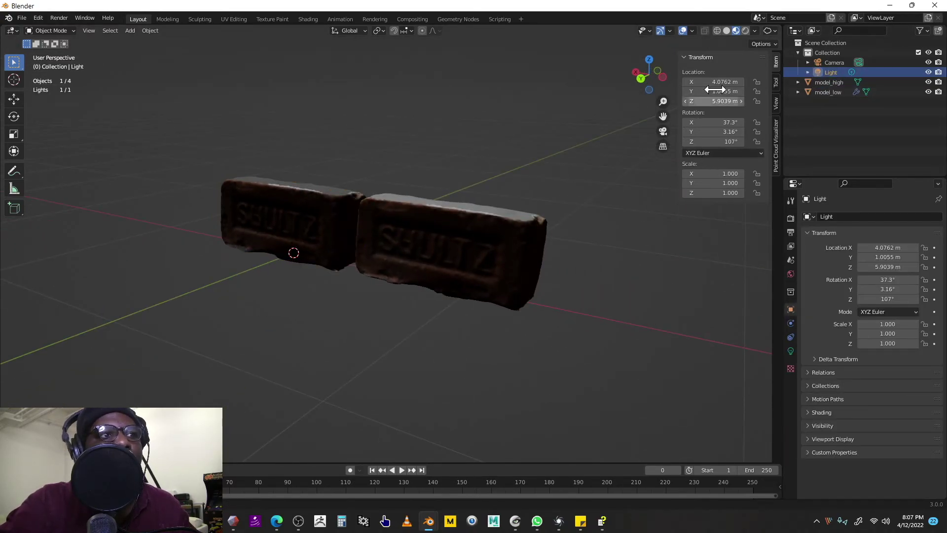
{"action": "left_click", "coordinate": [745, 30]}
{"action": "mouse_move", "coordinate": [616, 148]}
{"action": "middle_mouse_down"}
{"action": "mouse_move", "coordinate": [570, 185]}
{"action": "mouse_move", "coordinate": [565, 174]}
{"action": "middle_mouse_up"}
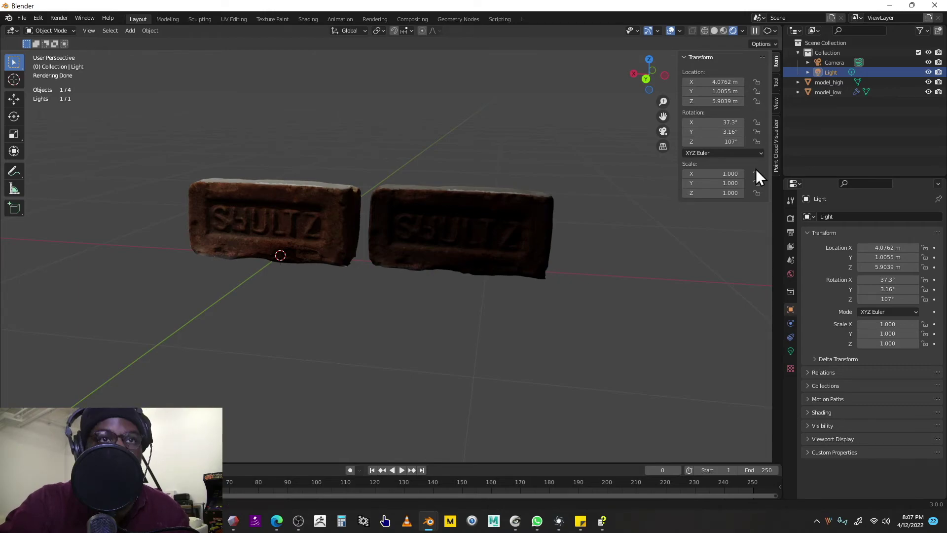
{"action": "key", "text": "g"}
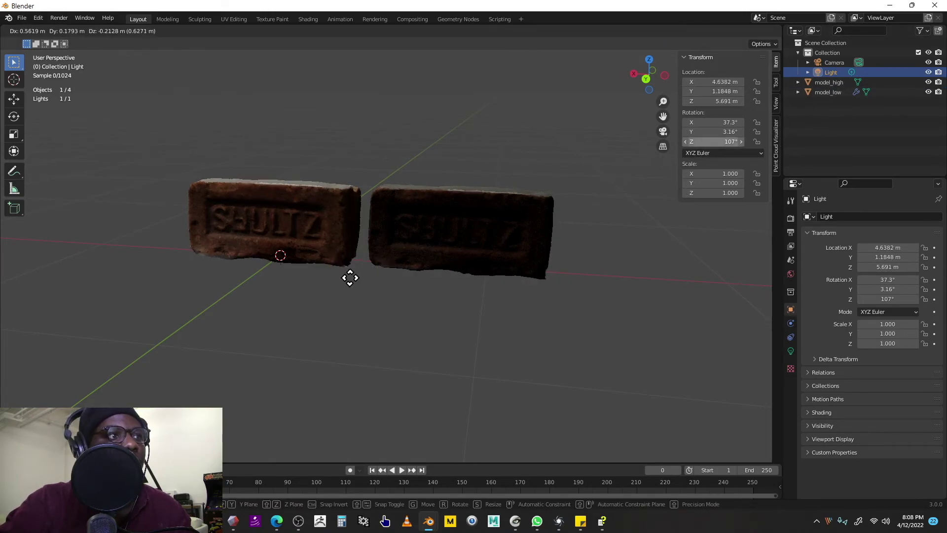
{"action": "right_click", "coordinate": [362, 291]}
{"action": "middle_click_drag", "start_coordinate": [368, 289], "coordinate": [421, 281]}
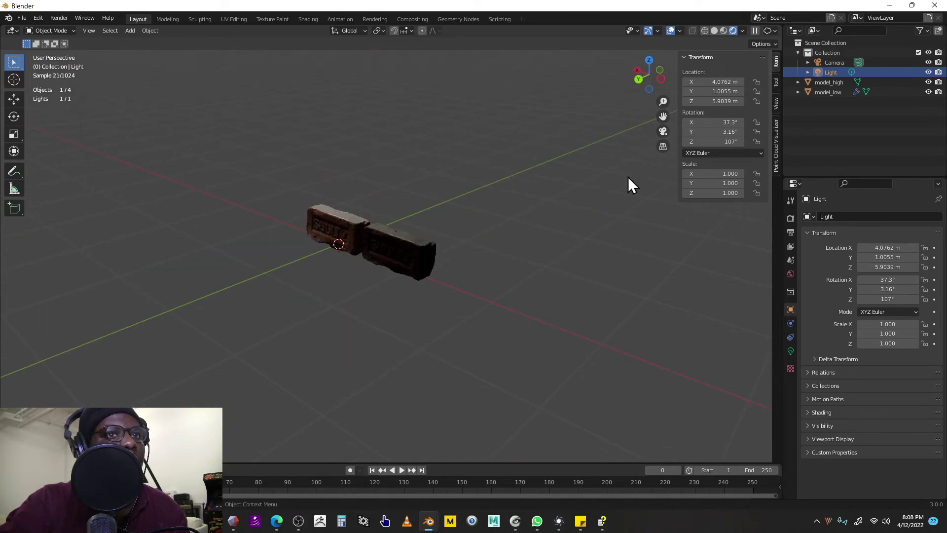
Step: Set the light's X, Y and Z location to 0 m
{"action": "double_click", "coordinate": [729, 82]}
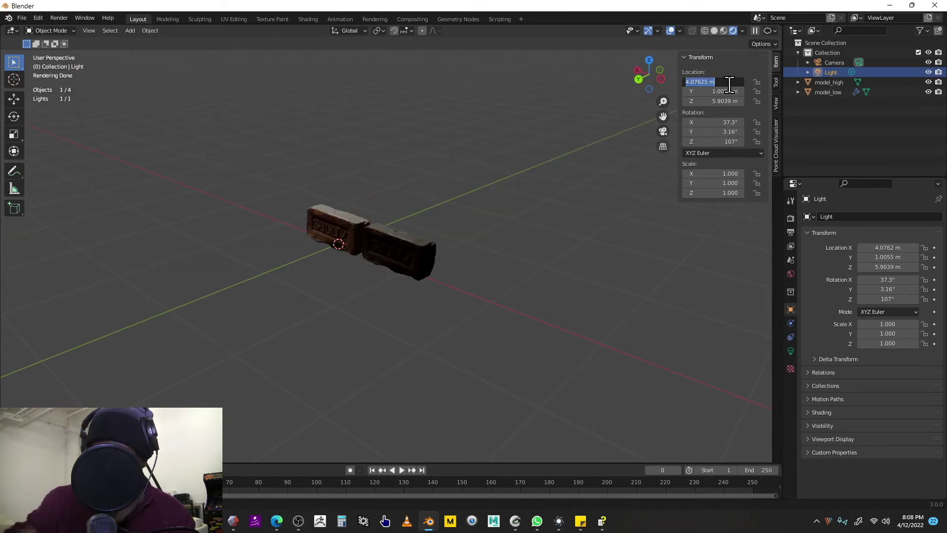
{"action": "type", "text": "0"}
{"action": "key", "text": "Tab"}
{"action": "type", "text": "0"}
{"action": "key", "text": "Tab"}
{"action": "type", "text": "0"}
{"action": "key", "text": "Tab"}
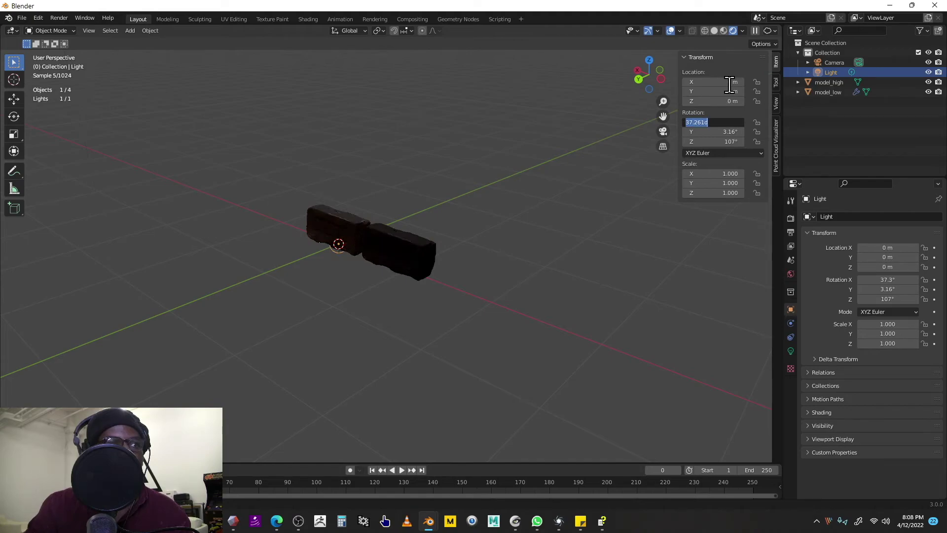
{"action": "left_click", "coordinate": [475, 266]}
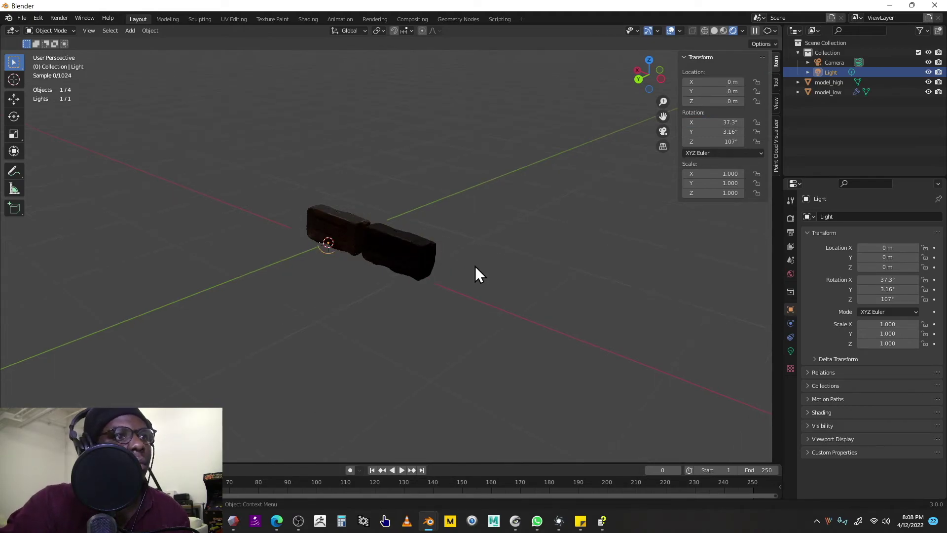
Step: Move the light along Y to about 1.72 m, in front of the bricks' lettered faces
{"action": "scroll", "coordinate": [475, 266], "scroll_direction": "up", "scroll_amount": 2}
{"action": "left_click", "coordinate": [824, 62]}
{"action": "left_click", "coordinate": [826, 72]}
{"action": "key", "text": "g"}
{"action": "key", "text": "x"}
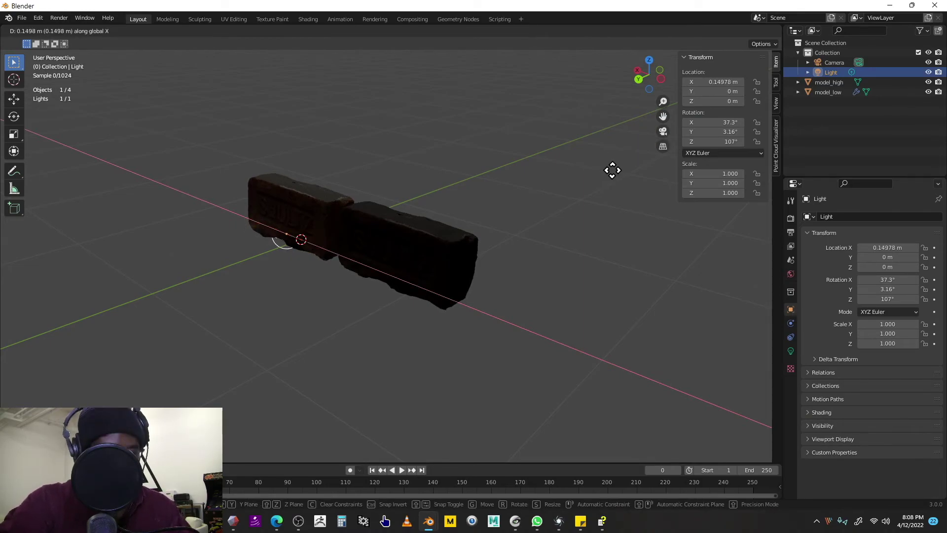
{"action": "key", "text": "y"}
{"action": "left_click", "coordinate": [329, 253]}
{"action": "middle_click_drag", "start_coordinate": [329, 253], "coordinate": [437, 276]}
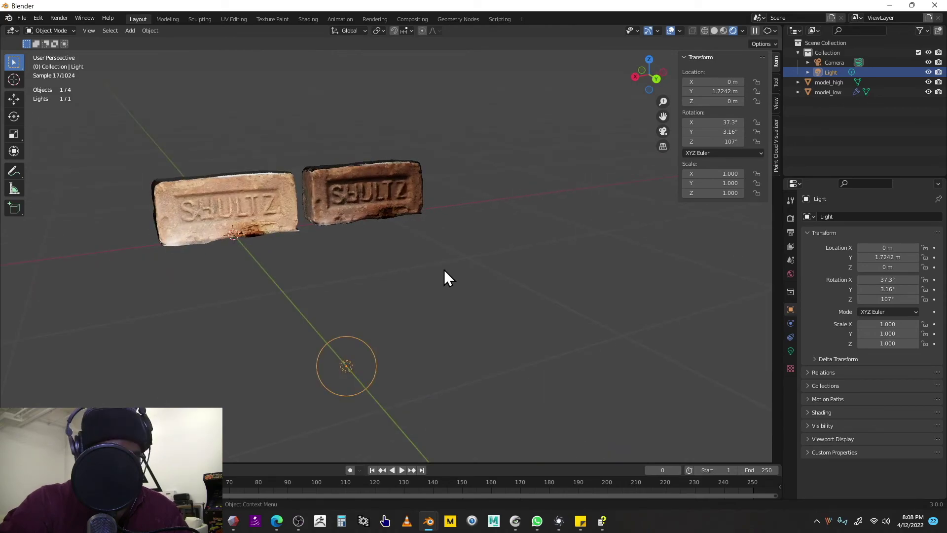
Step: Shift the light along X to about -0.49 m and raise it along Z to about 0.9 m
{"action": "key", "text": "g"}
{"action": "key", "text": "x"}
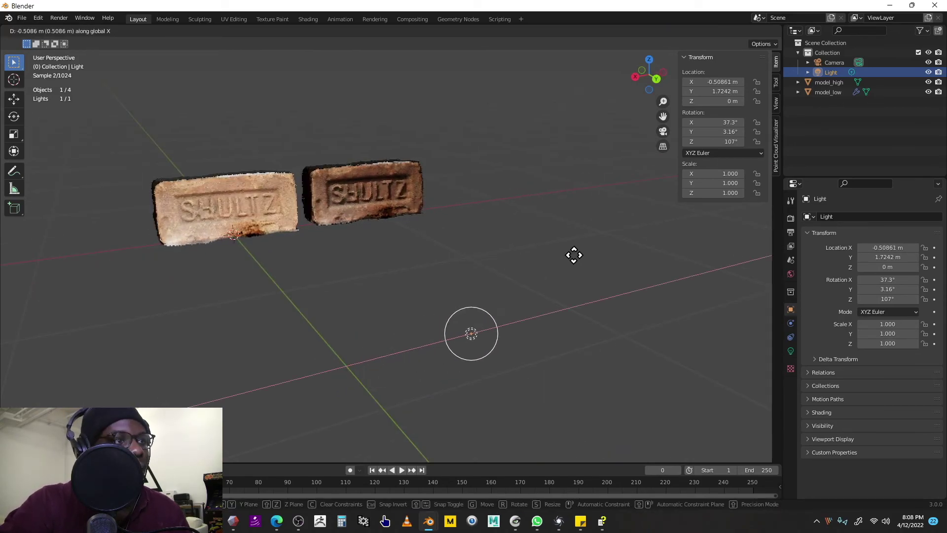
{"action": "left_click", "coordinate": [572, 255]}
{"action": "middle_click_drag", "start_coordinate": [571, 257], "coordinate": [478, 249]}
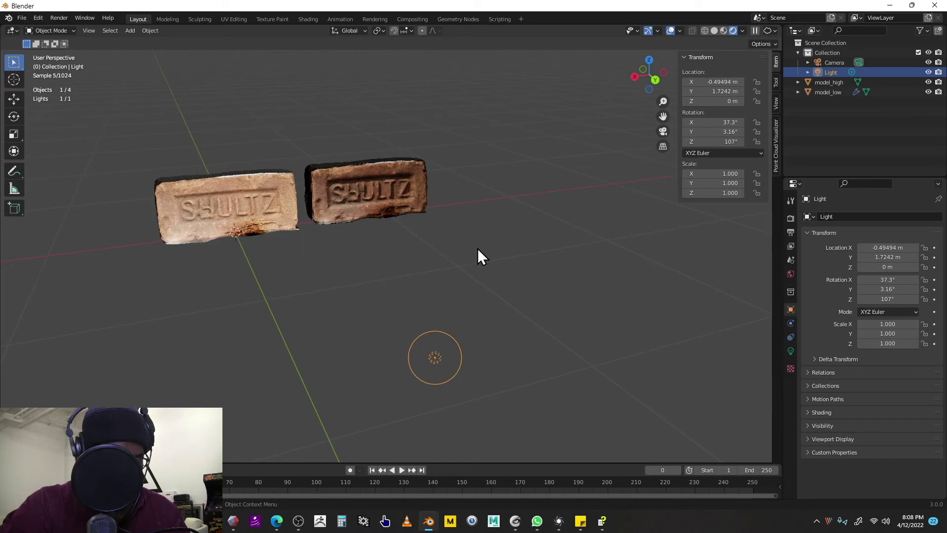
{"action": "key", "text": "g"}
{"action": "key", "text": "z"}
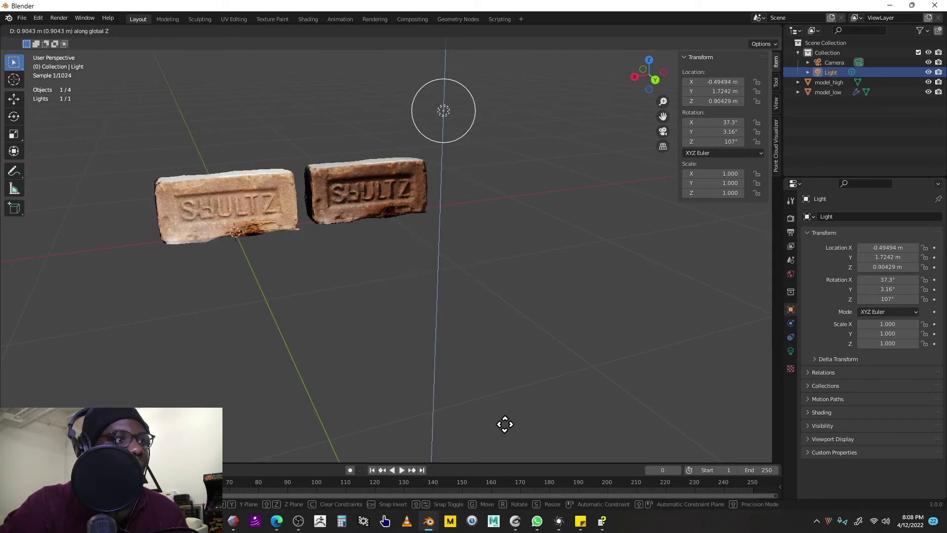
{"action": "left_click", "coordinate": [505, 424]}
{"action": "middle_click_drag", "start_coordinate": [454, 434], "coordinate": [490, 368]}
{"action": "scroll", "coordinate": [489, 373], "scroll_direction": "down", "scroll_amount": 4}
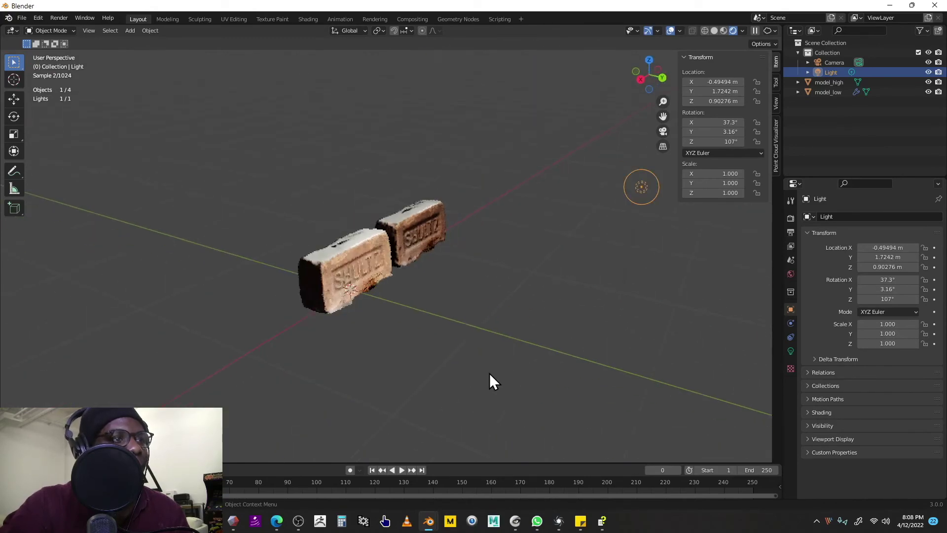
Step: Move the light freely above the bricks to about X -0.8 m, Y 1.07 m, Z 2.42 m
{"action": "scroll", "coordinate": [493, 375], "scroll_direction": "down", "scroll_amount": 3}
{"action": "key", "text": "g"}
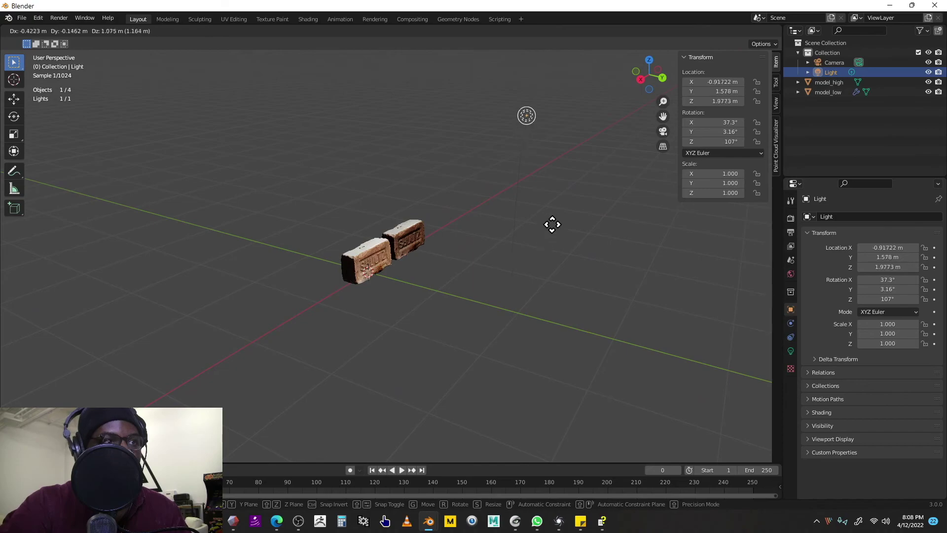
{"action": "left_click", "coordinate": [509, 191]}
{"action": "scroll", "coordinate": [444, 257], "scroll_direction": "up", "scroll_amount": 5}
{"action": "middle_click_drag", "start_coordinate": [452, 264], "coordinate": [400, 264]}
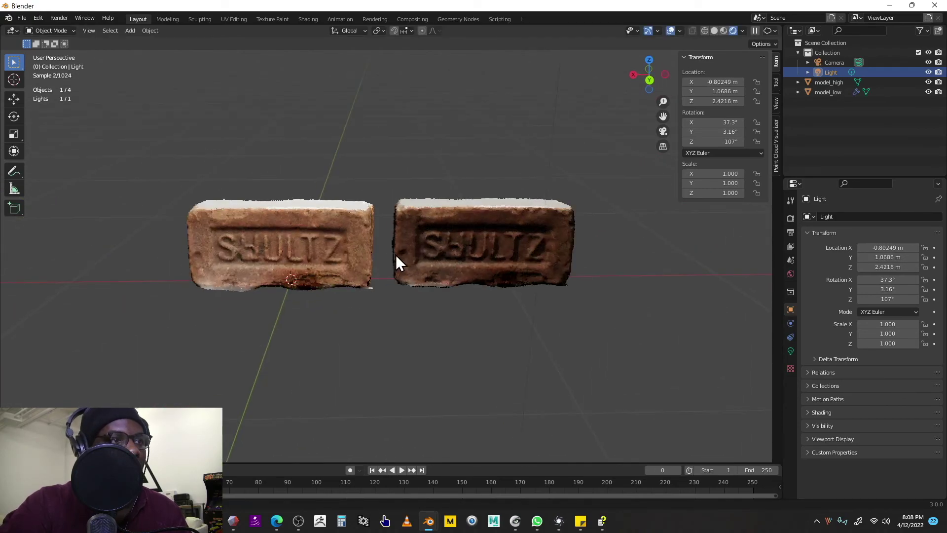
Step: Select model_low and compare its baked surface with model_high up close in the rendered view
{"action": "scroll", "coordinate": [395, 254], "scroll_direction": "up", "scroll_amount": 4}
{"action": "mouse_move", "coordinate": [476, 289]}
{"action": "middle_mouse_down"}
{"action": "mouse_move", "coordinate": [444, 275]}
{"action": "mouse_move", "coordinate": [460, 295]}
{"action": "middle_mouse_up"}
{"action": "scroll", "coordinate": [473, 292], "scroll_direction": "up", "scroll_amount": 3}
{"action": "left_click", "coordinate": [427, 298]}
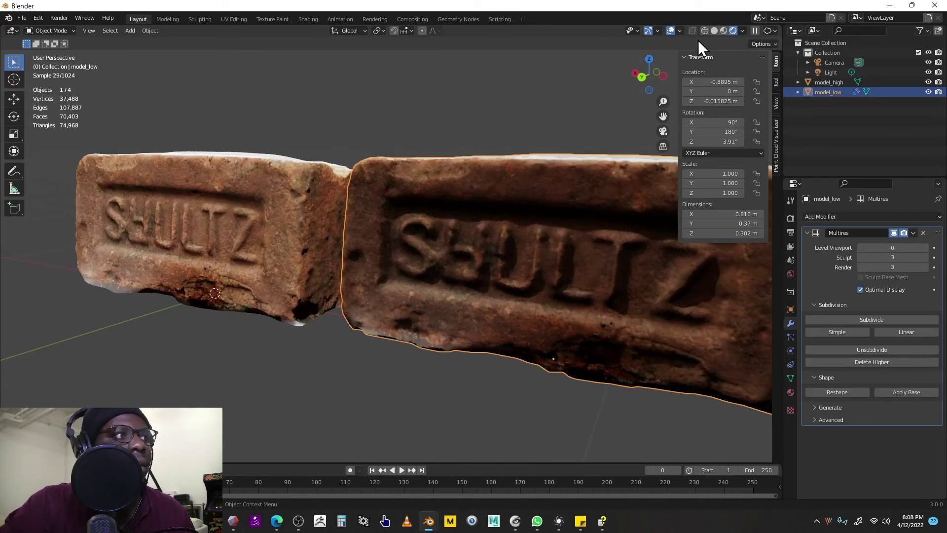
Step: Hide and unhide model_high, then model_low, in the viewport to compare the mesh statistics of each brick on its own
{"action": "left_click", "coordinate": [295, 188]}
{"action": "middle_click_drag", "start_coordinate": [401, 188], "coordinate": [456, 188]}
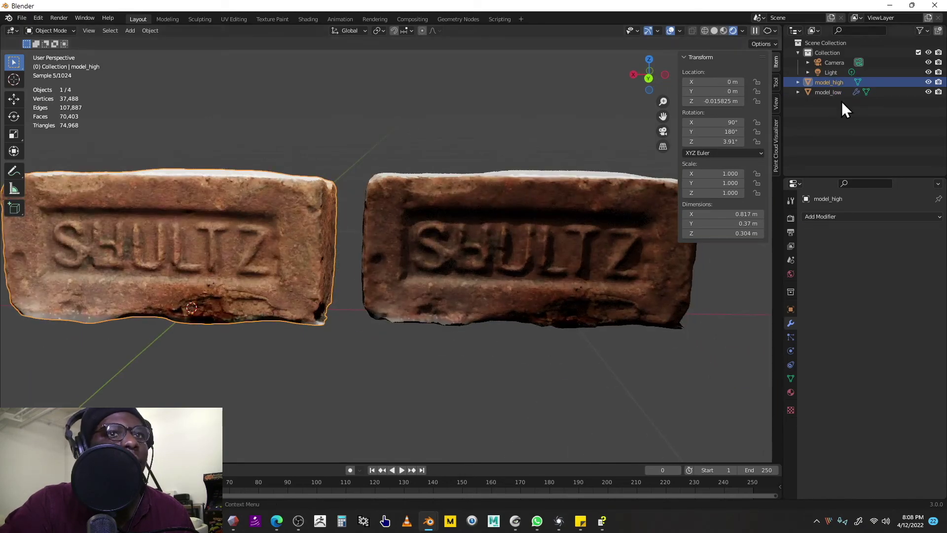
{"action": "left_click", "coordinate": [928, 82]}
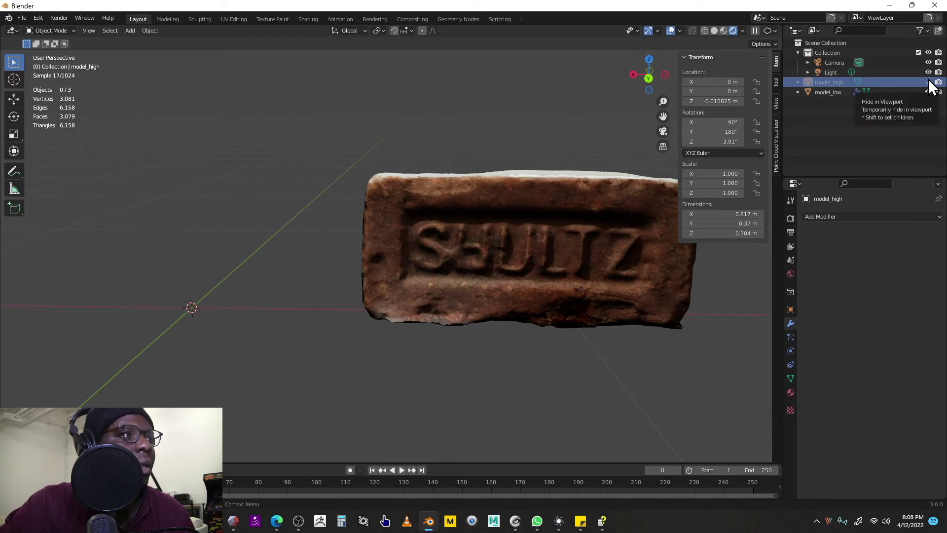
{"action": "left_click", "coordinate": [928, 82]}
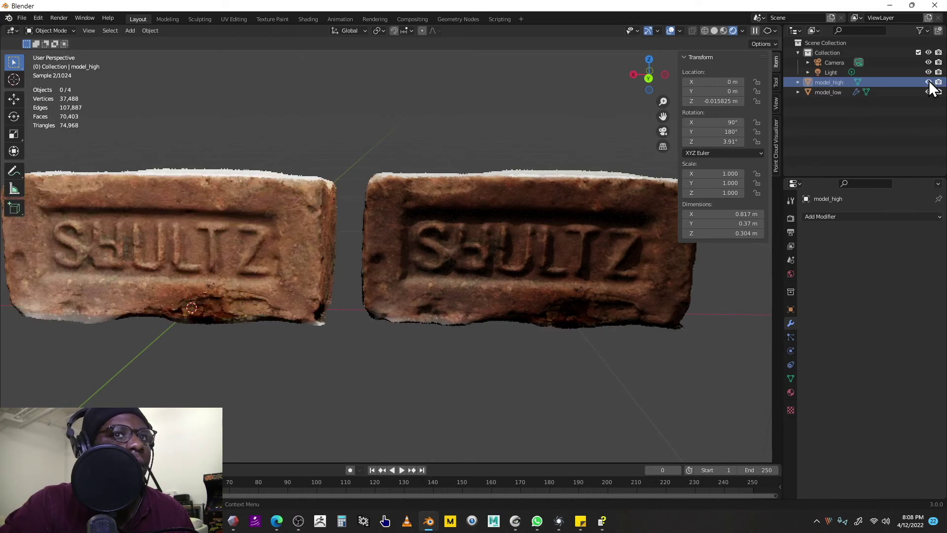
{"action": "left_click", "coordinate": [928, 92]}
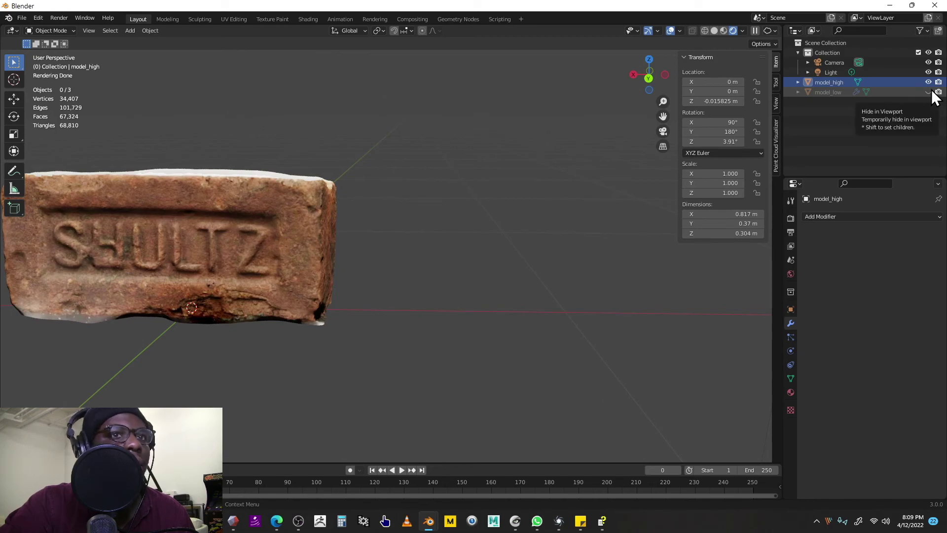
{"action": "left_click", "coordinate": [929, 91]}
Step: Select model_low and then model_high to check their modifiers, and compare both bricks side by side in the rendered view
{"action": "middle_click_drag", "start_coordinate": [645, 197], "coordinate": [564, 221]}
{"action": "left_click", "coordinate": [540, 220]}
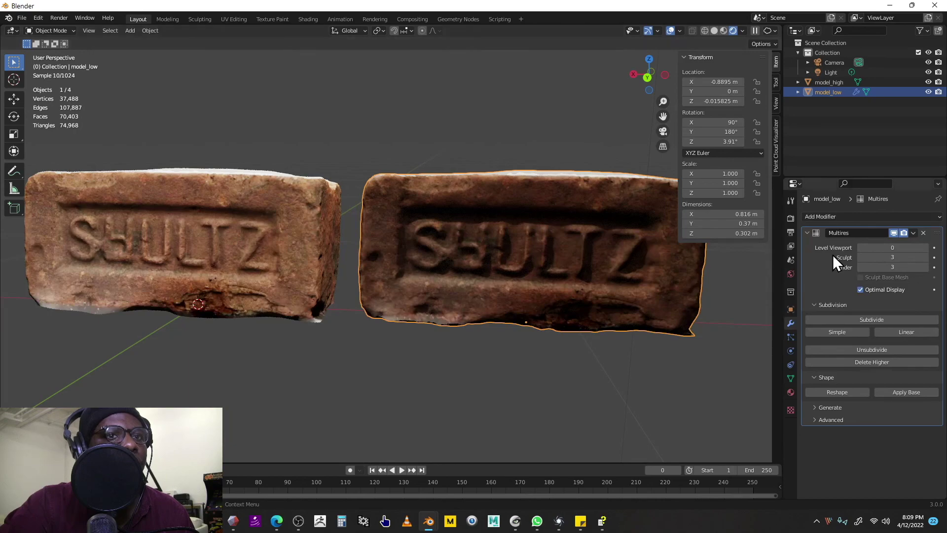
{"action": "left_click", "coordinate": [319, 250]}
{"action": "middle_click_drag", "start_coordinate": [314, 250], "coordinate": [382, 265]}
{"action": "scroll", "coordinate": [324, 258], "scroll_direction": "down", "scroll_amount": 3}
{"action": "scroll", "coordinate": [398, 263], "scroll_direction": "down", "scroll_amount": 2}
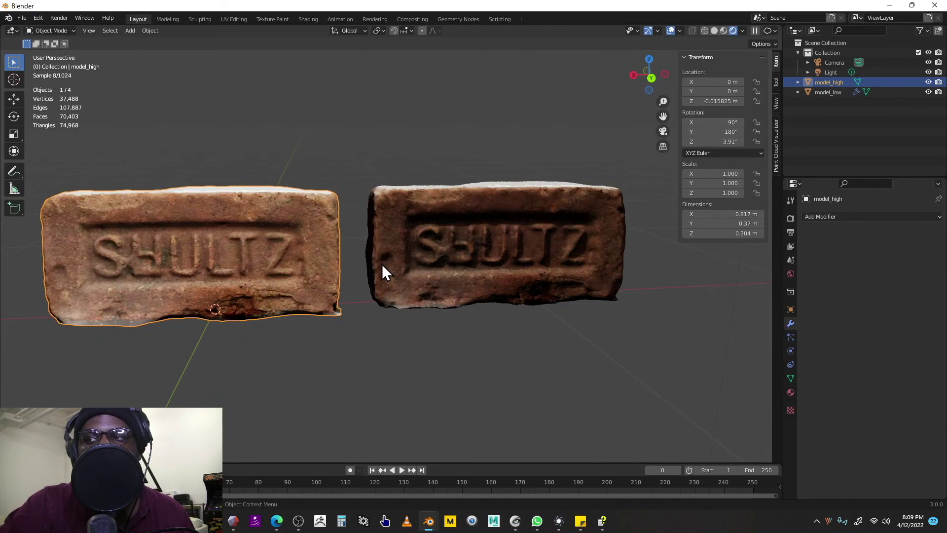